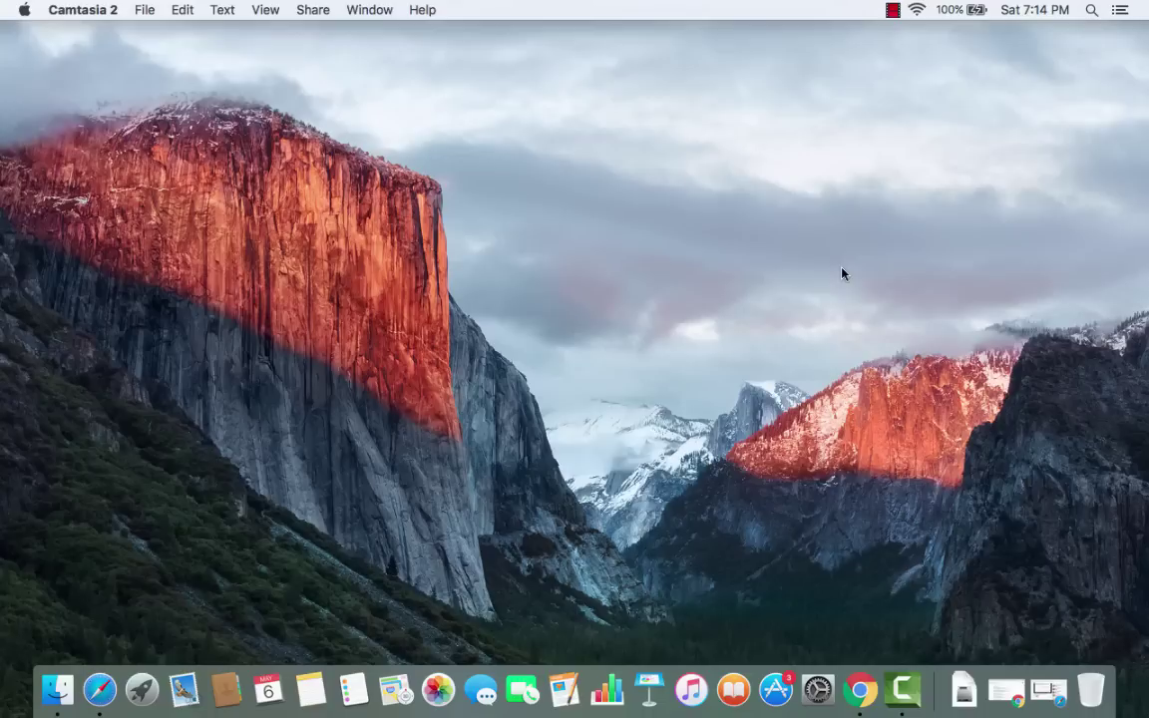
Step: Check that Java is installed by viewing the Java Control Panel from System Preferences, and close both windows
{"action": "left_click", "coordinate": [816, 689]}
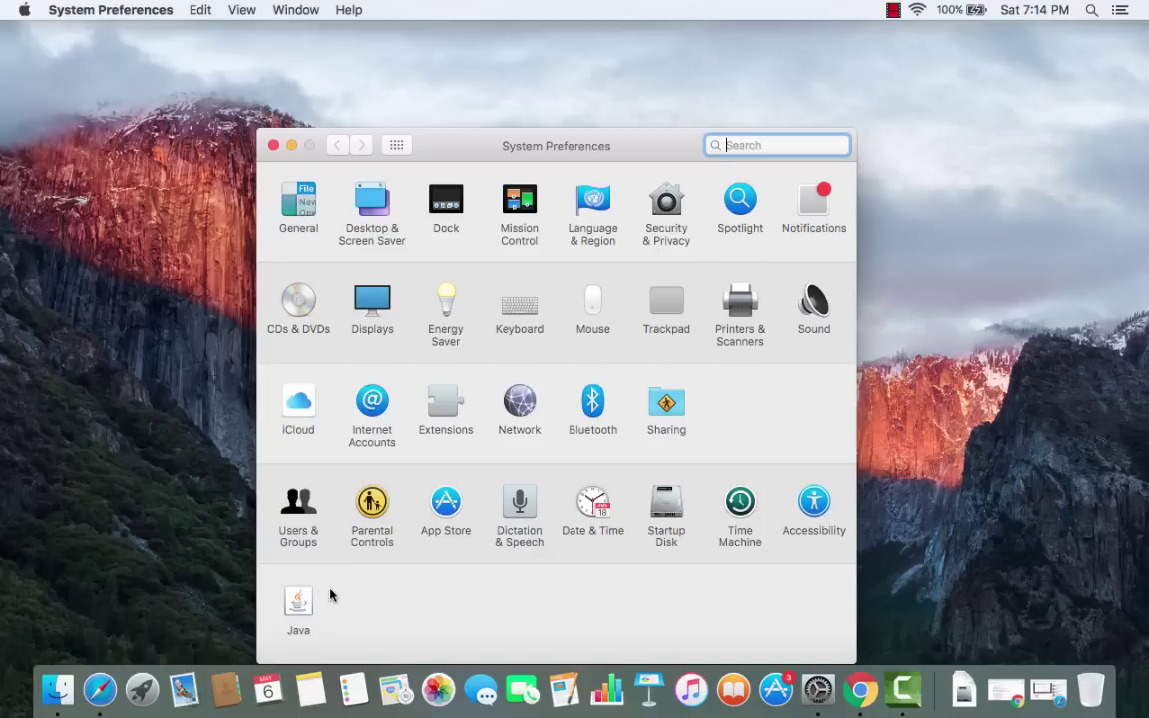
{"action": "left_click", "coordinate": [291, 610]}
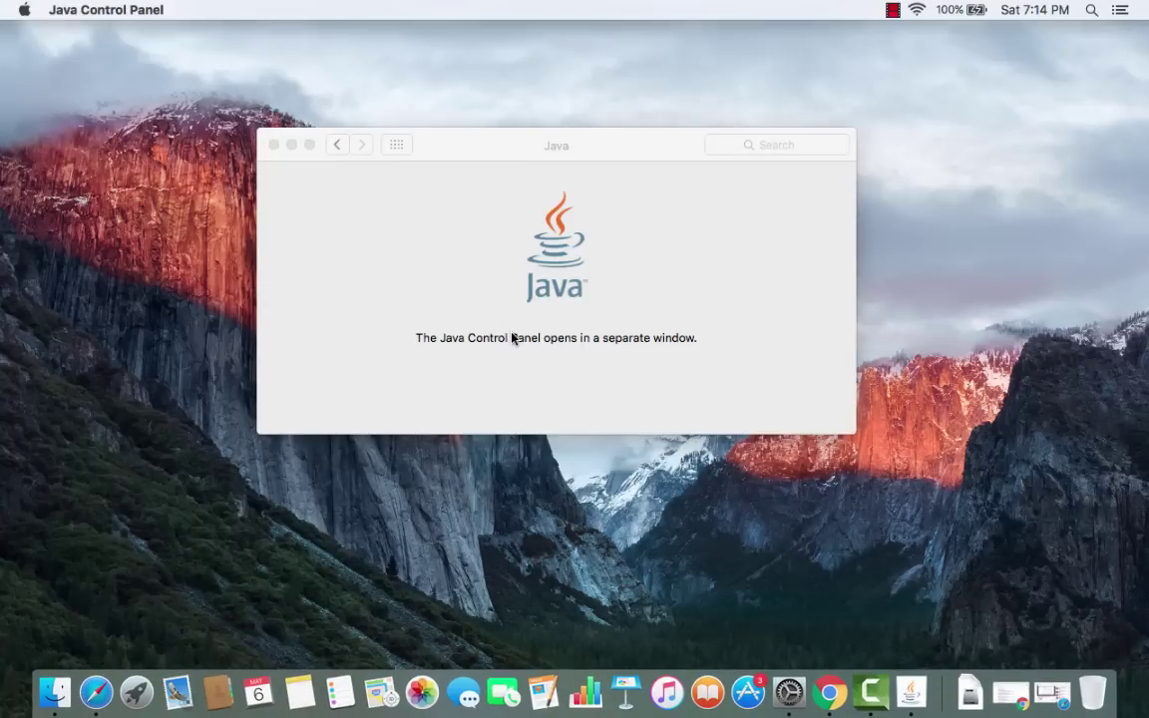
{"action": "left_click", "coordinate": [513, 337]}
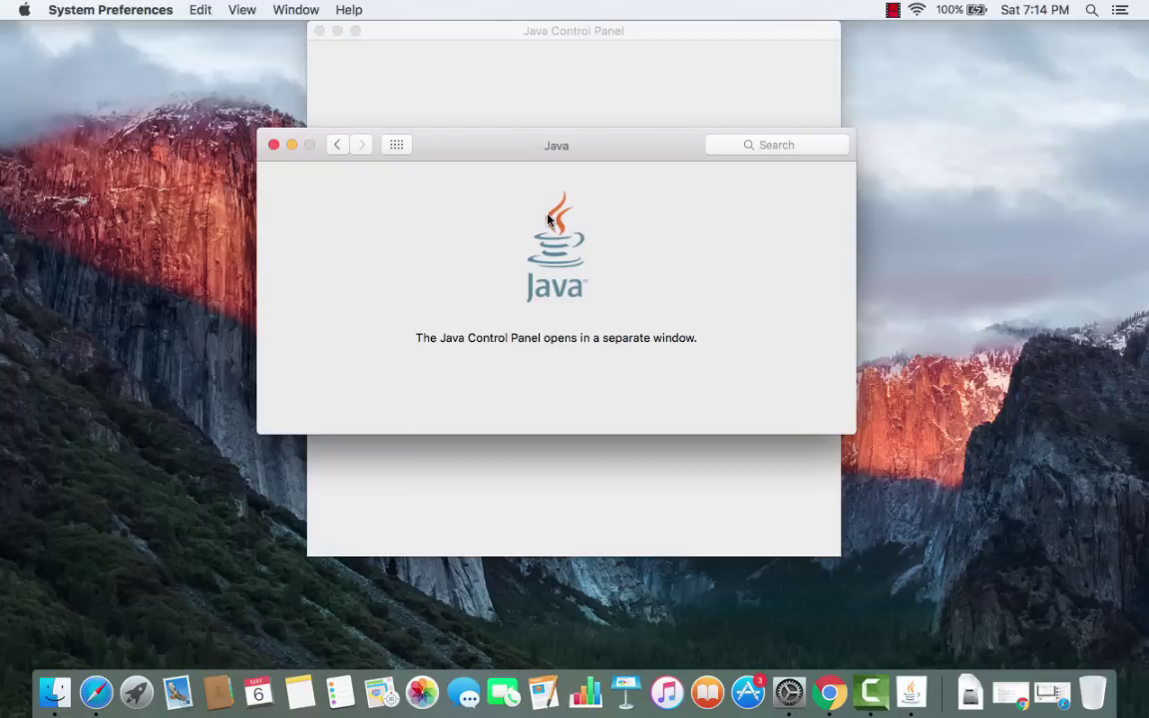
{"action": "left_click", "coordinate": [273, 146]}
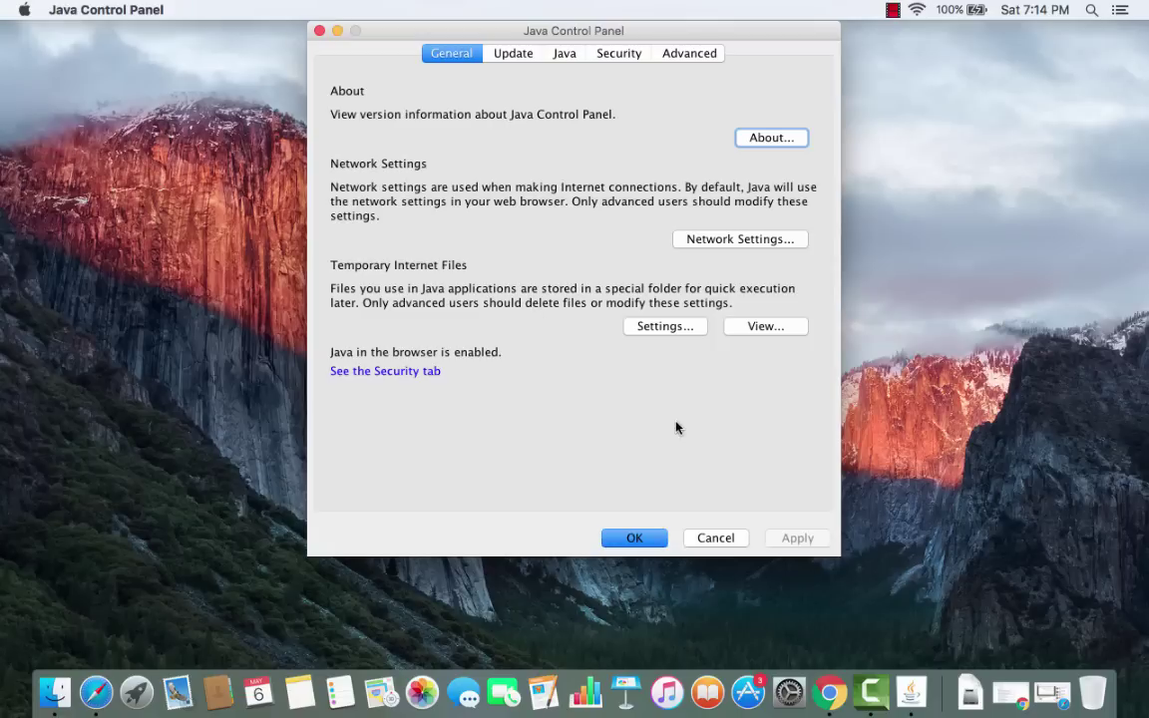
{"action": "left_click", "coordinate": [707, 540]}
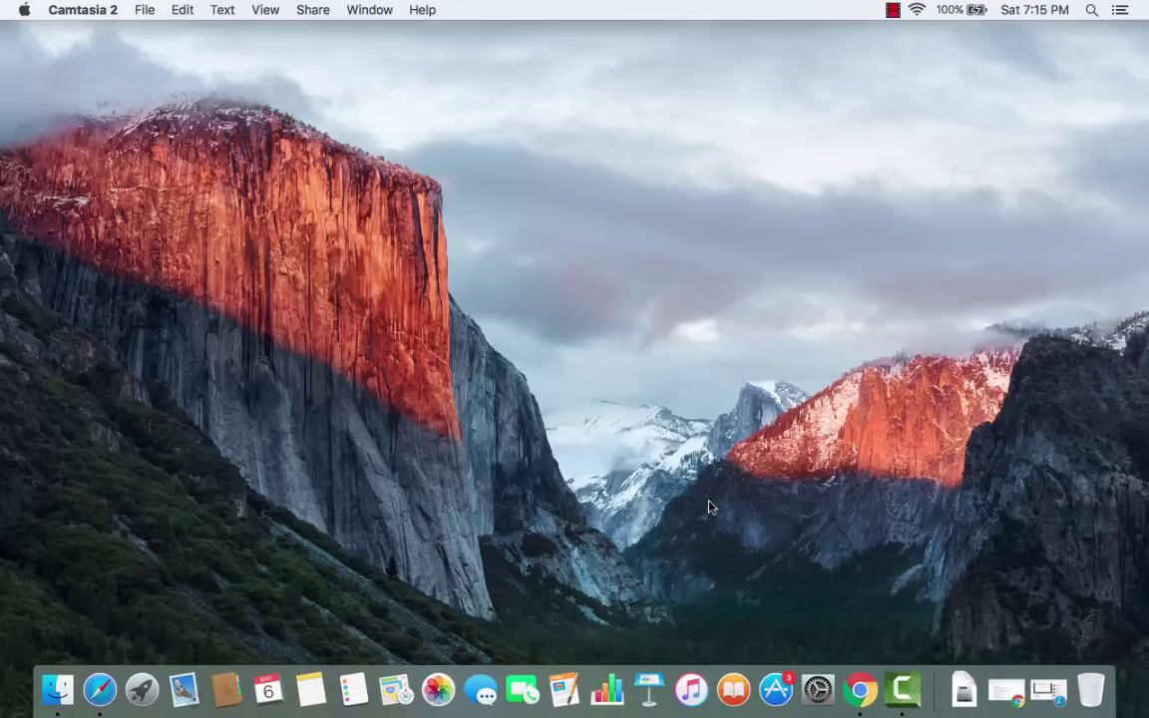
Step: Switch to Chrome and open the eclipse.org Eclipse Downloads result of the "download eclipse for mac" search
{"action": "left_click", "coordinate": [860, 689]}
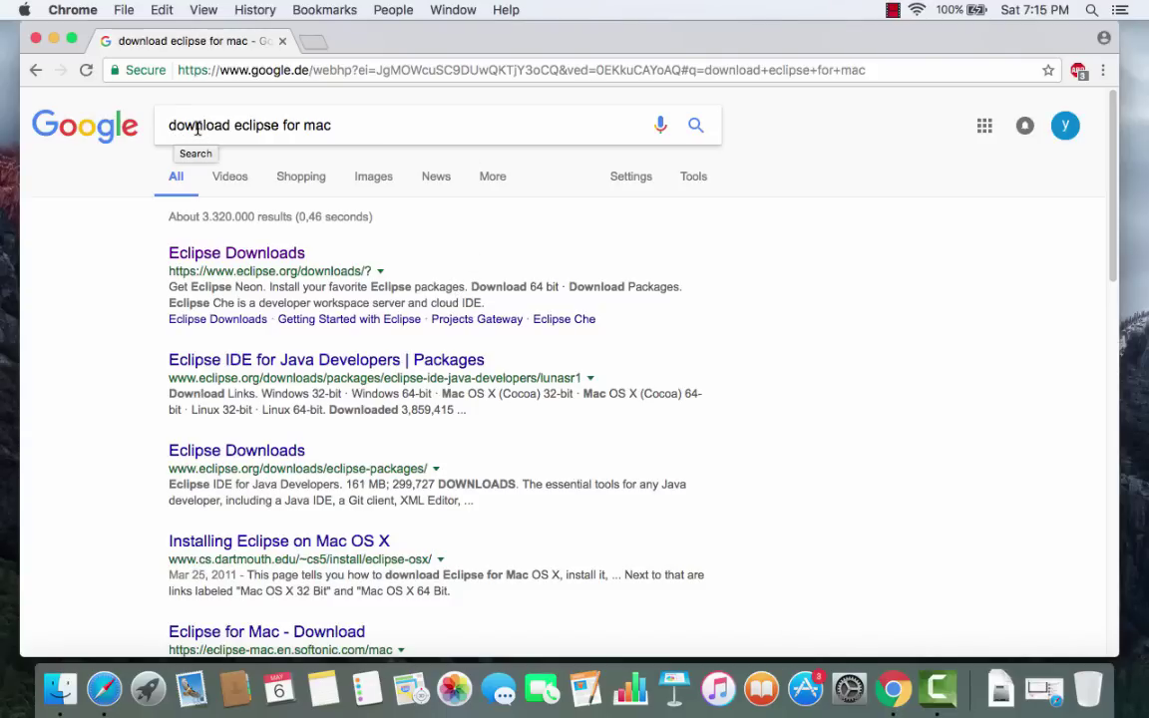
{"action": "left_click", "coordinate": [329, 122]}
{"action": "left_click_drag", "start_coordinate": [330, 121], "coordinate": [172, 128]}
{"action": "left_click", "coordinate": [118, 229]}
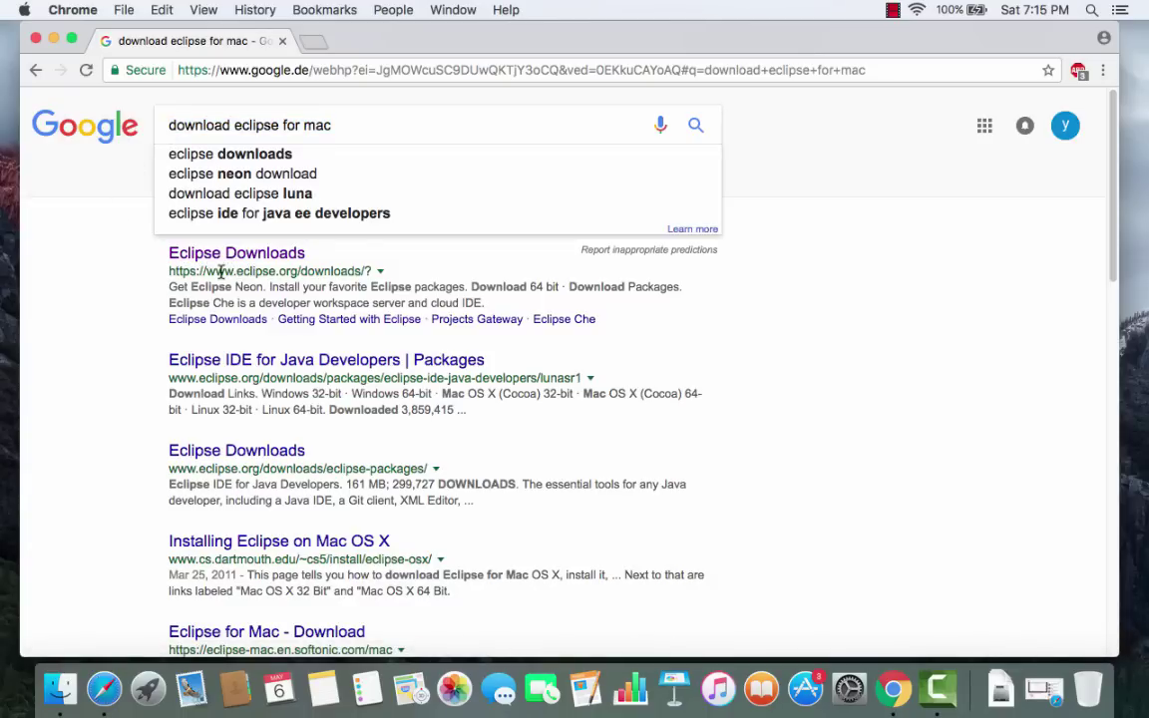
{"action": "left_click", "coordinate": [276, 256]}
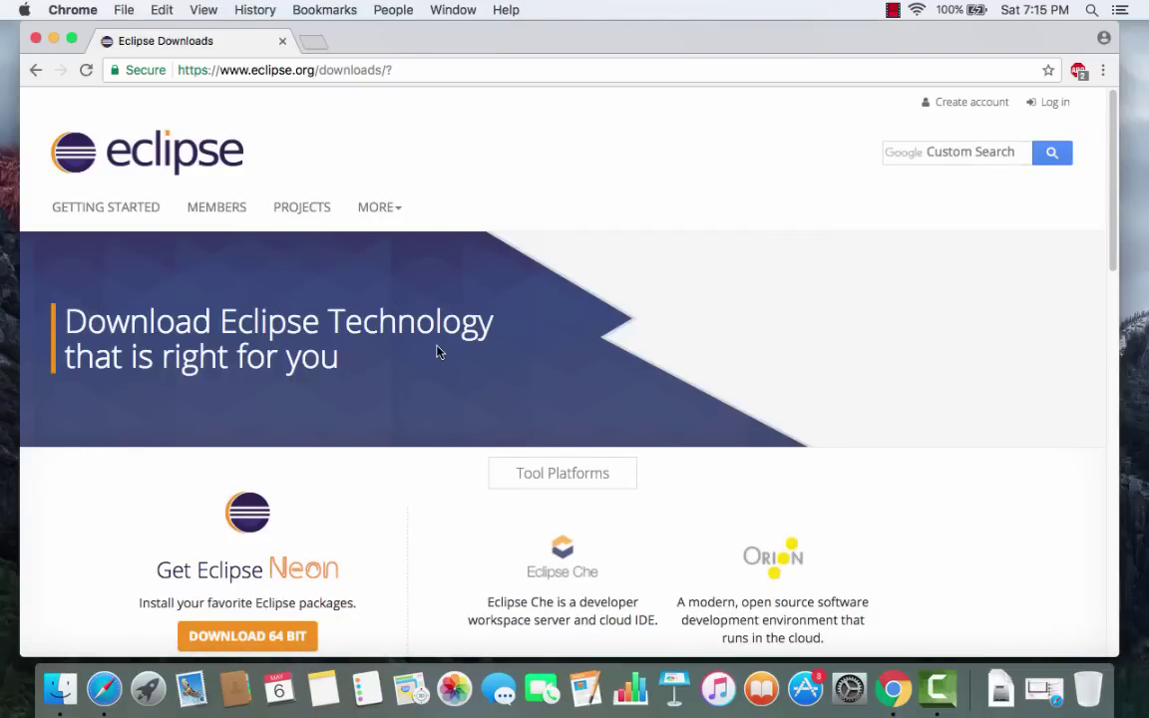
Step: Open the Download Packages page for Eclipse Neon
{"action": "scroll", "coordinate": [439, 351], "scroll_direction": "down", "scroll_amount": 1}
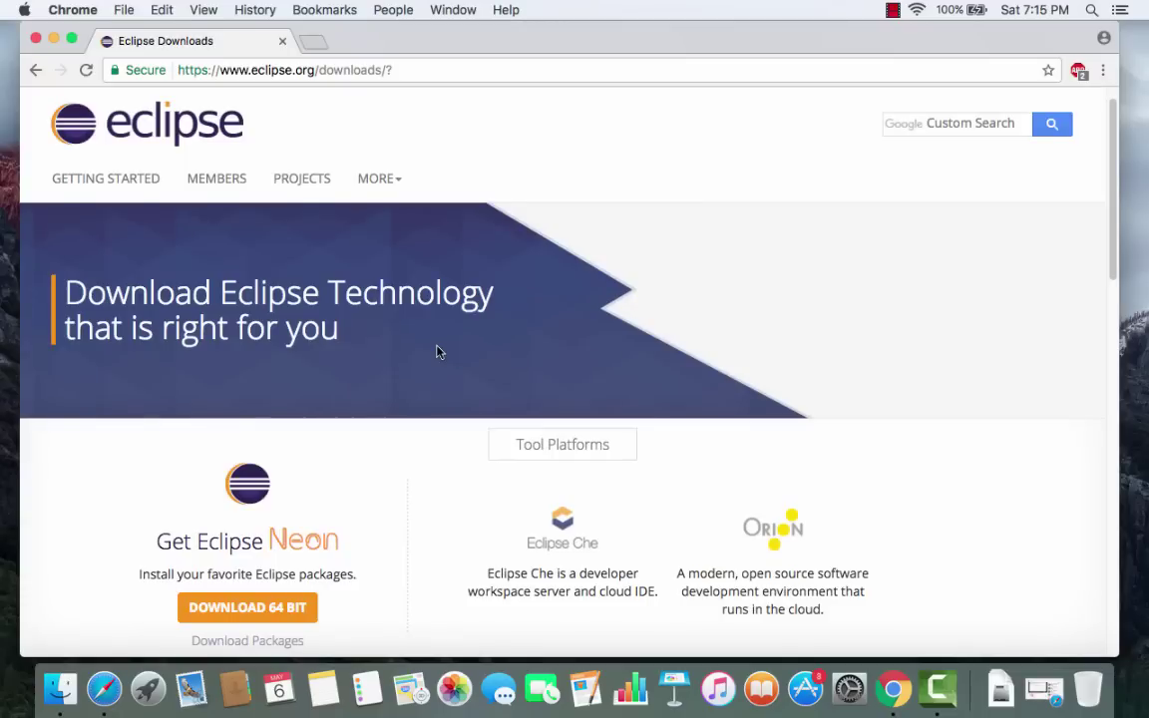
{"action": "scroll", "coordinate": [439, 351], "scroll_direction": "down", "scroll_amount": 1}
{"action": "scroll", "coordinate": [439, 351], "scroll_direction": "down", "scroll_amount": 3}
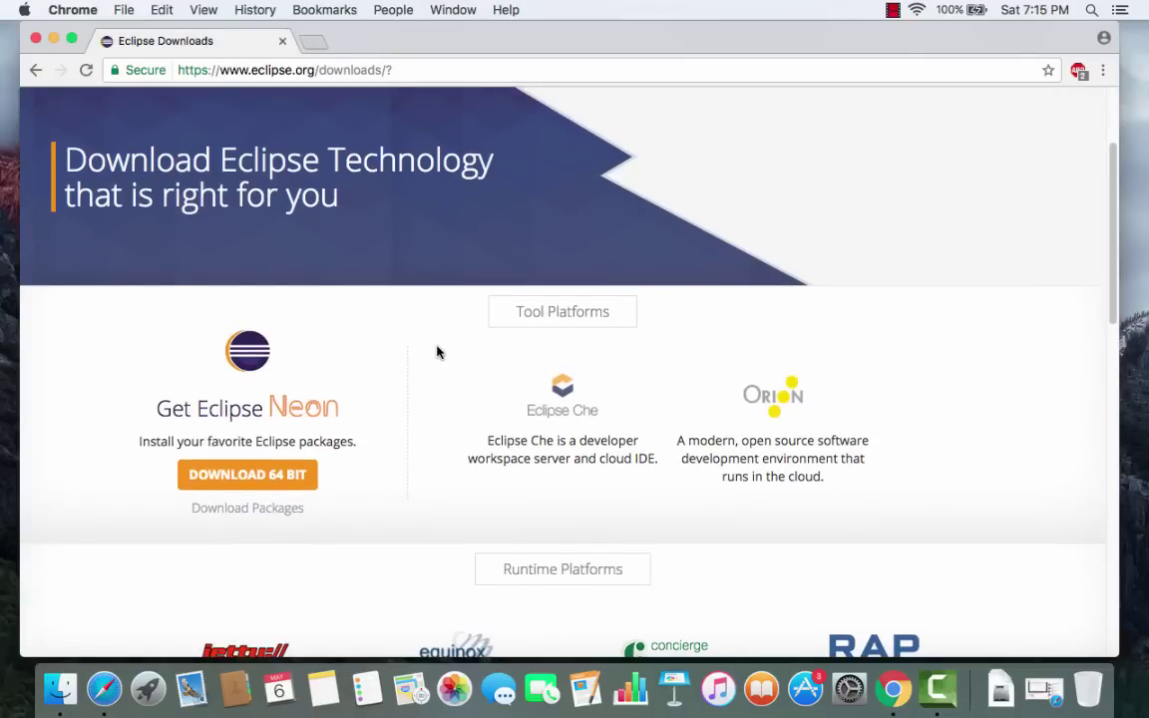
{"action": "scroll", "coordinate": [437, 351], "scroll_direction": "down", "scroll_amount": 3}
{"action": "scroll", "coordinate": [437, 351], "scroll_direction": "up", "scroll_amount": 1}
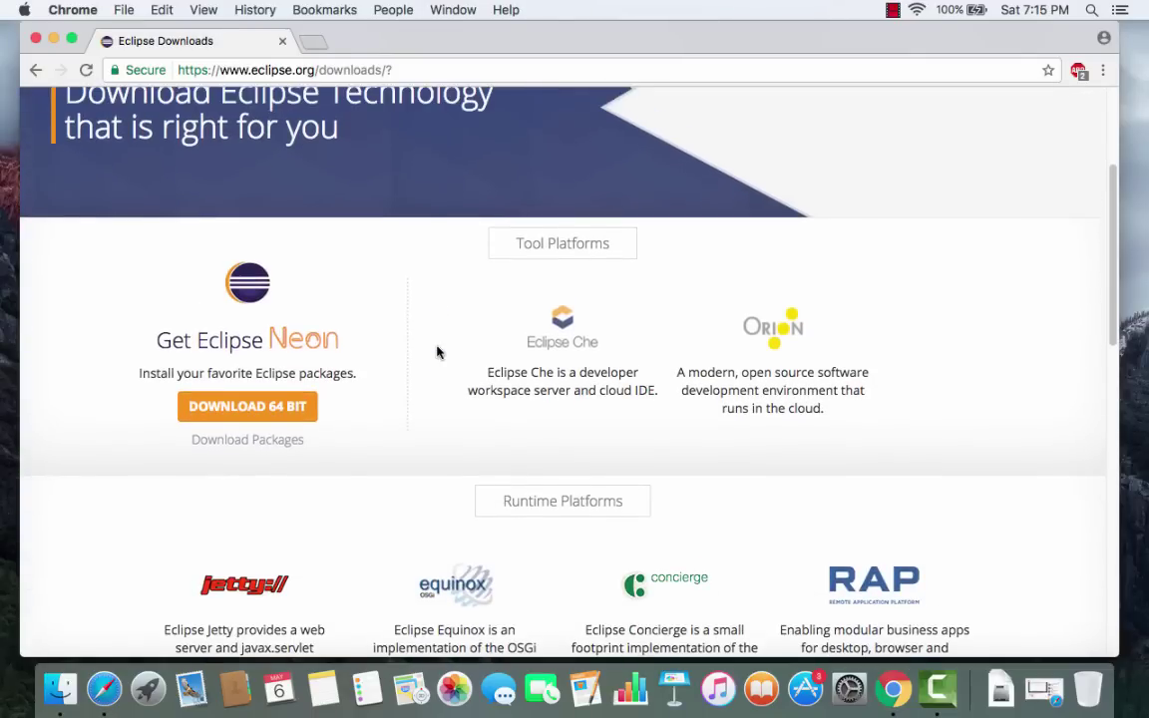
{"action": "scroll", "coordinate": [436, 351], "scroll_direction": "down", "scroll_amount": 2}
{"action": "scroll", "coordinate": [437, 351], "scroll_direction": "up", "scroll_amount": 4}
{"action": "scroll", "coordinate": [437, 351], "scroll_direction": "down", "scroll_amount": 4}
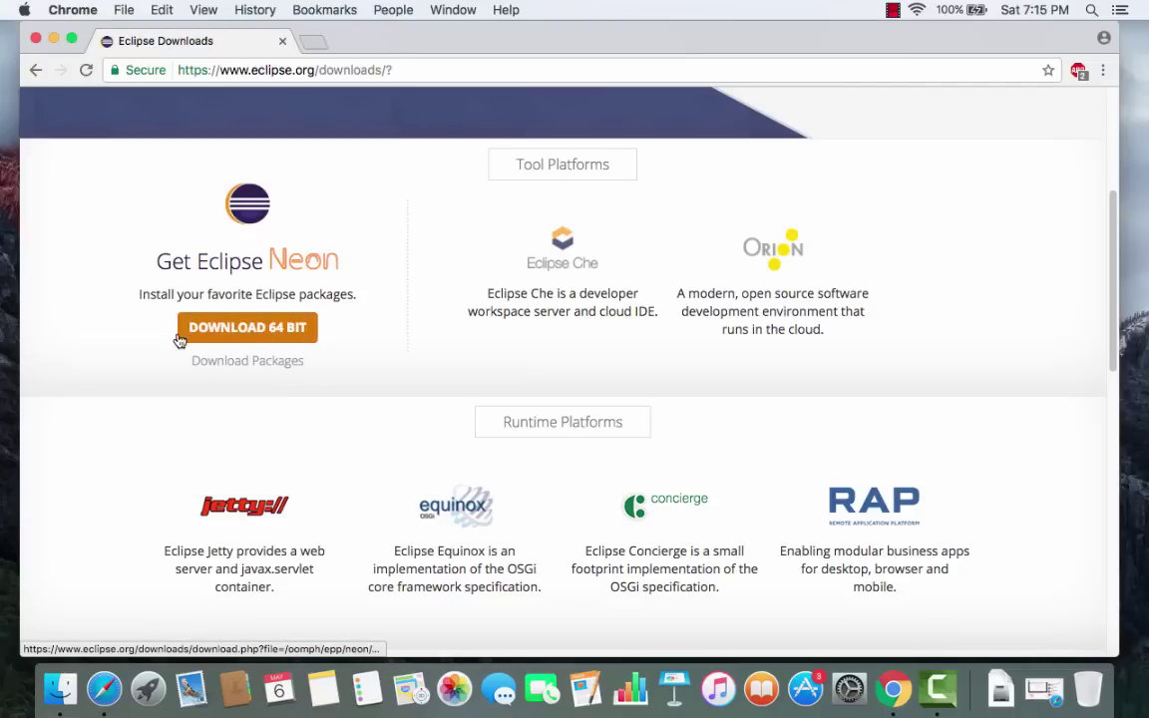
{"action": "left_click", "coordinate": [252, 362]}
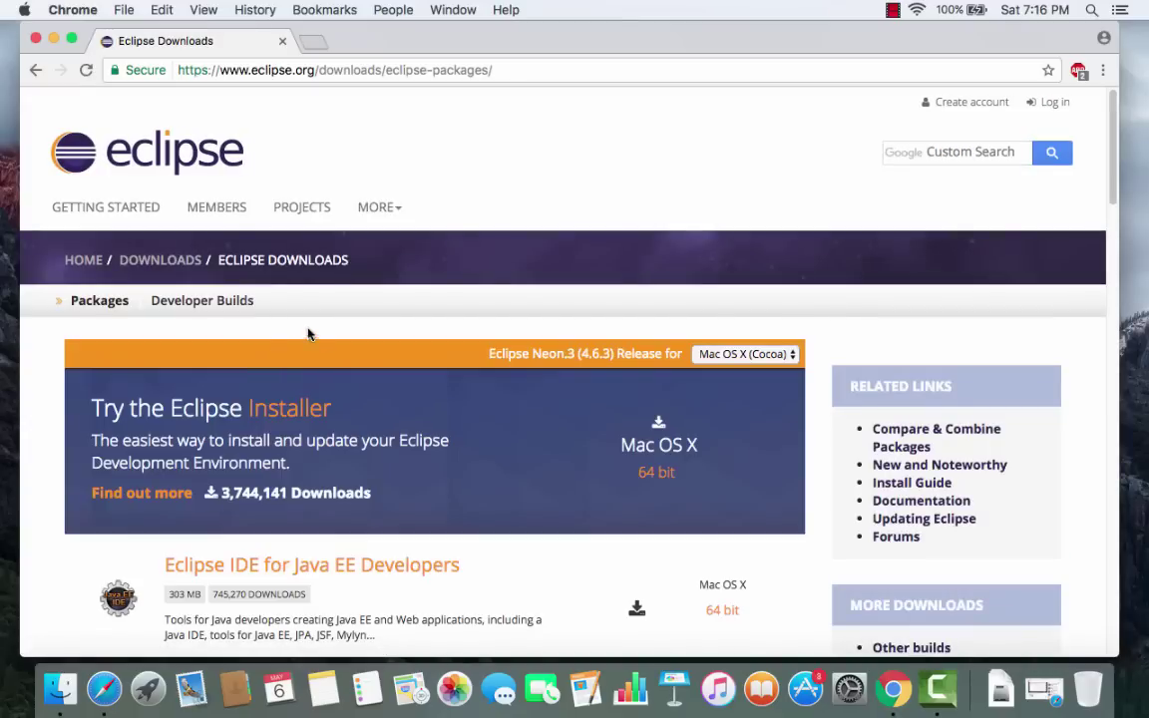
Step: Choose Mac OS X (Cocoa) as the platform for the Eclipse Neon.3 (4.6.3) release
{"action": "scroll", "coordinate": [402, 344], "scroll_direction": "down", "scroll_amount": 2}
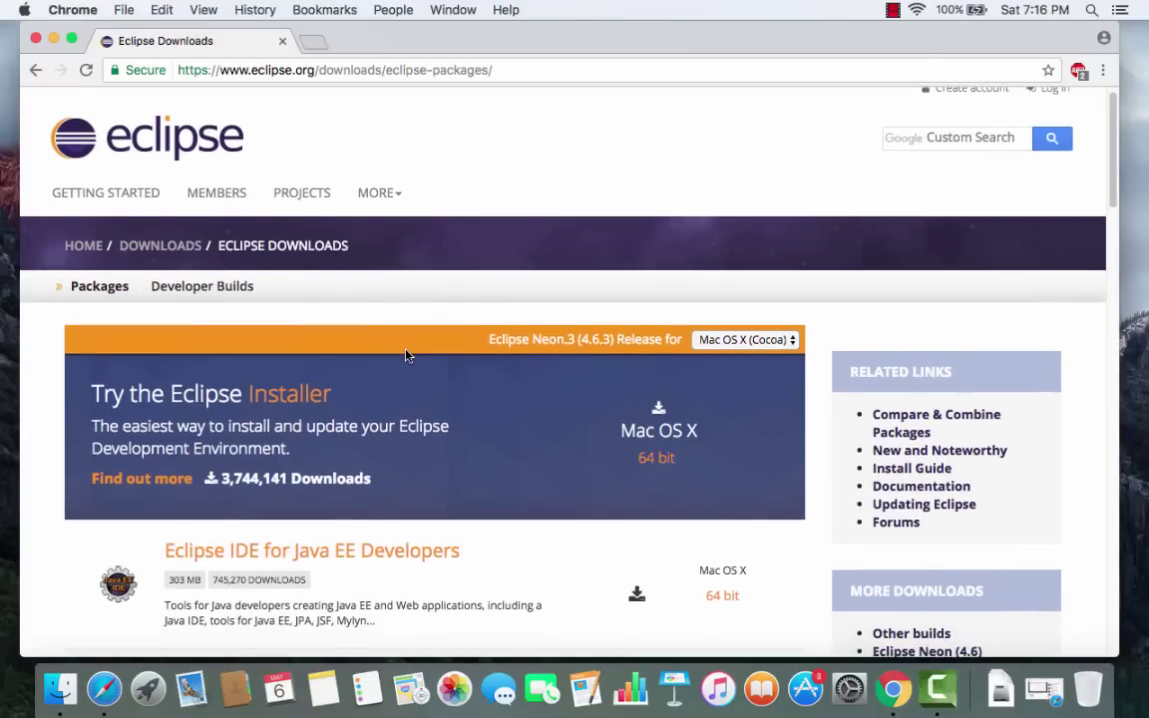
{"action": "scroll", "coordinate": [406, 355], "scroll_direction": "down", "scroll_amount": 2}
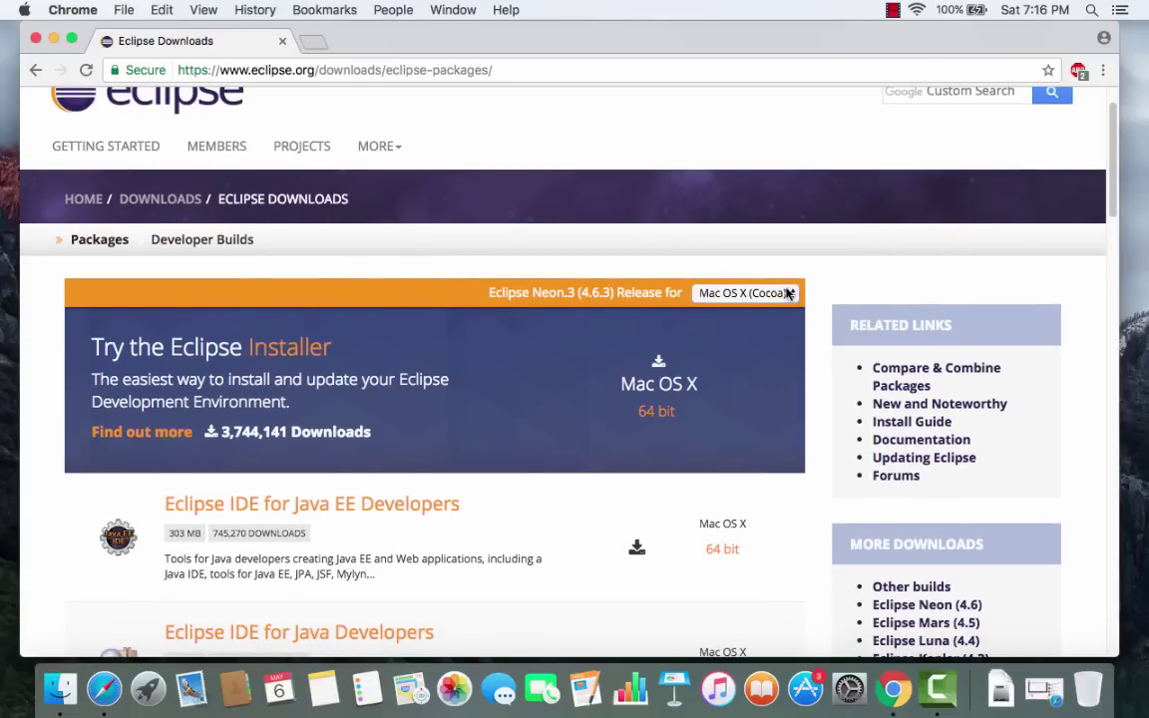
{"action": "left_click", "coordinate": [729, 296]}
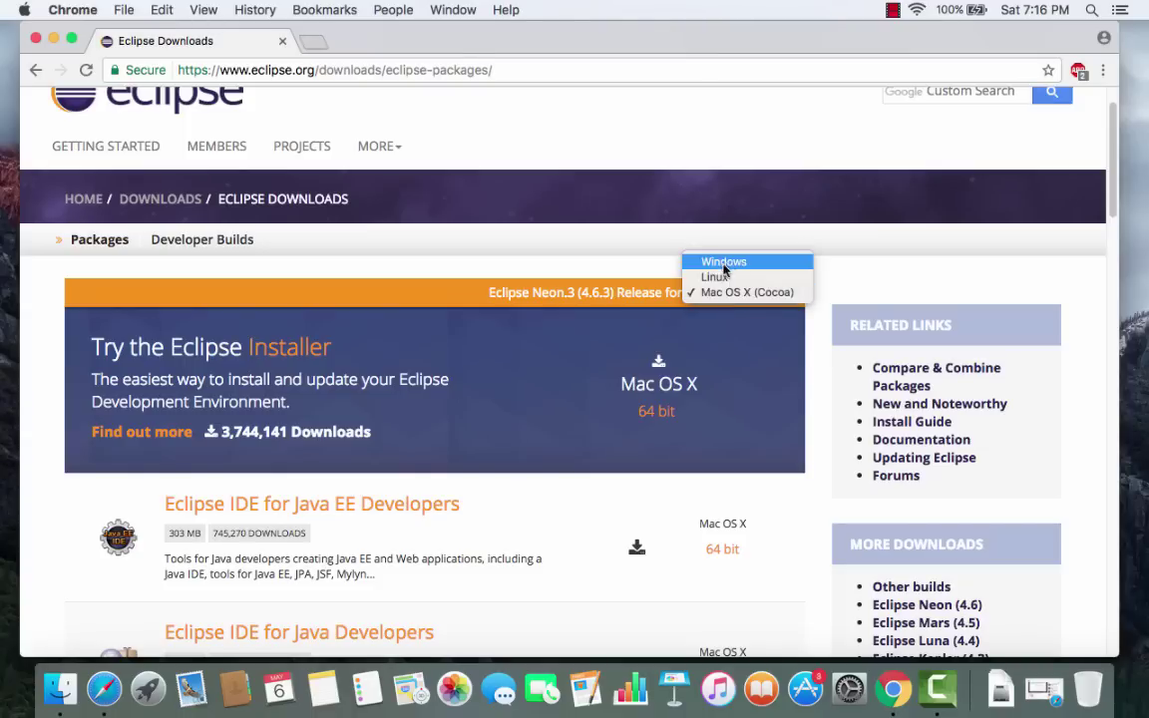
{"action": "left_click", "coordinate": [727, 293]}
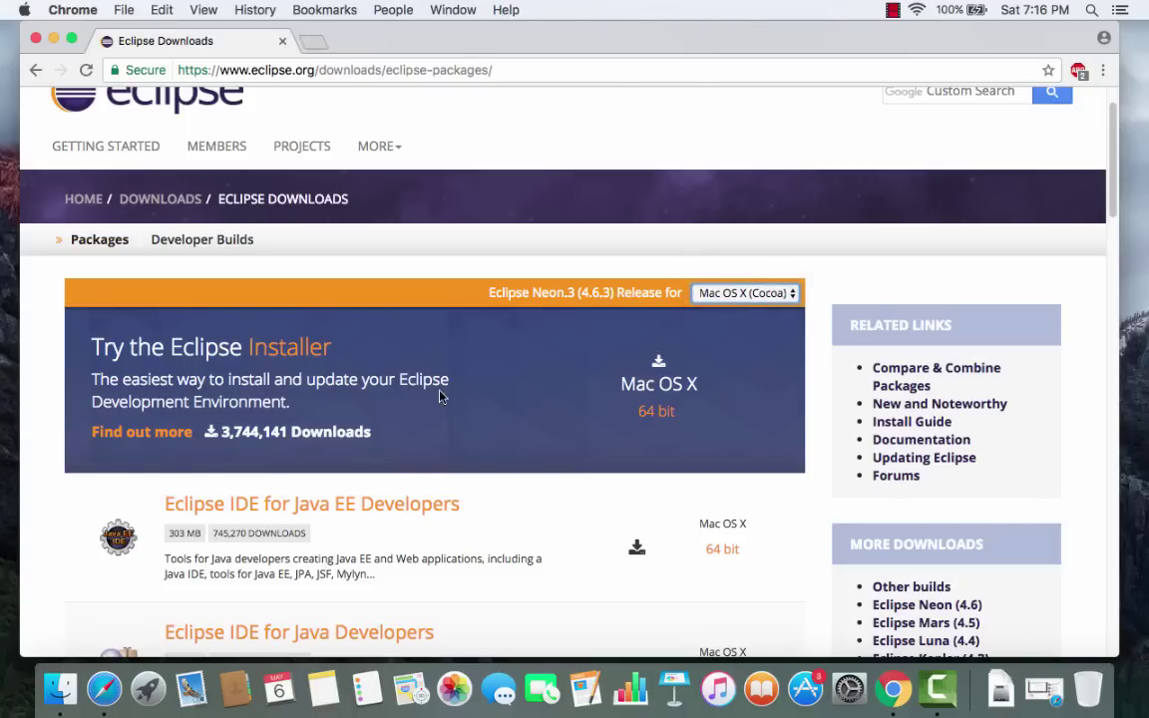
Step: Compare the Java EE and Java package descriptions and open the 64 bit Mac OS X download of Eclipse IDE for Java EE Developers
{"action": "scroll", "coordinate": [439, 393], "scroll_direction": "down", "scroll_amount": 3}
{"action": "scroll", "coordinate": [435, 389], "scroll_direction": "down", "scroll_amount": 5}
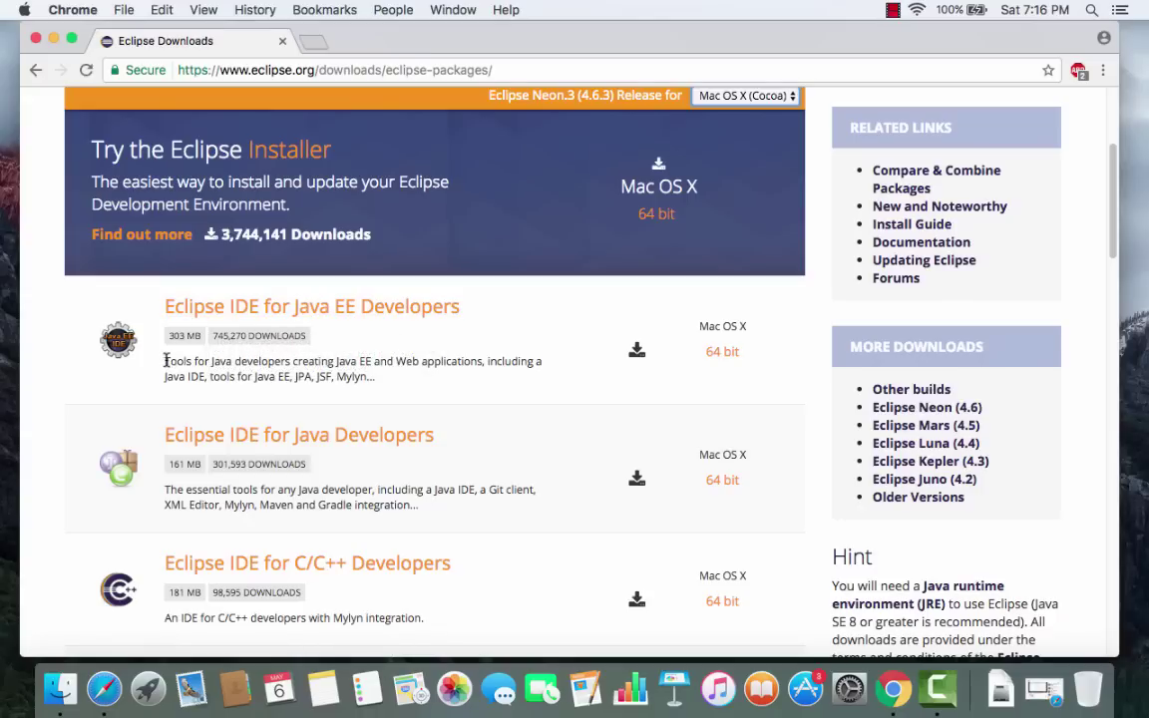
{"action": "left_click_drag", "start_coordinate": [165, 363], "coordinate": [378, 385]}
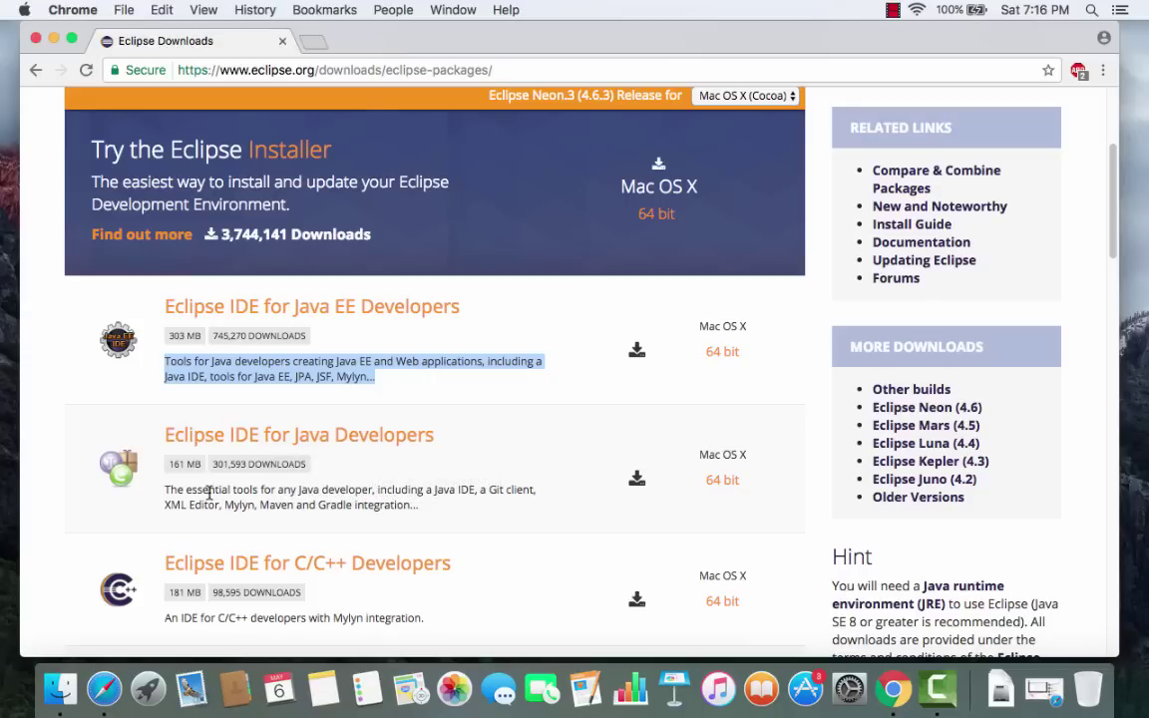
{"action": "left_click_drag", "start_coordinate": [168, 492], "coordinate": [463, 495]}
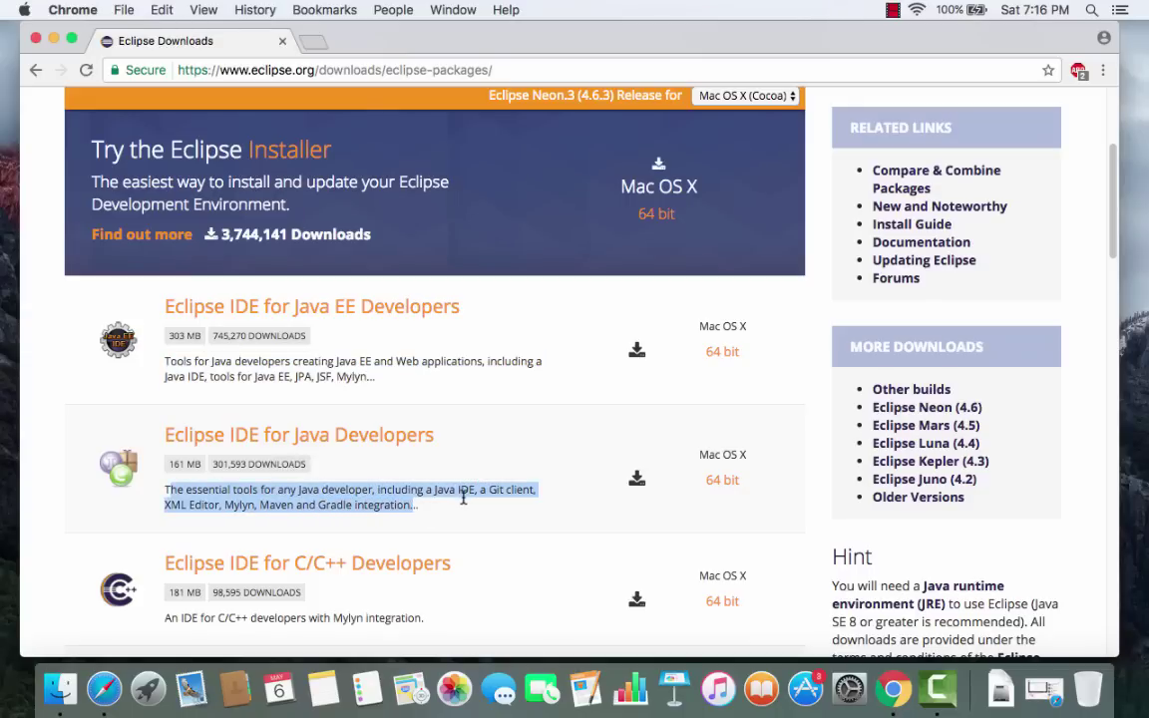
{"action": "left_click", "coordinate": [464, 496]}
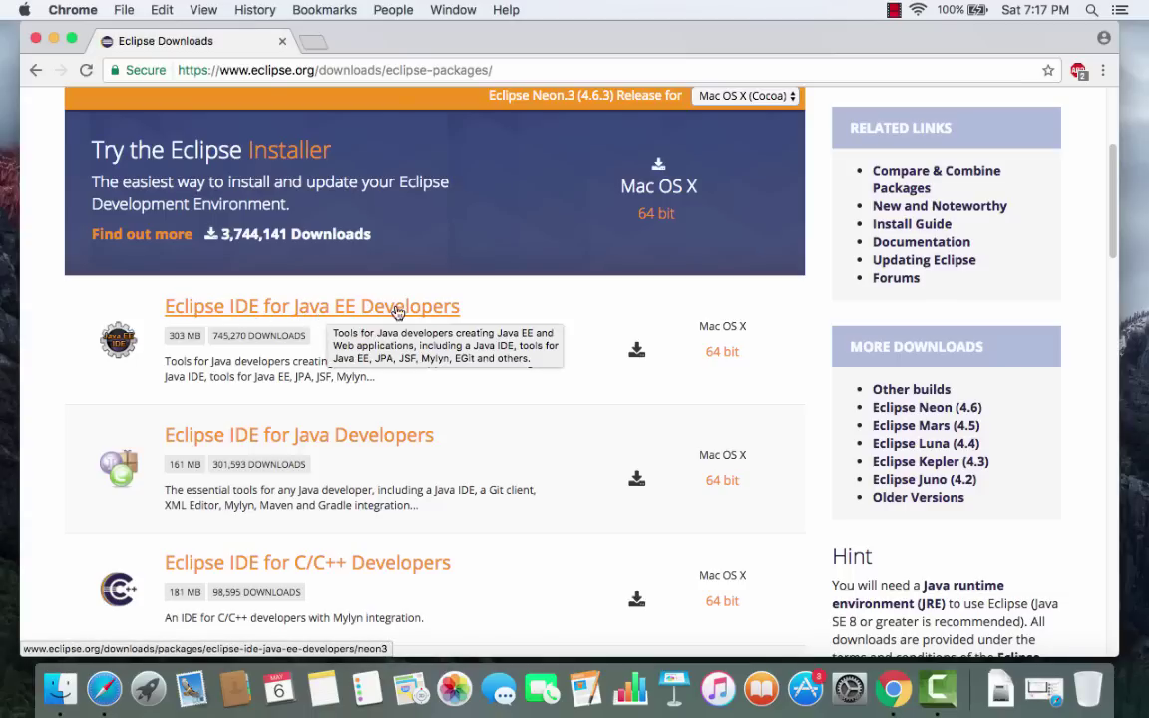
{"action": "left_click", "coordinate": [720, 354]}
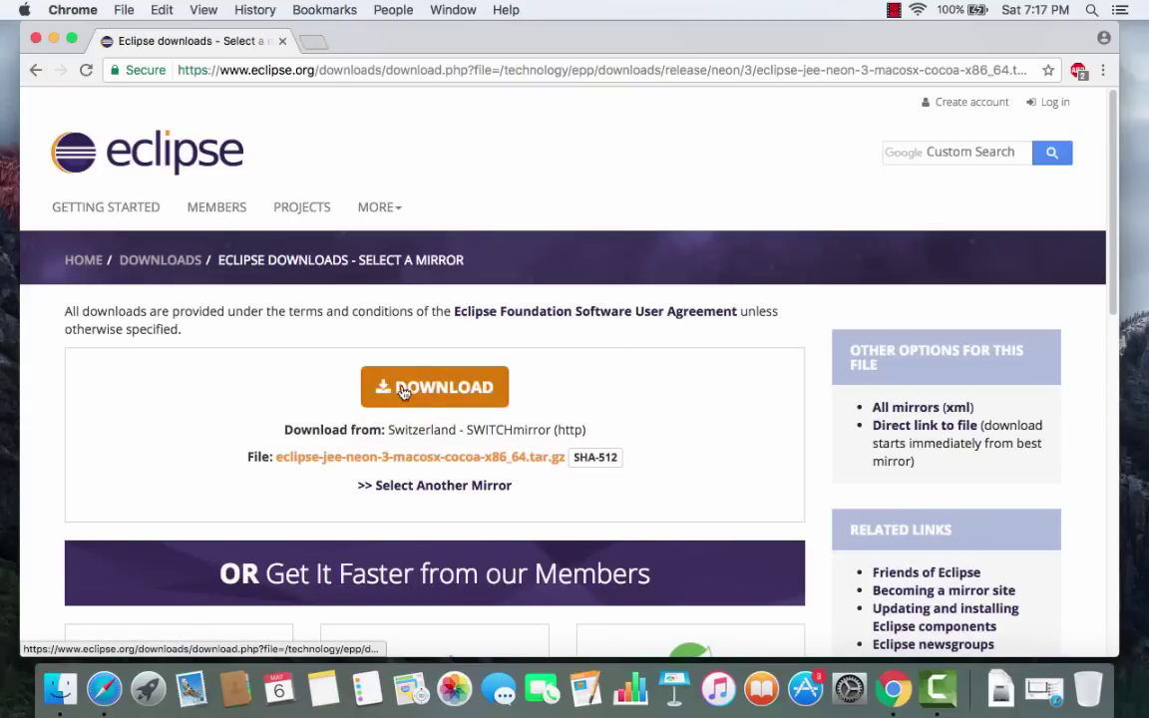
Step: Look over the member download sources and open Select Another Mirror in a new tab, switching to it
{"action": "scroll", "coordinate": [310, 409], "scroll_direction": "down", "scroll_amount": 6}
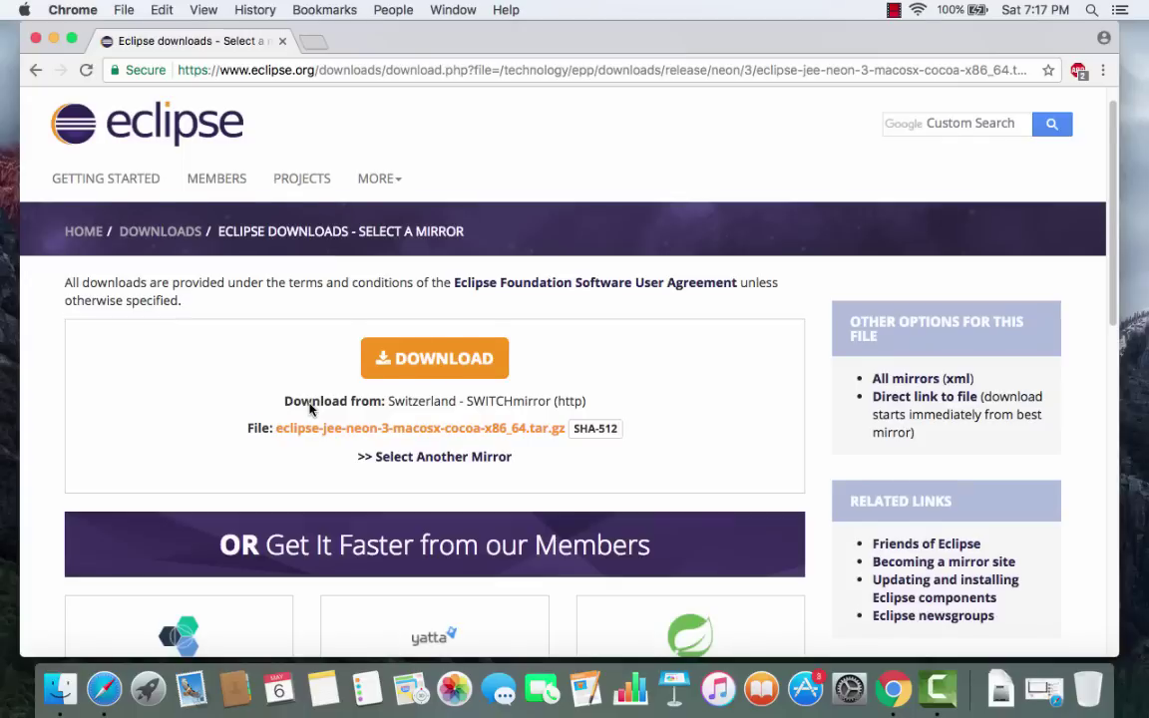
{"action": "scroll", "coordinate": [309, 409], "scroll_direction": "down", "scroll_amount": 1}
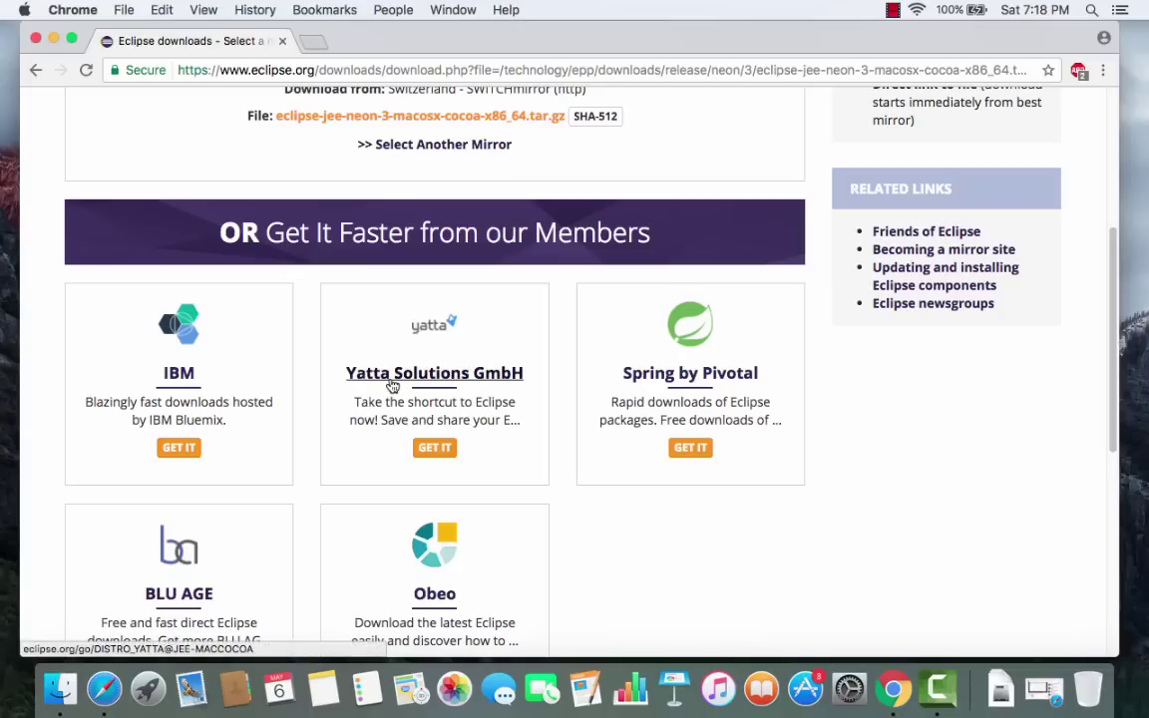
{"action": "scroll", "coordinate": [549, 508], "scroll_direction": "down", "scroll_amount": 2}
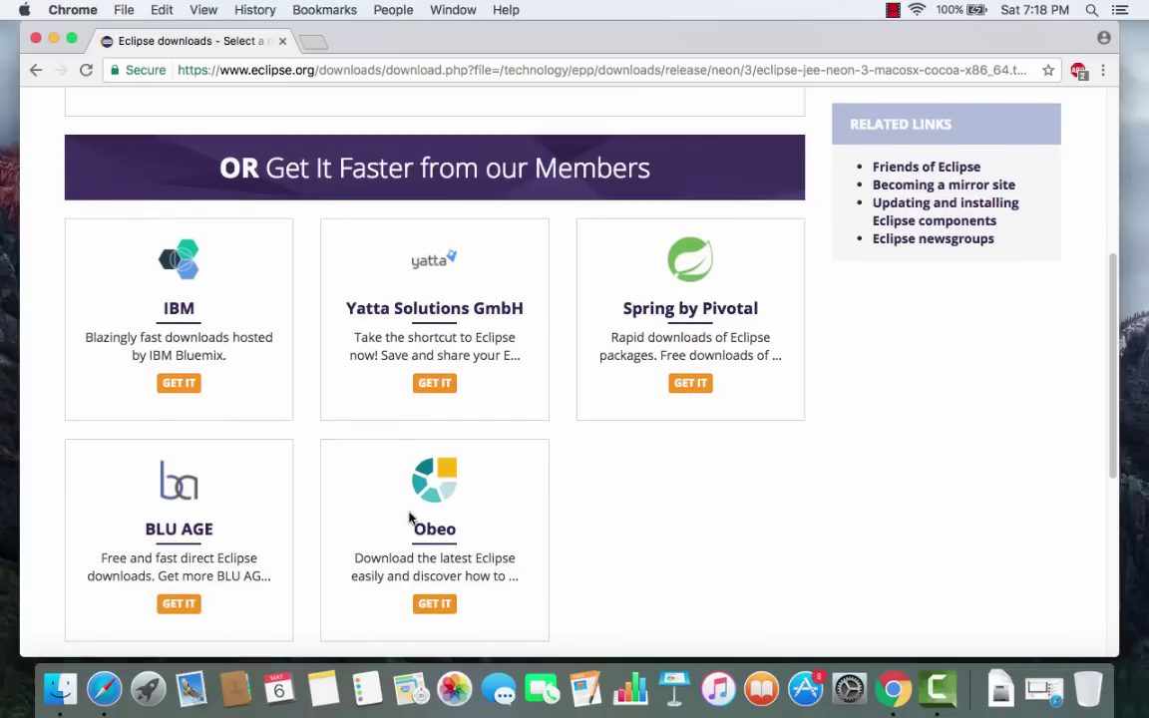
{"action": "scroll", "coordinate": [339, 514], "scroll_direction": "up", "scroll_amount": 3}
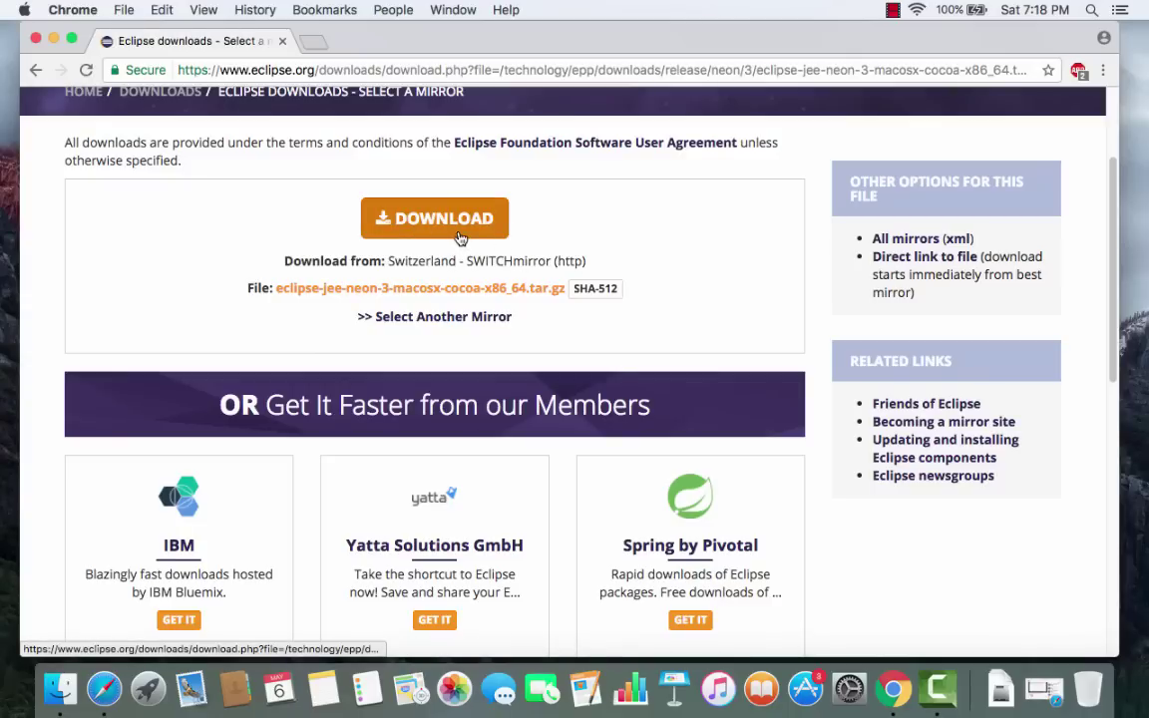
{"action": "left_click", "coordinate": [420, 320], "text": "super"}
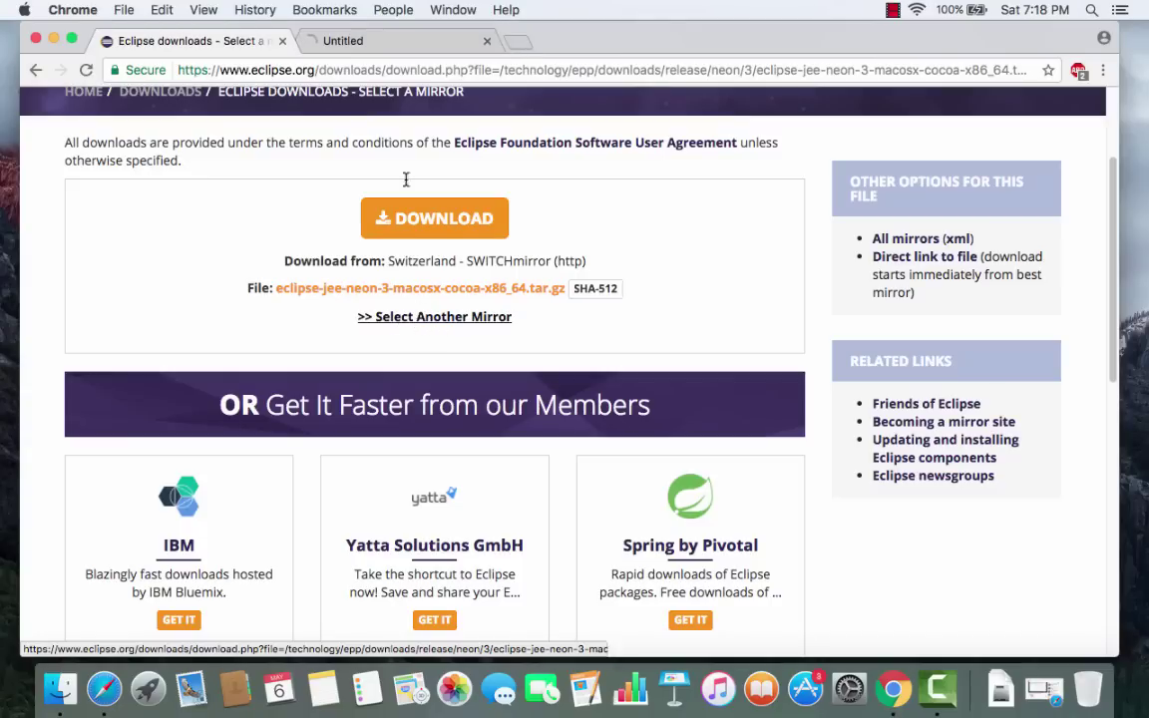
{"action": "left_click", "coordinate": [403, 47]}
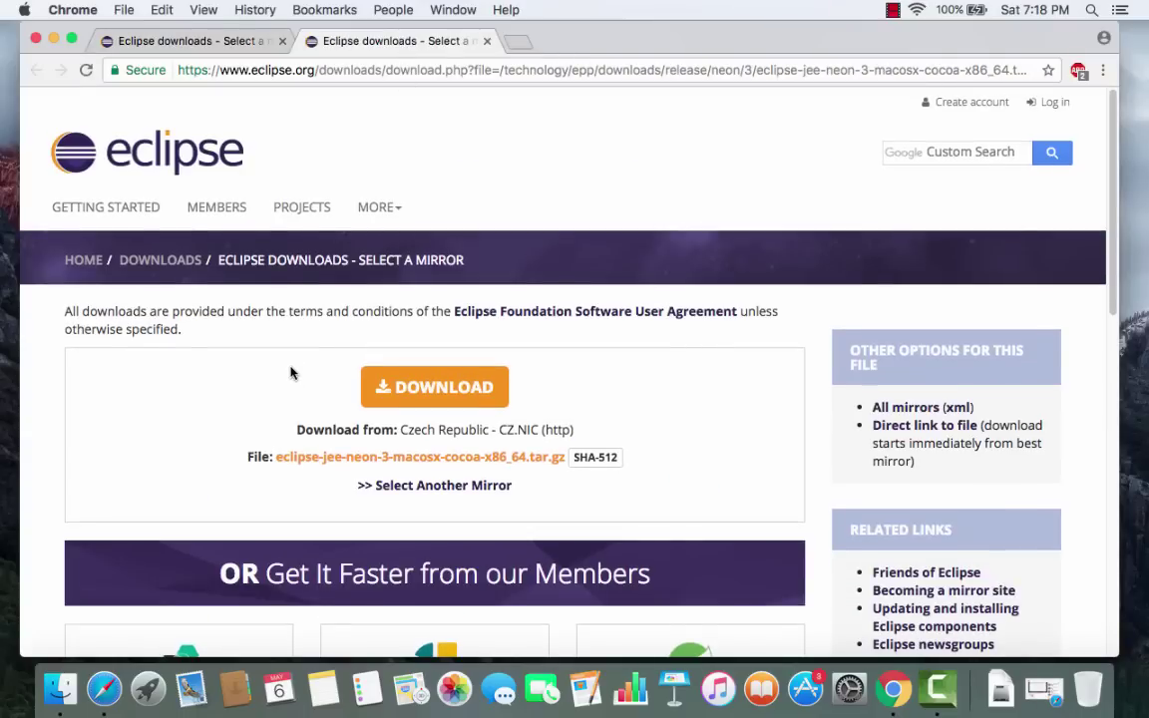
Step: Open the Eclipse download page offered by Spring by Pivotal
{"action": "scroll", "coordinate": [290, 372], "scroll_direction": "down", "scroll_amount": 10}
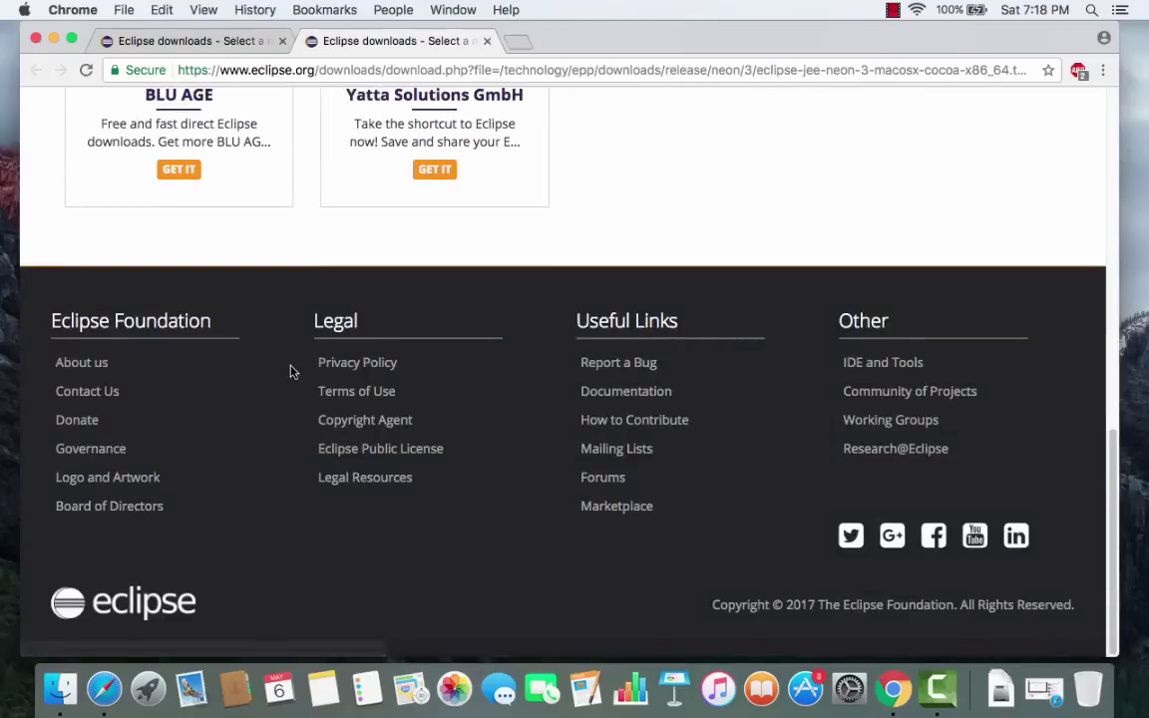
{"action": "scroll", "coordinate": [280, 350], "scroll_direction": "up", "scroll_amount": 4}
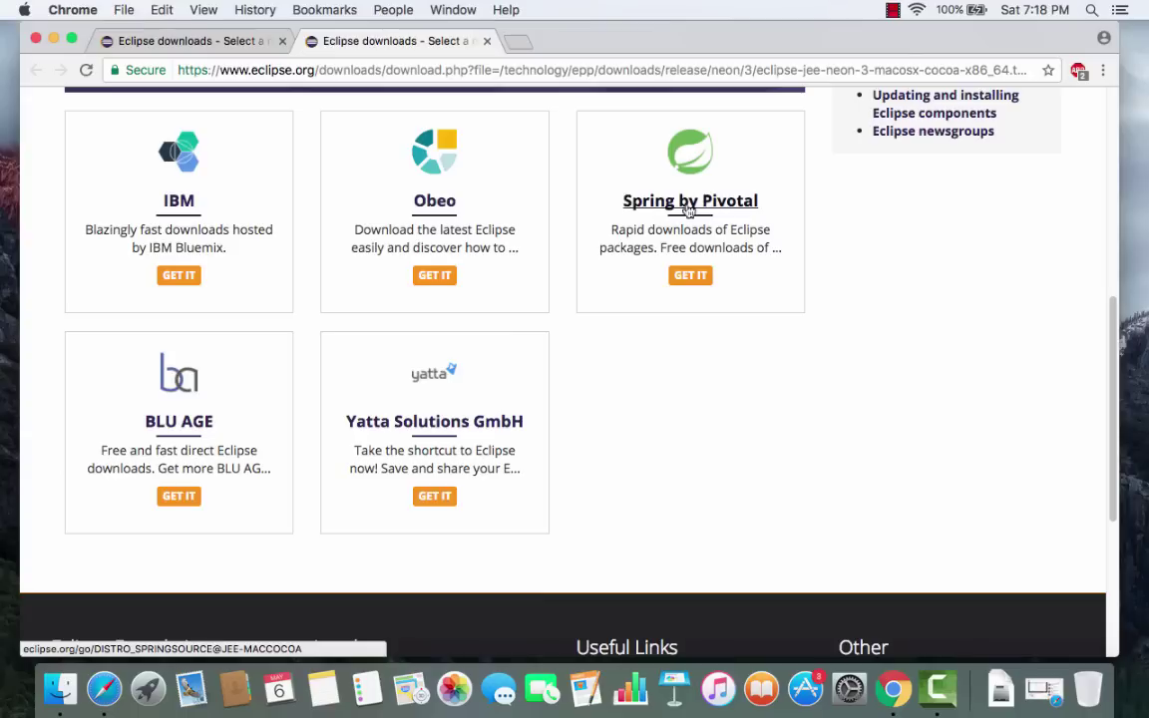
{"action": "left_click", "coordinate": [691, 276]}
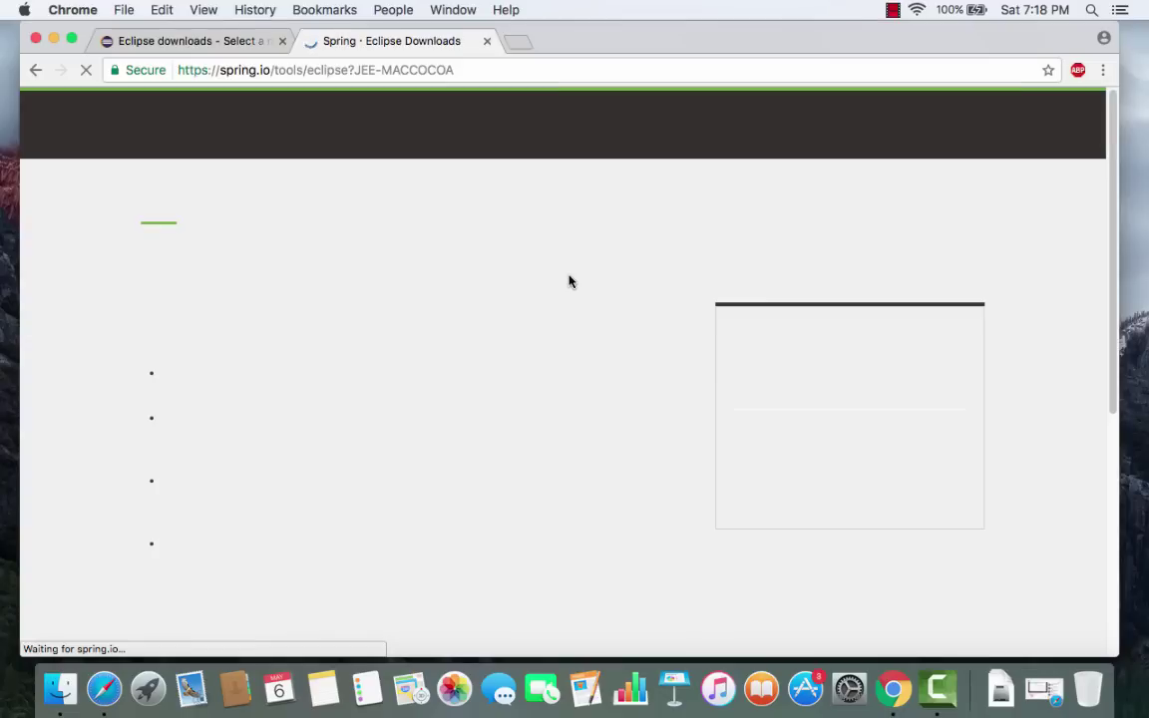
Step: Examine the Mac packages on Spring's Eclipse Downloads page and return to the original eclipse.org mirror tab
{"action": "scroll", "coordinate": [515, 334], "scroll_direction": "down", "scroll_amount": 1}
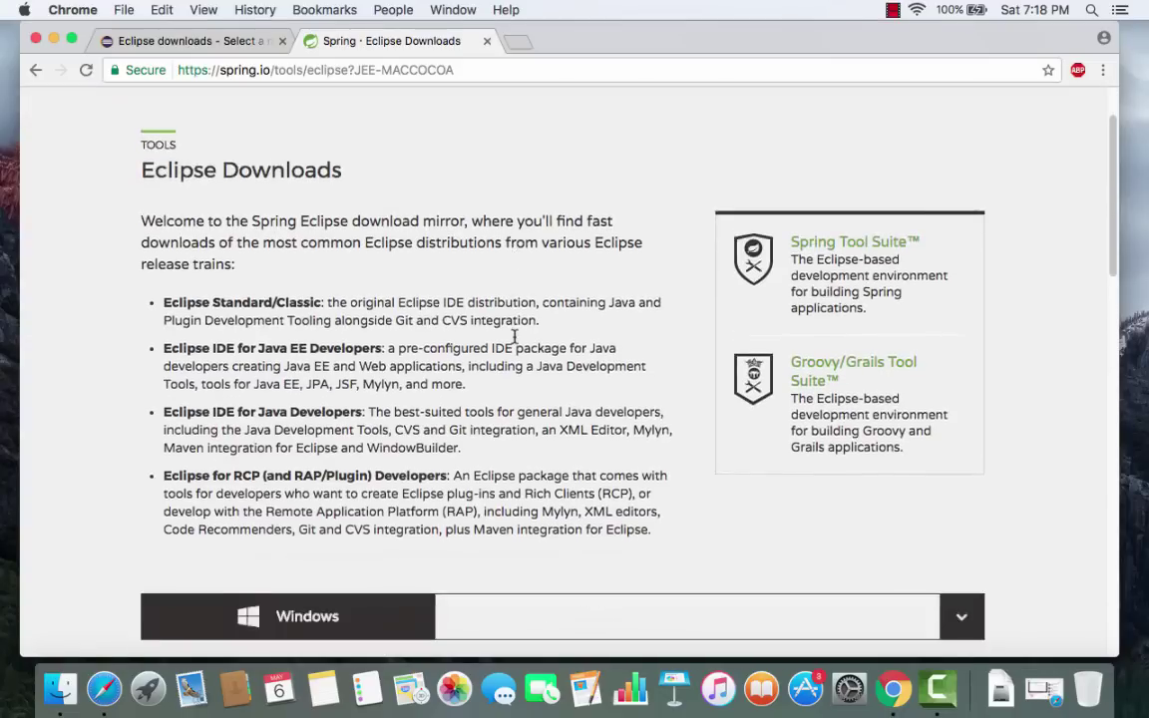
{"action": "scroll", "coordinate": [515, 338], "scroll_direction": "down", "scroll_amount": 6}
{"action": "scroll", "coordinate": [512, 336], "scroll_direction": "up", "scroll_amount": 2}
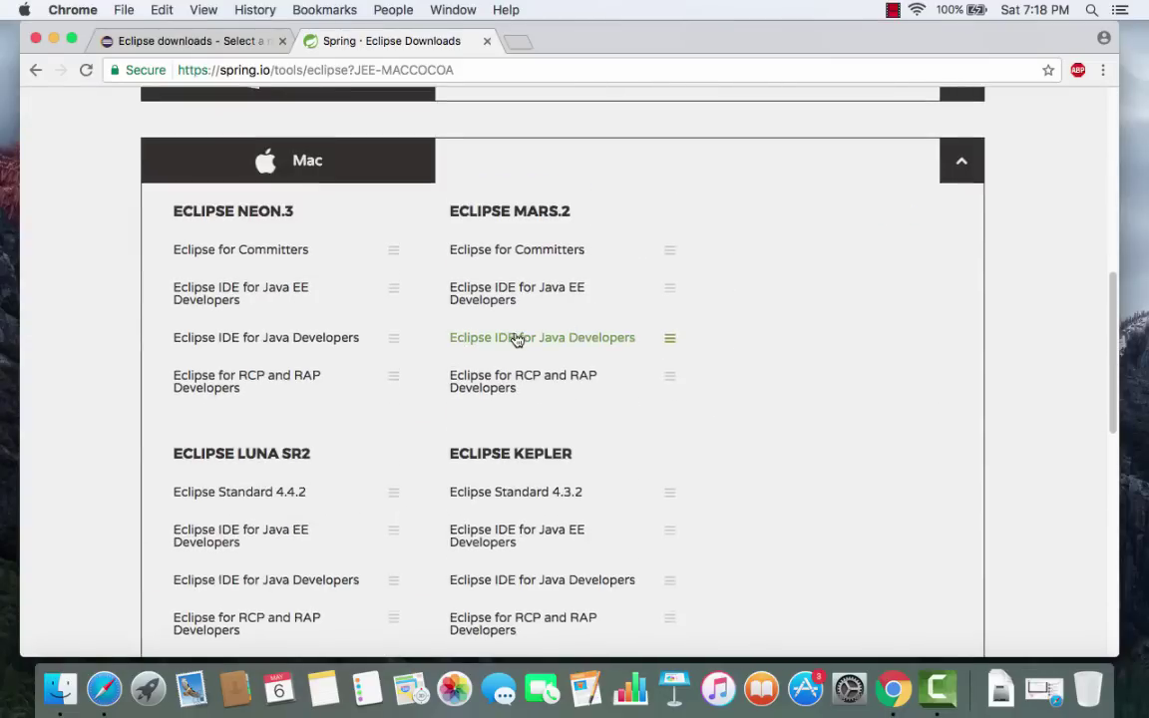
{"action": "scroll", "coordinate": [516, 340], "scroll_direction": "up", "scroll_amount": 1}
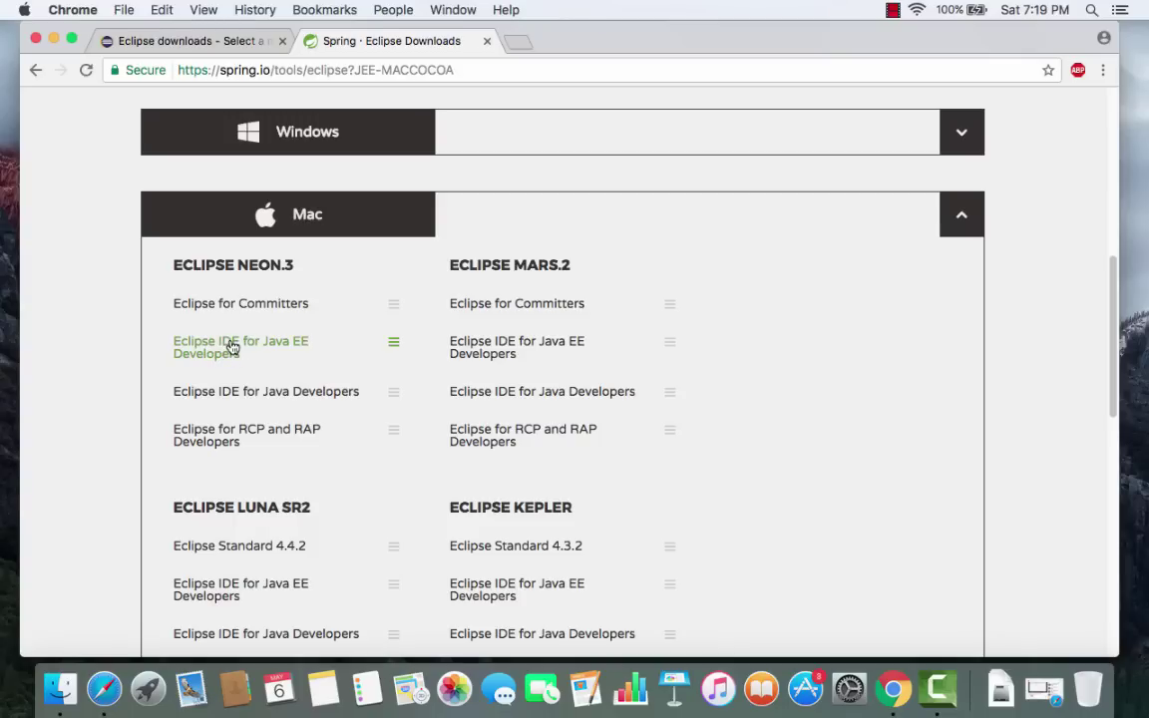
{"action": "left_click", "coordinate": [214, 43]}
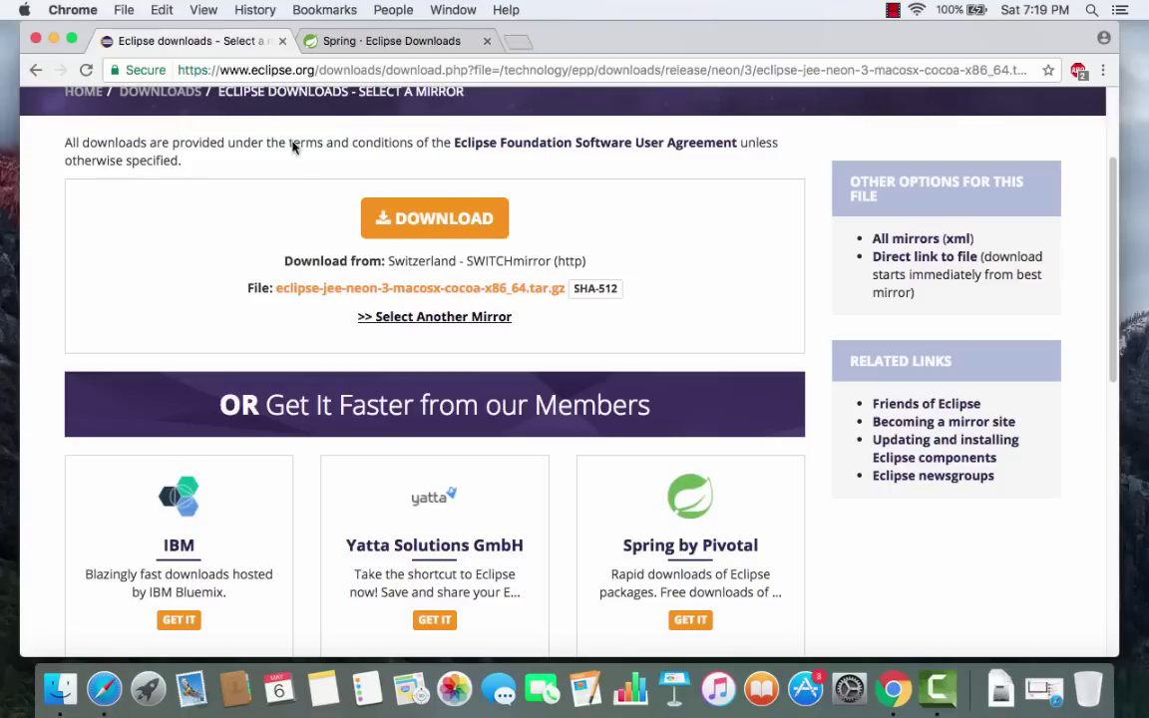
Step: Download the eclipse-jee-neon-3-macosx-cocoa-x86_64.tar.gz archive, reveal it in Finder, and move it from Downloads to the Documents folder
{"action": "left_click", "coordinate": [443, 223]}
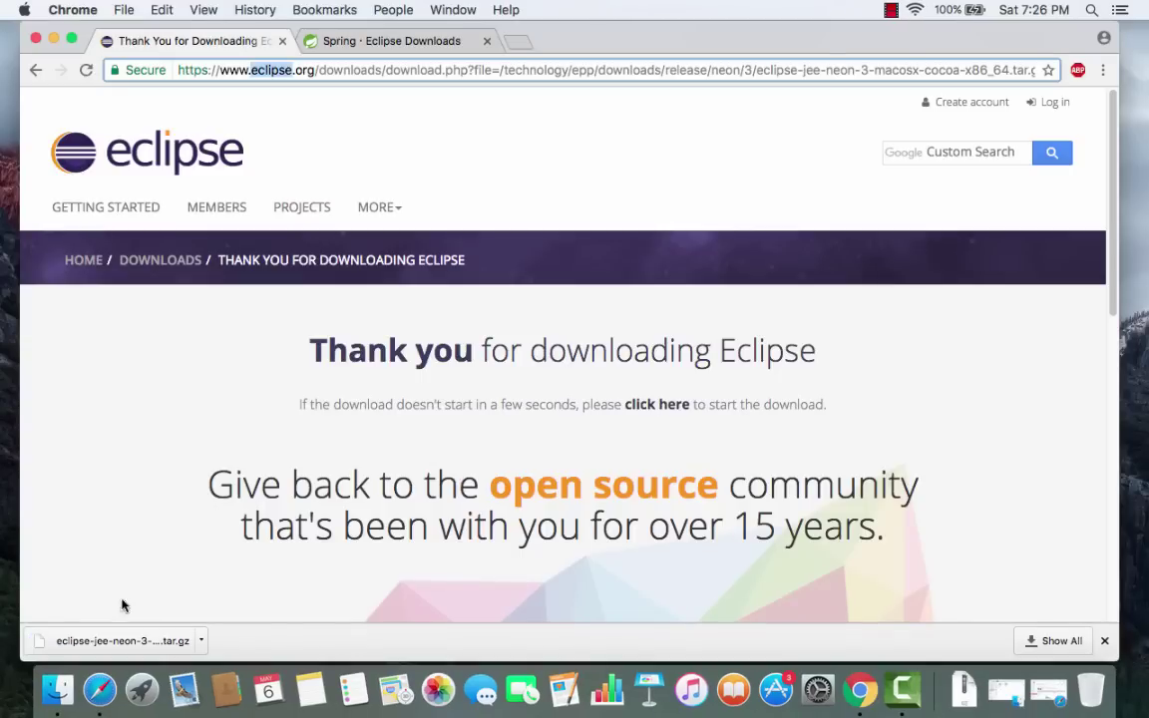
{"action": "left_click", "coordinate": [199, 641]}
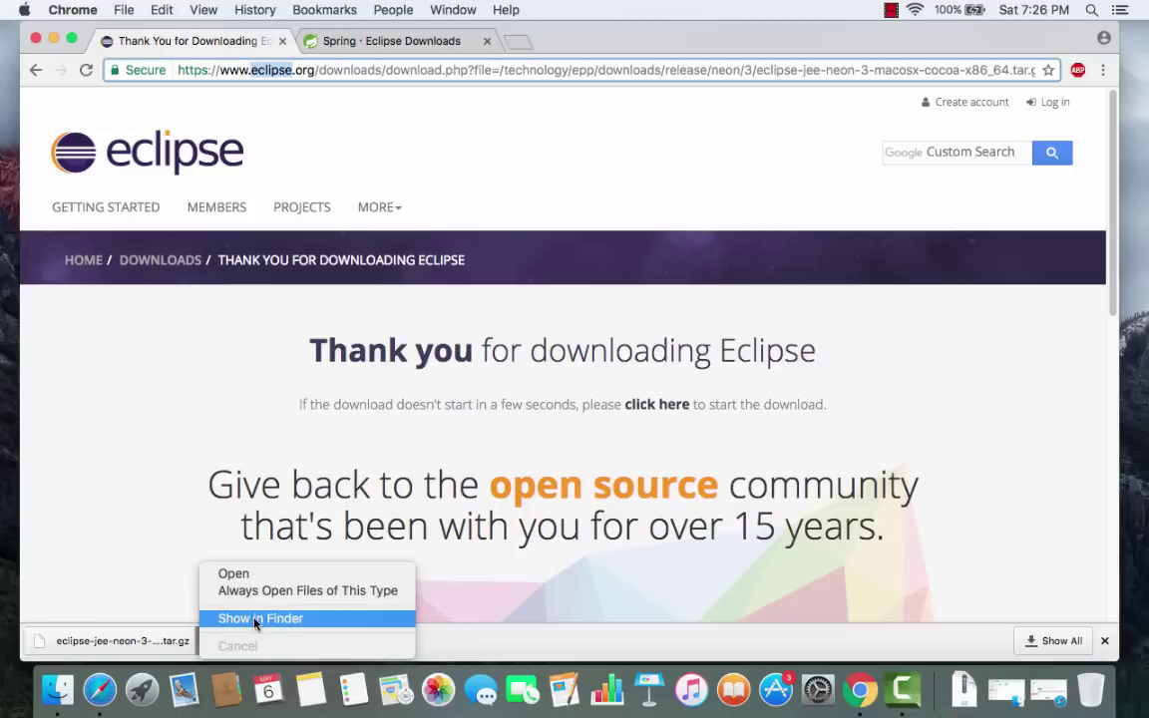
{"action": "left_click", "coordinate": [257, 619]}
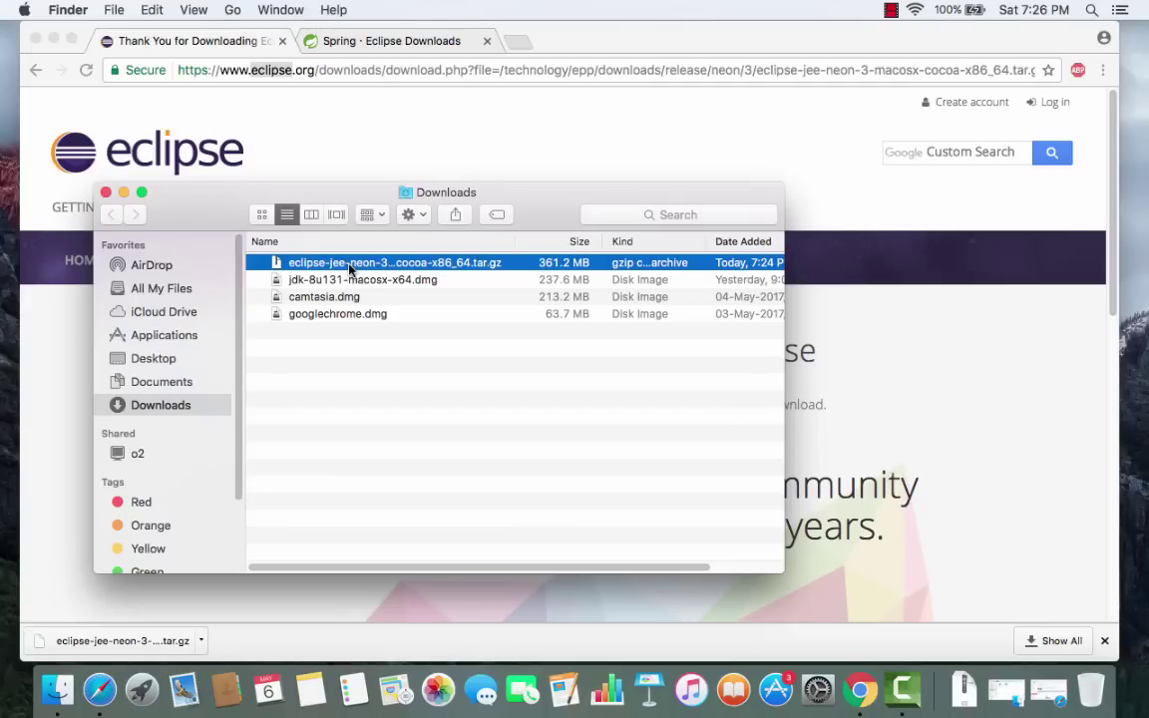
{"action": "left_click_drag", "start_coordinate": [350, 269], "coordinate": [207, 388]}
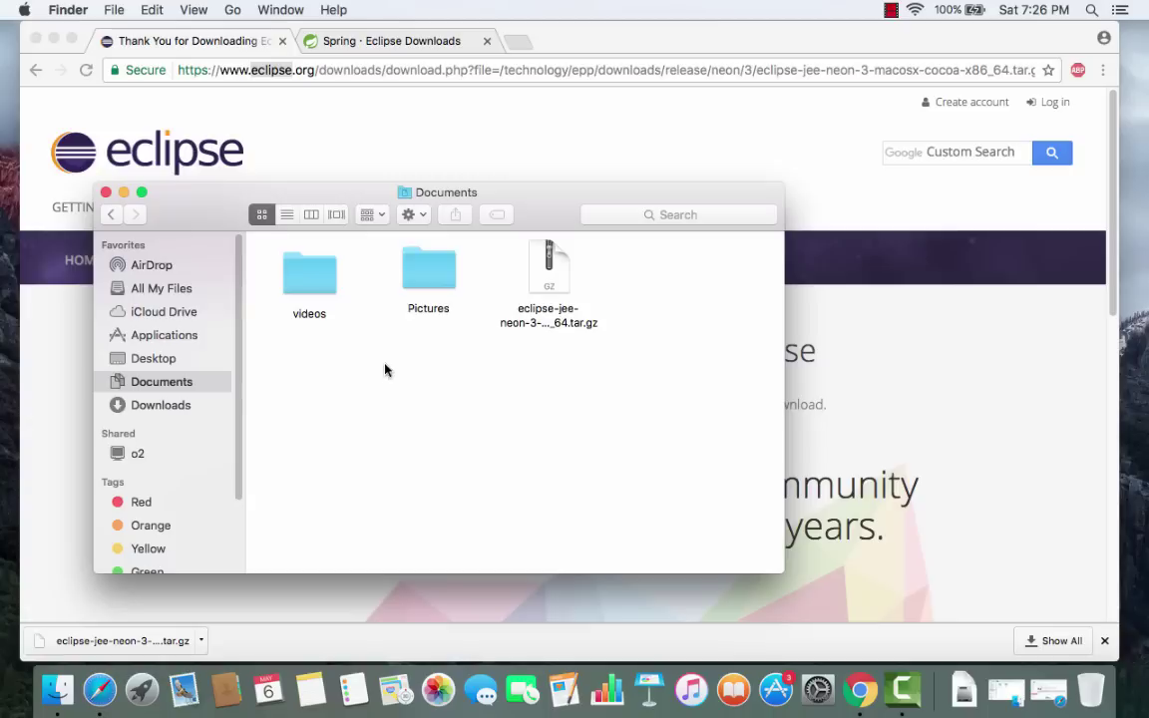
Step: Minimize the browser window and create a new folder named eclipse inside Documents
{"action": "left_click", "coordinate": [54, 40]}
{"action": "left_click", "coordinate": [111, 11]}
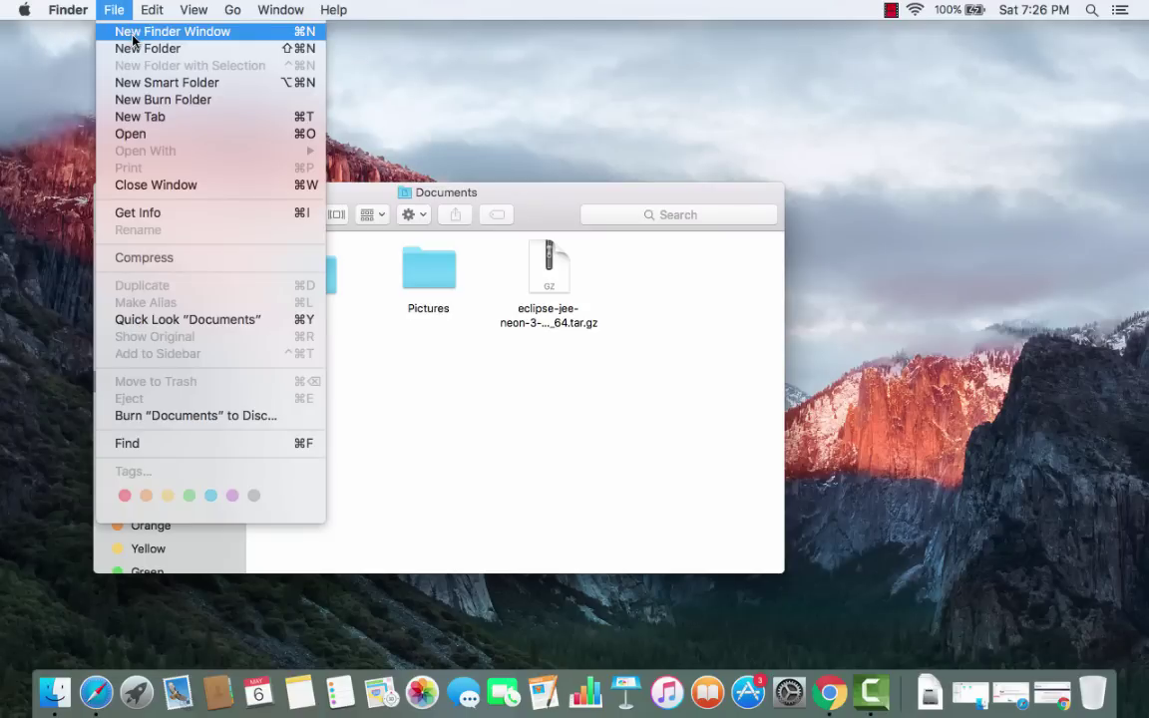
{"action": "left_click", "coordinate": [136, 48]}
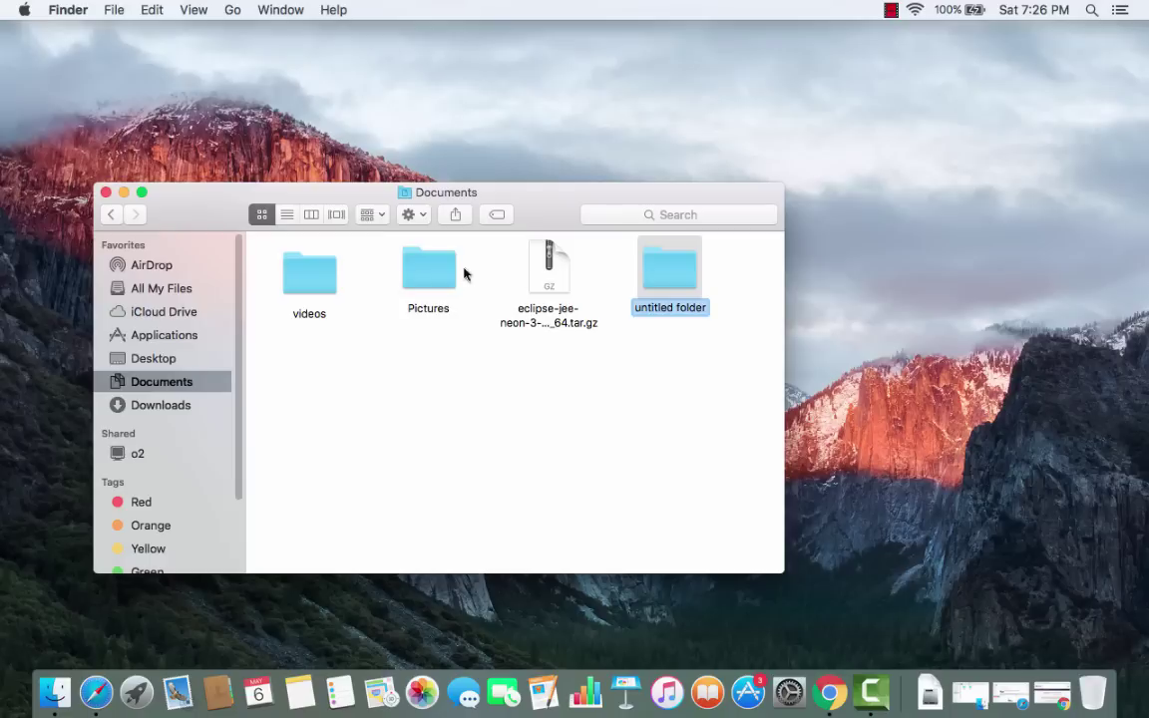
{"action": "left_click", "coordinate": [647, 310]}
{"action": "left_click_drag", "start_coordinate": [704, 310], "coordinate": [685, 310]}
{"action": "type", "text": "eclipse"}
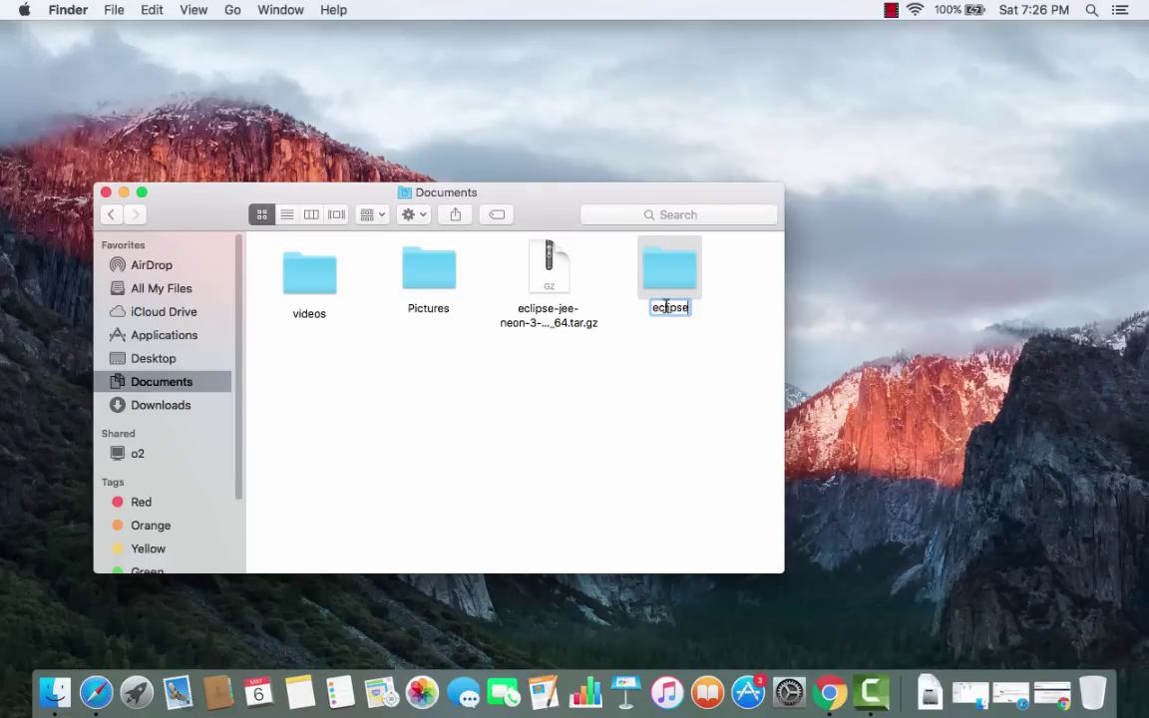
{"action": "key", "text": "Return"}
Step: Move the Eclipse tar.gz archive into the new eclipse folder and open that folder
{"action": "left_click", "coordinate": [547, 285]}
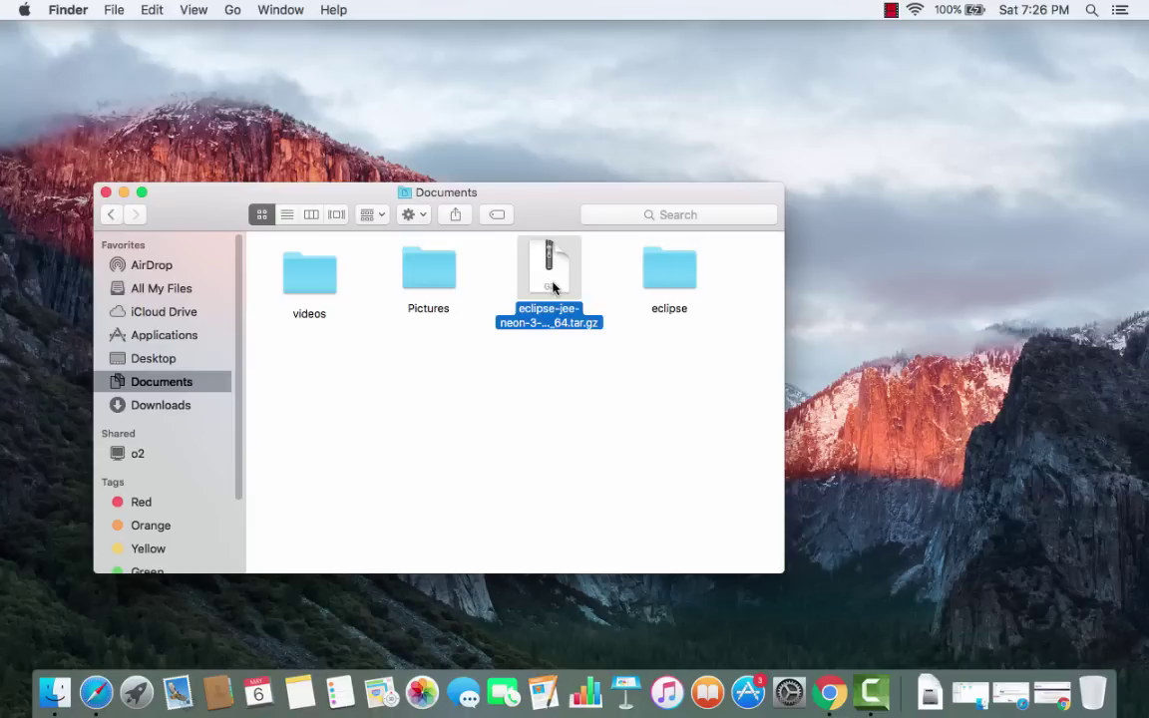
{"action": "left_click_drag", "start_coordinate": [546, 285], "coordinate": [667, 280]}
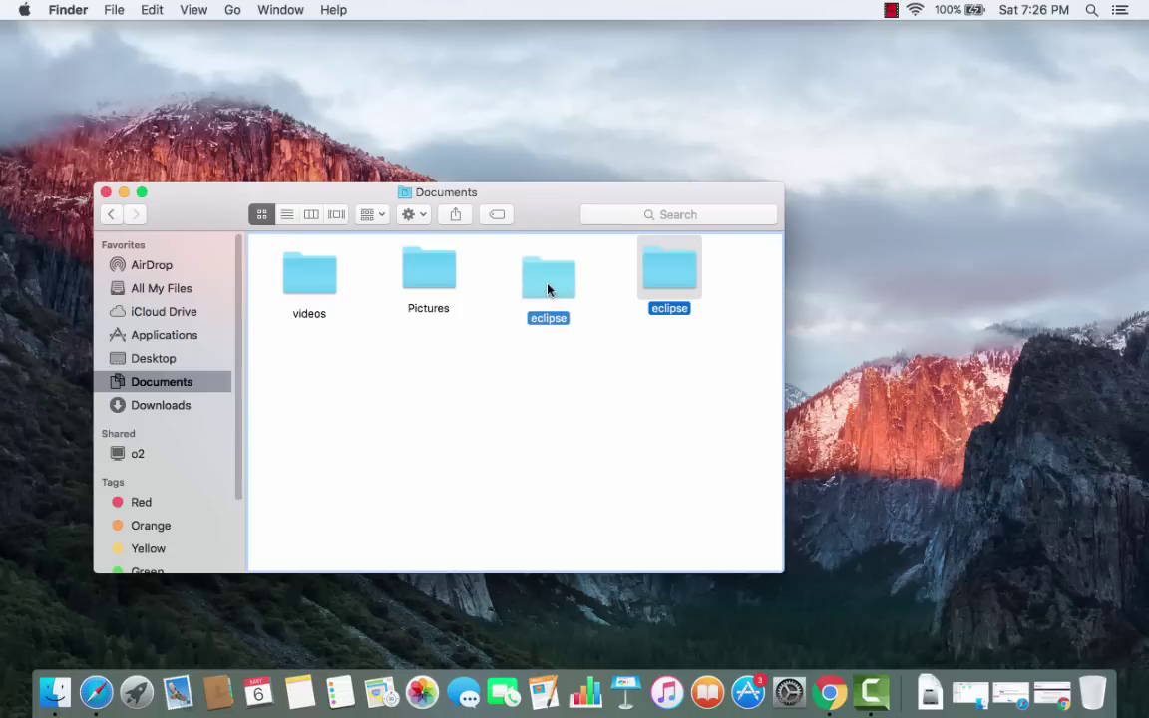
{"action": "double_click", "coordinate": [547, 284]}
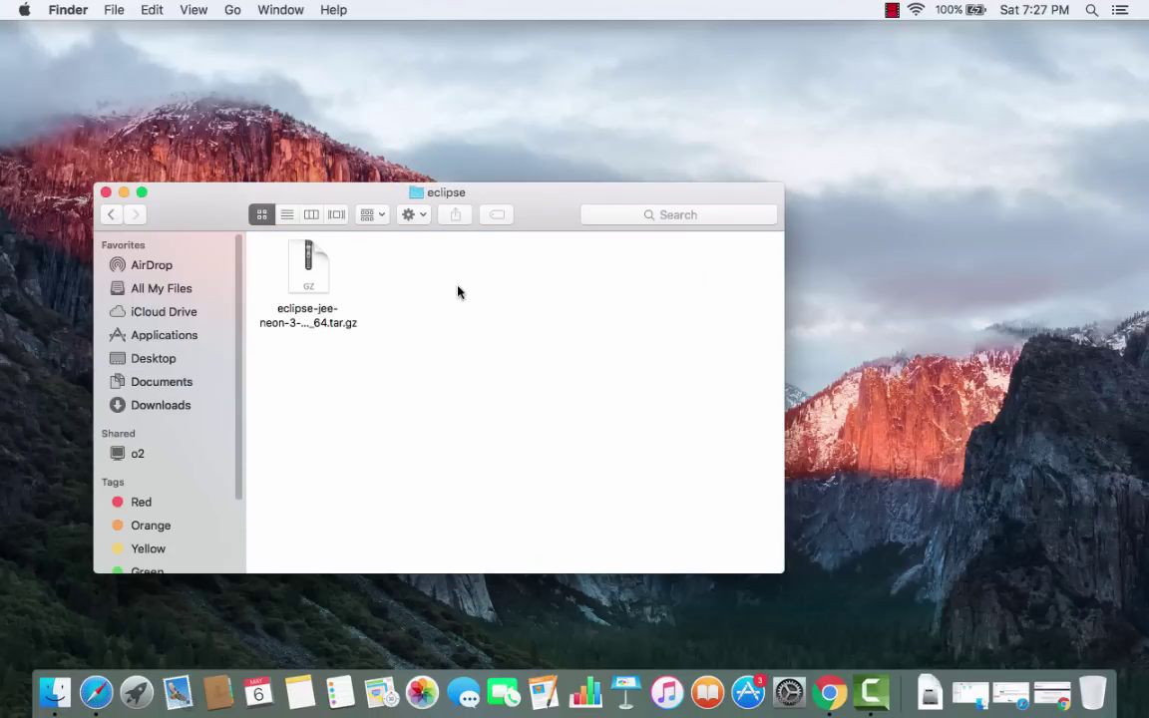
Step: Extract the Eclipse archive and place the extracted Eclipse application beside the archive in the folder
{"action": "left_click", "coordinate": [312, 287]}
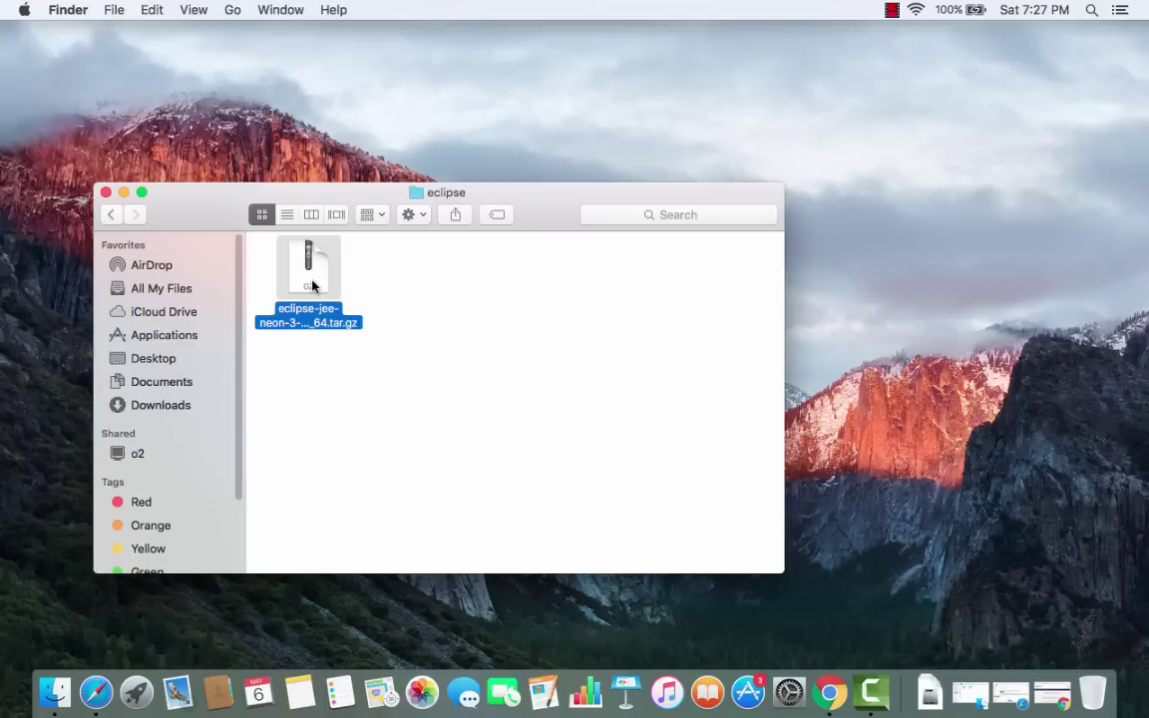
{"action": "double_click", "coordinate": [312, 287]}
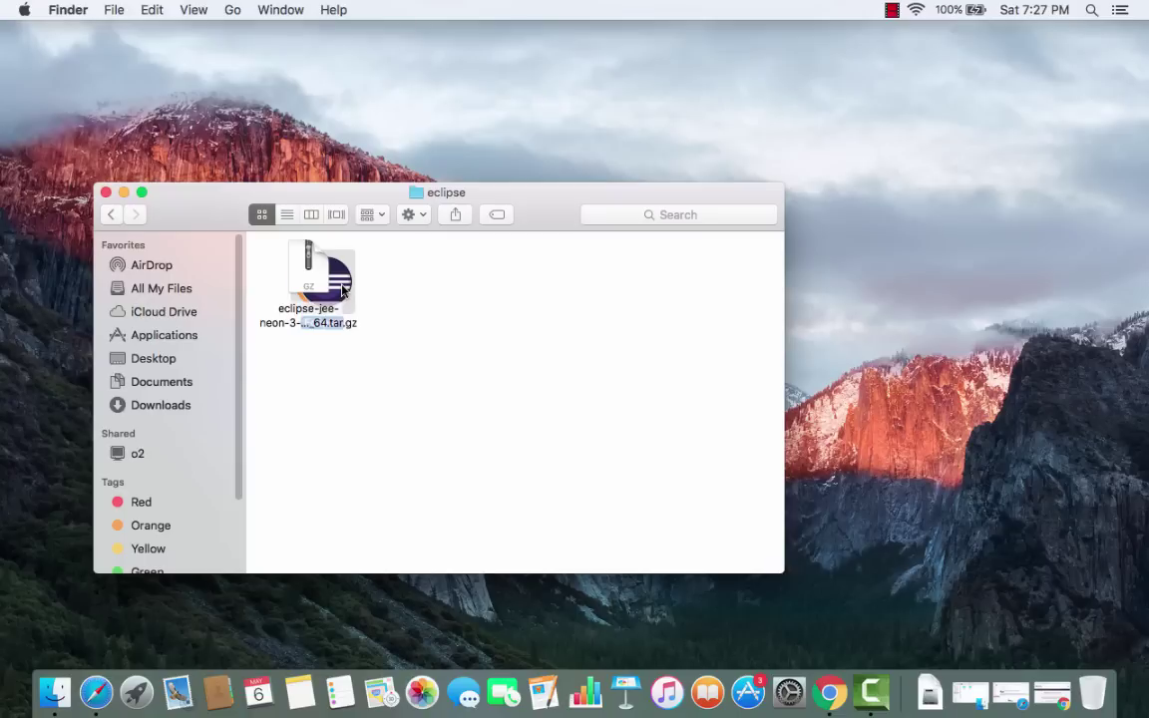
{"action": "left_click_drag", "start_coordinate": [342, 290], "coordinate": [419, 289]}
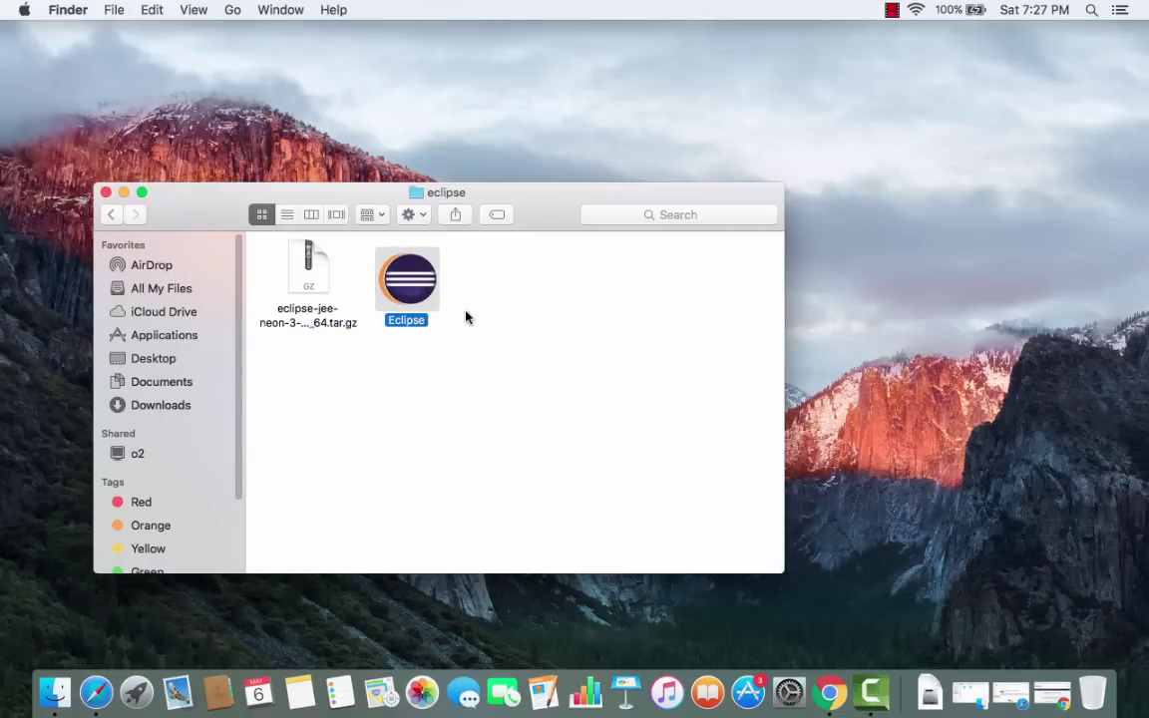
Step: Launch the extracted Eclipse application, minimize the Finder window, and allow the app downloaded from the Internet to open
{"action": "double_click", "coordinate": [411, 282]}
{"action": "left_click", "coordinate": [459, 341]}
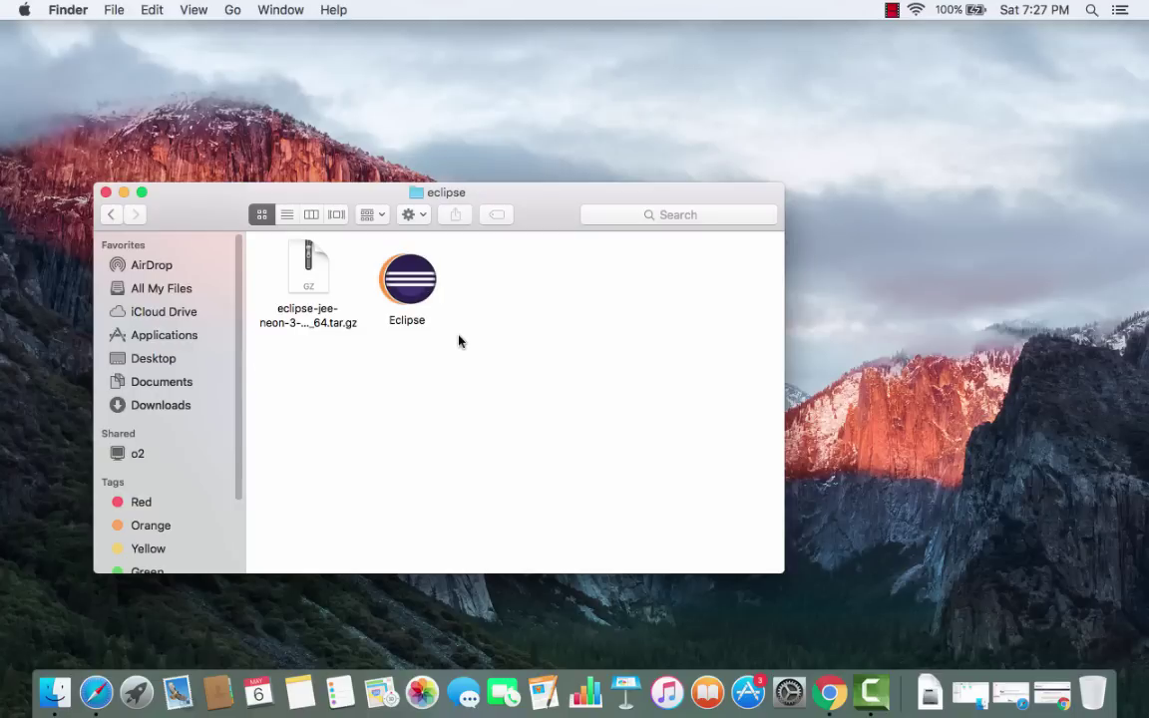
{"action": "double_click", "coordinate": [407, 289]}
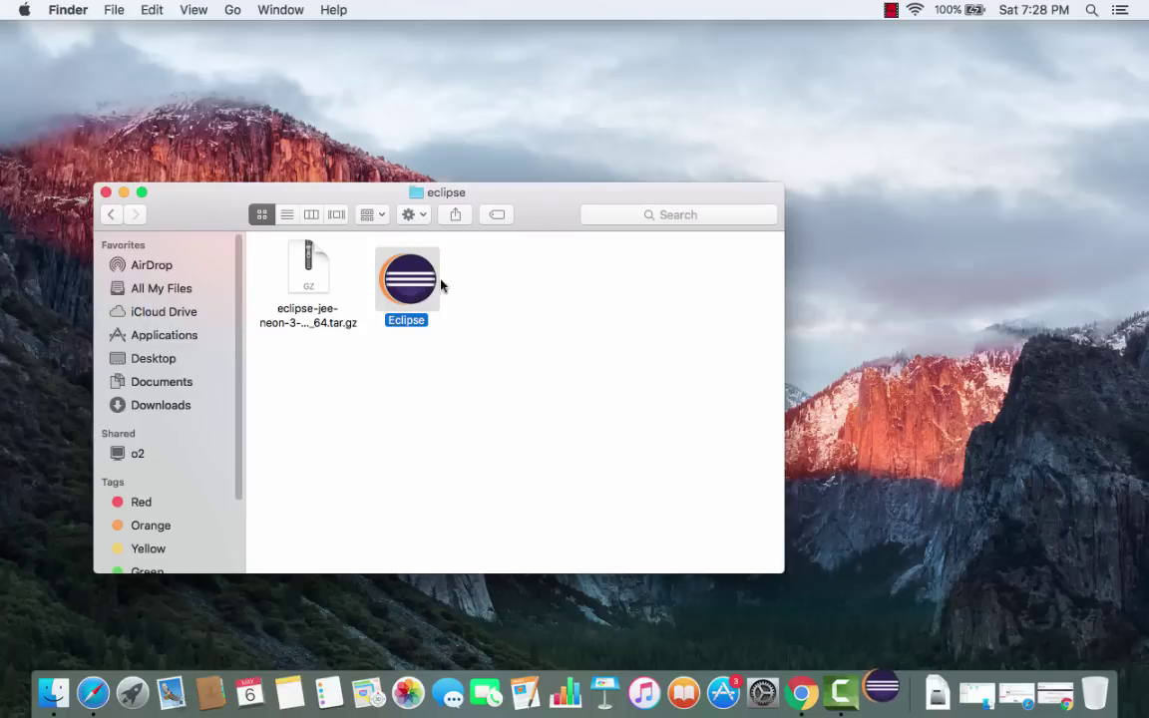
{"action": "left_click", "coordinate": [123, 192]}
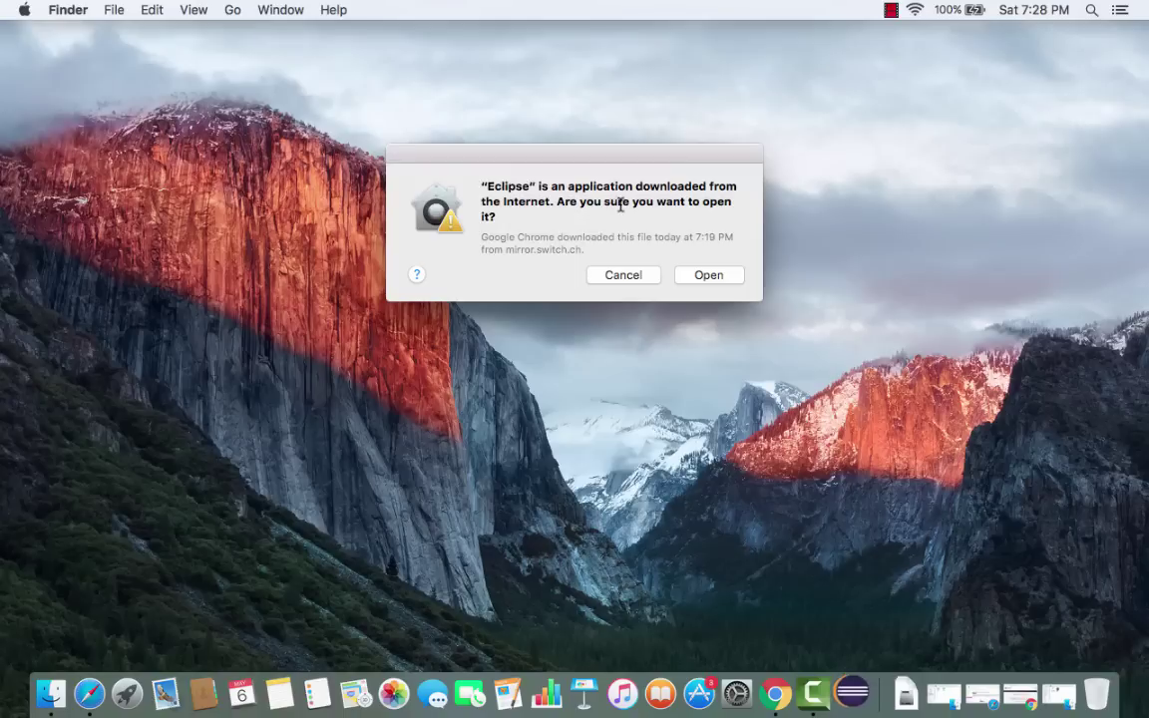
{"action": "left_click", "coordinate": [707, 276]}
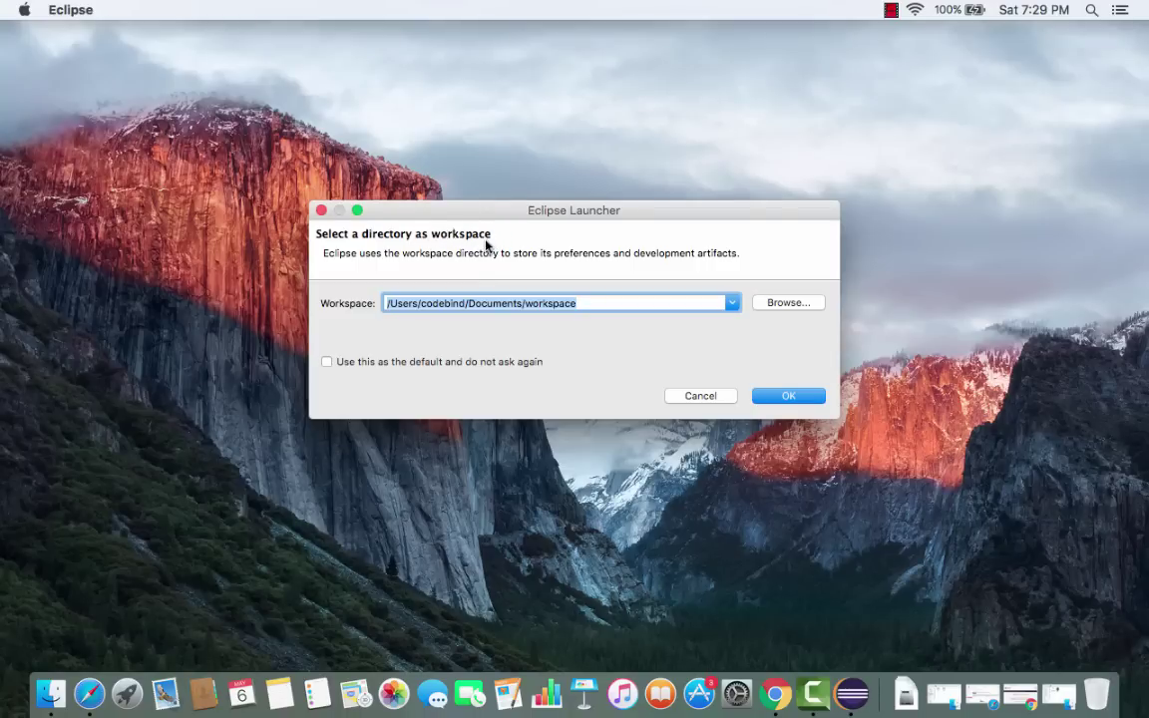
Step: Accept the suggested workspace directory inside Documents in the Eclipse Launcher and start the IDE
{"action": "left_click", "coordinate": [594, 306]}
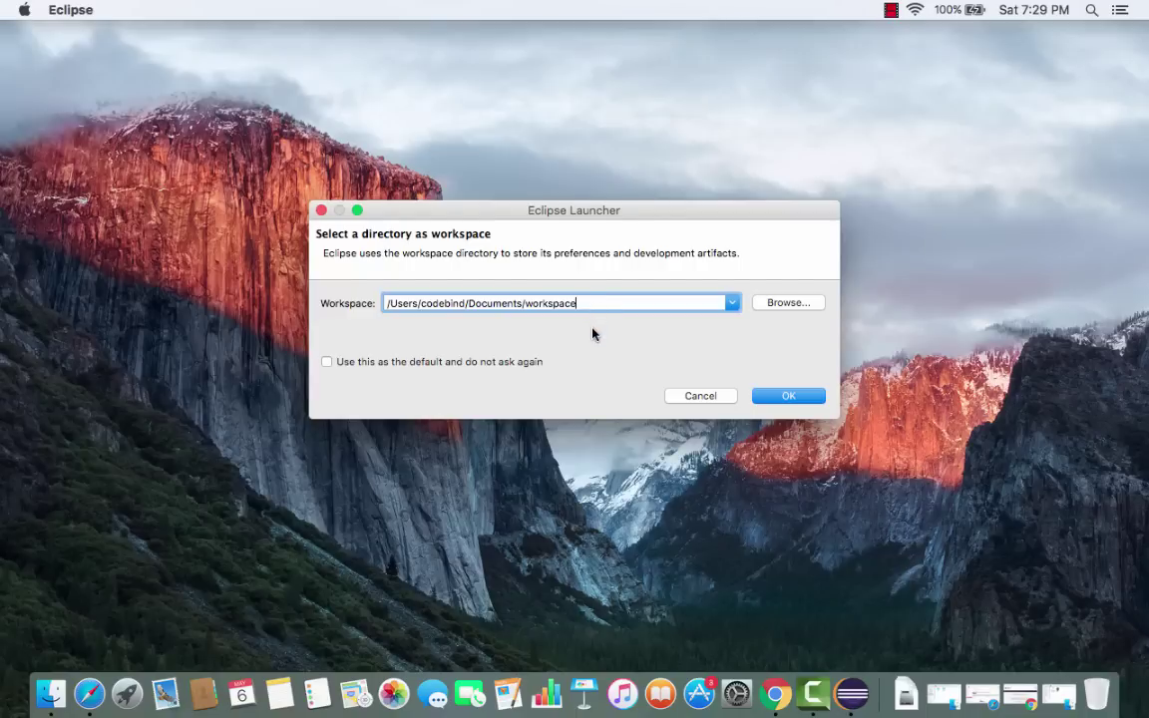
{"action": "double_click", "coordinate": [554, 304]}
{"action": "left_click", "coordinate": [779, 305]}
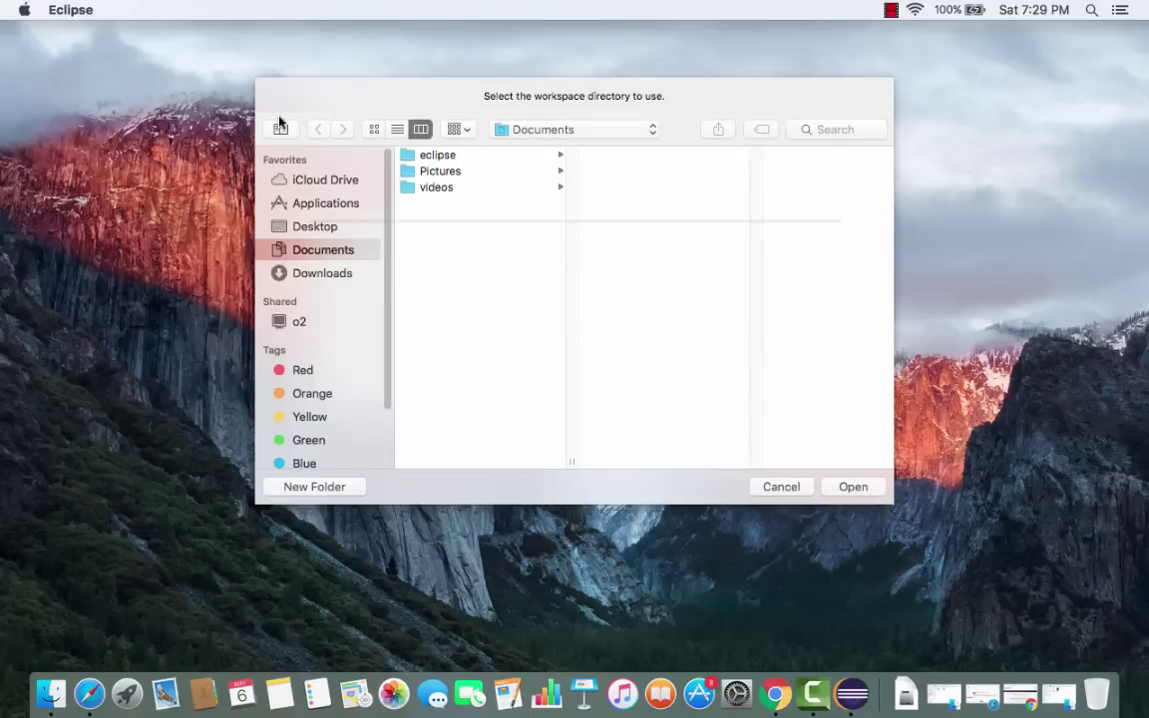
{"action": "left_click", "coordinate": [796, 488]}
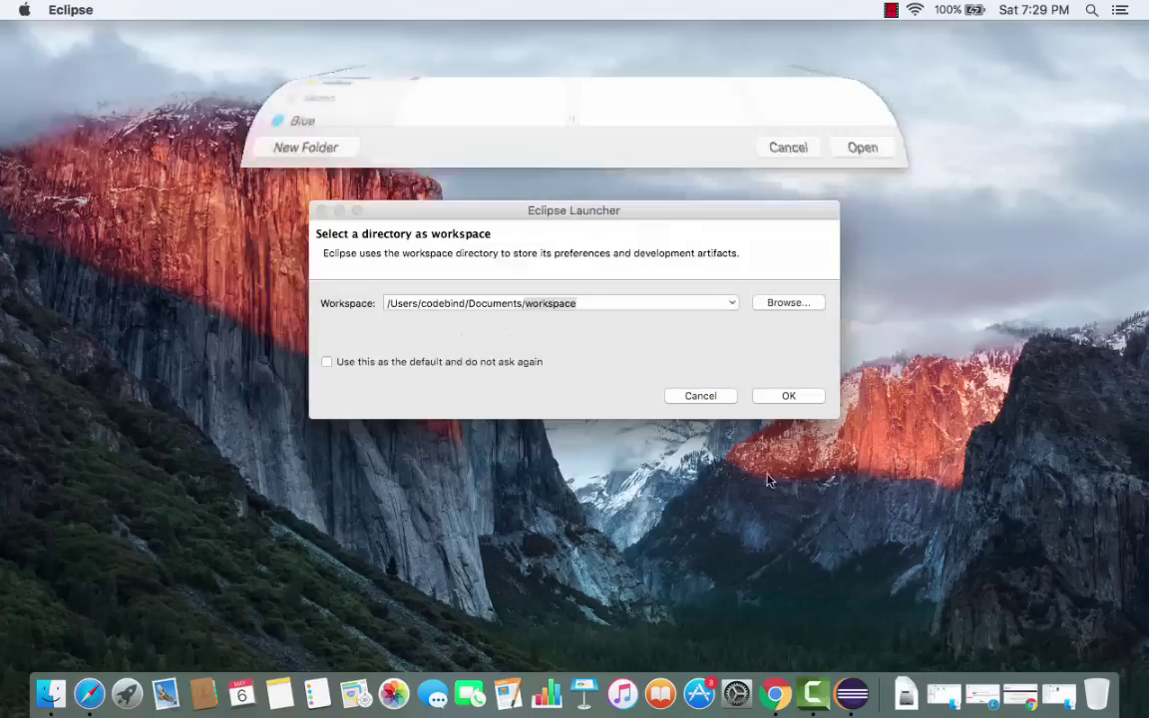
{"action": "left_click", "coordinate": [584, 305]}
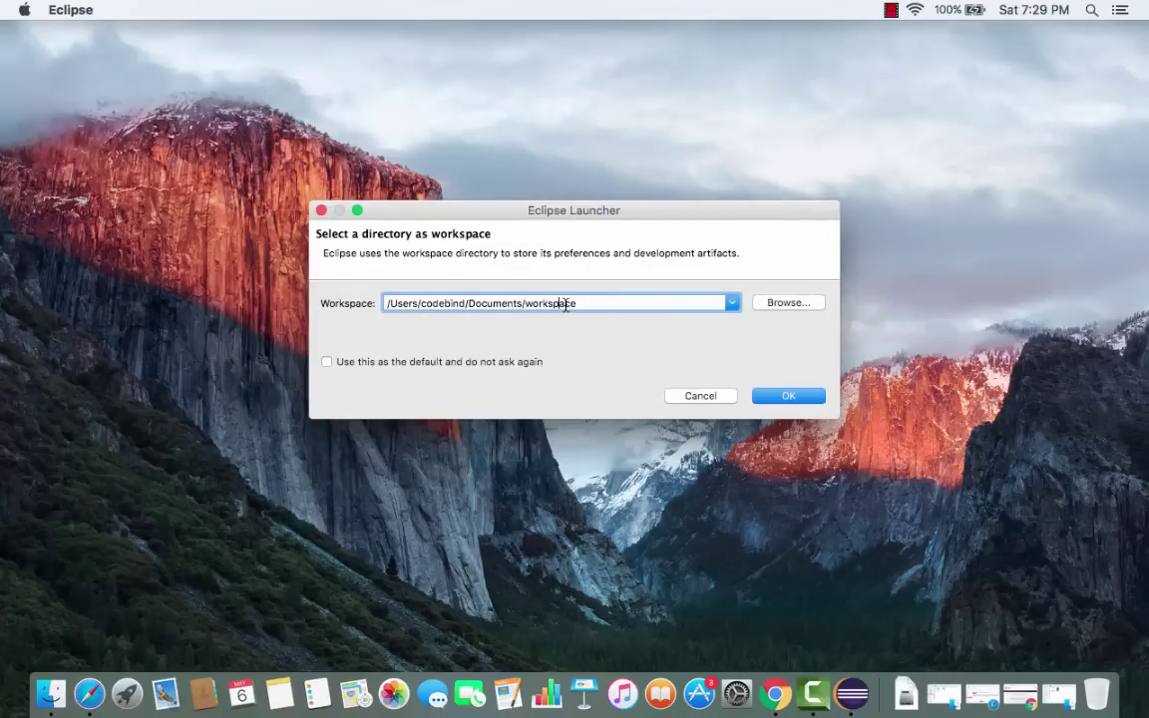
{"action": "left_click", "coordinate": [776, 395]}
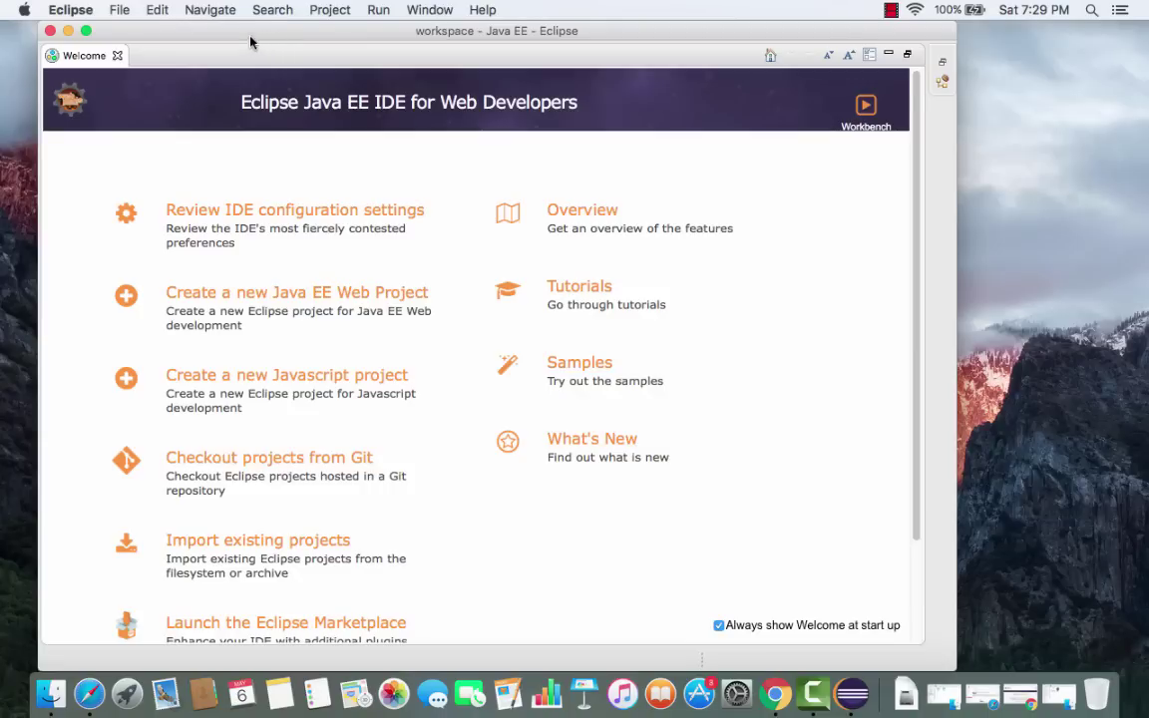
Step: View the Eclipse window in full screen, restore it to normal size, and widen it to nearly the full screen width
{"action": "left_click", "coordinate": [86, 32]}
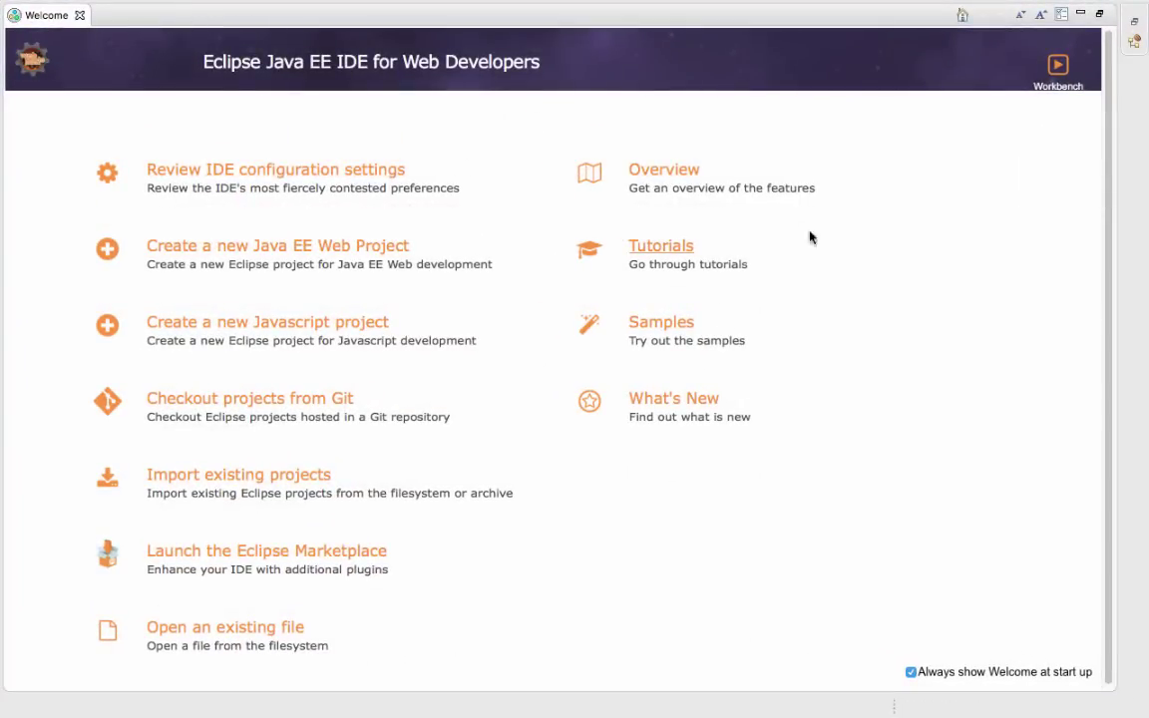
{"action": "mouse_move", "coordinate": [62, 6]}
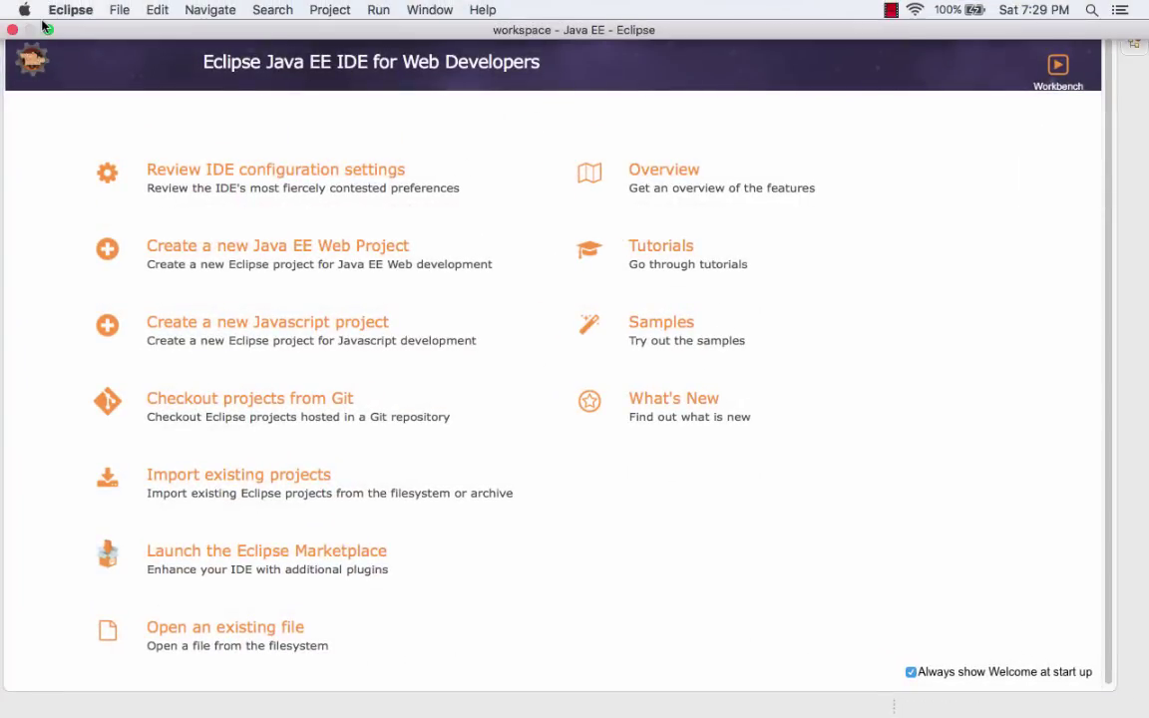
{"action": "left_click", "coordinate": [45, 29]}
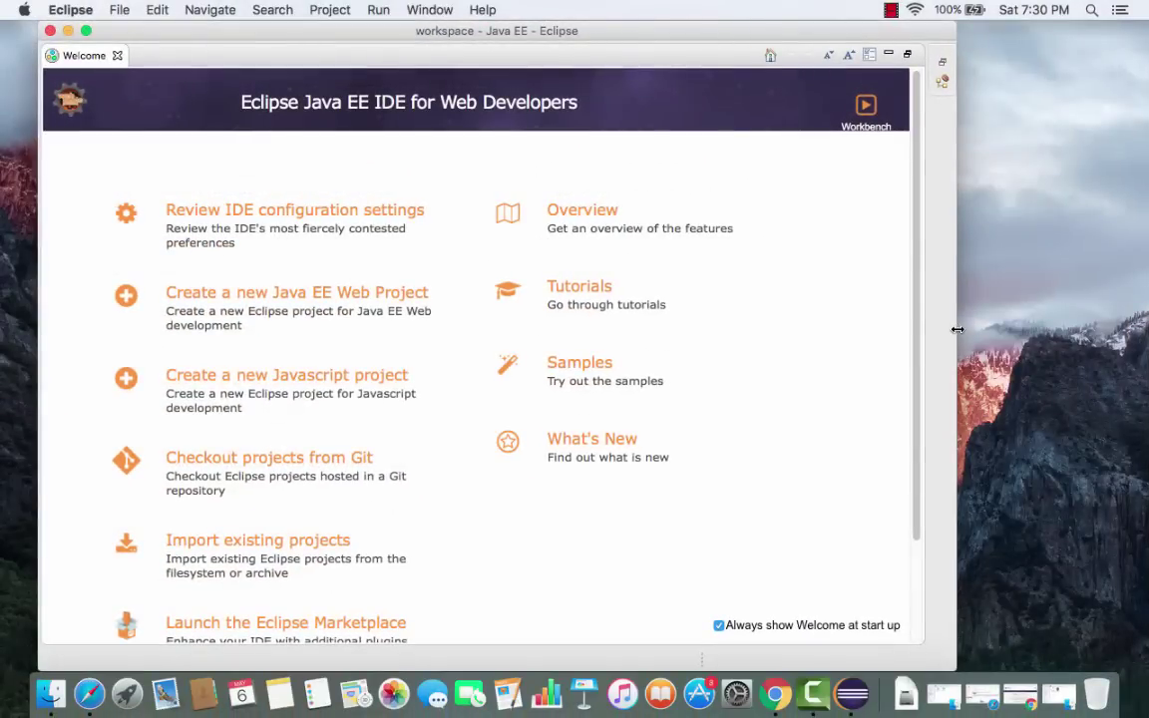
{"action": "left_click_drag", "start_coordinate": [960, 330], "coordinate": [1117, 332]}
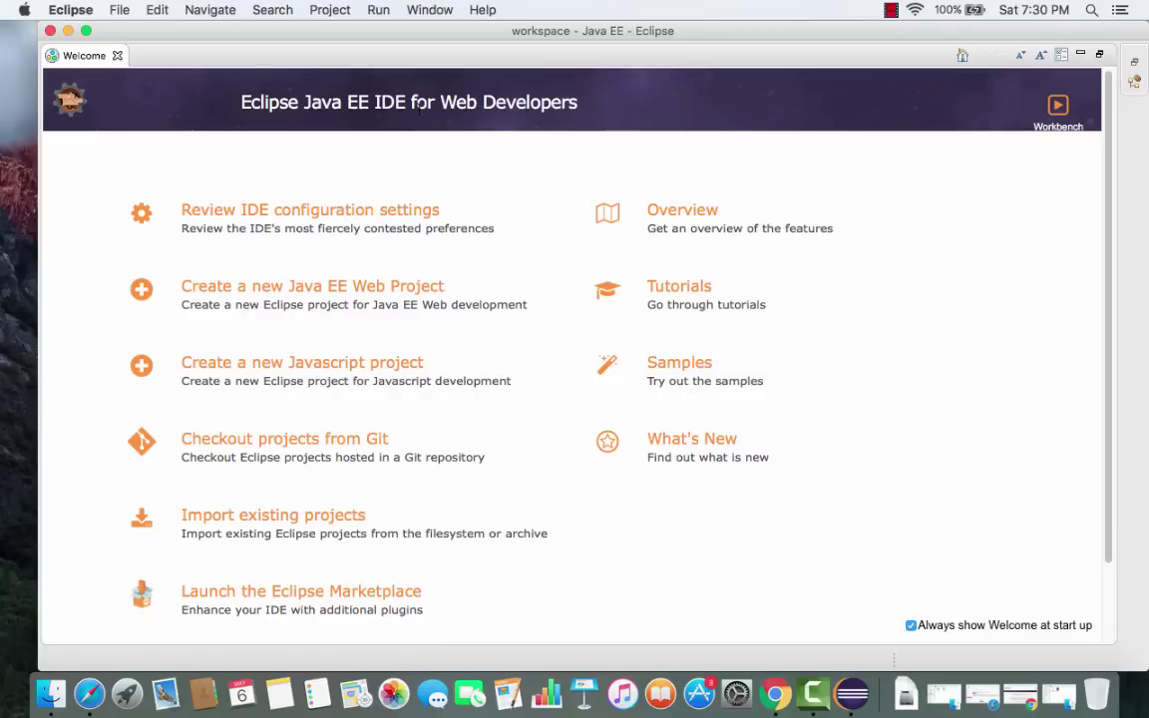
{"action": "left_click", "coordinate": [121, 14]}
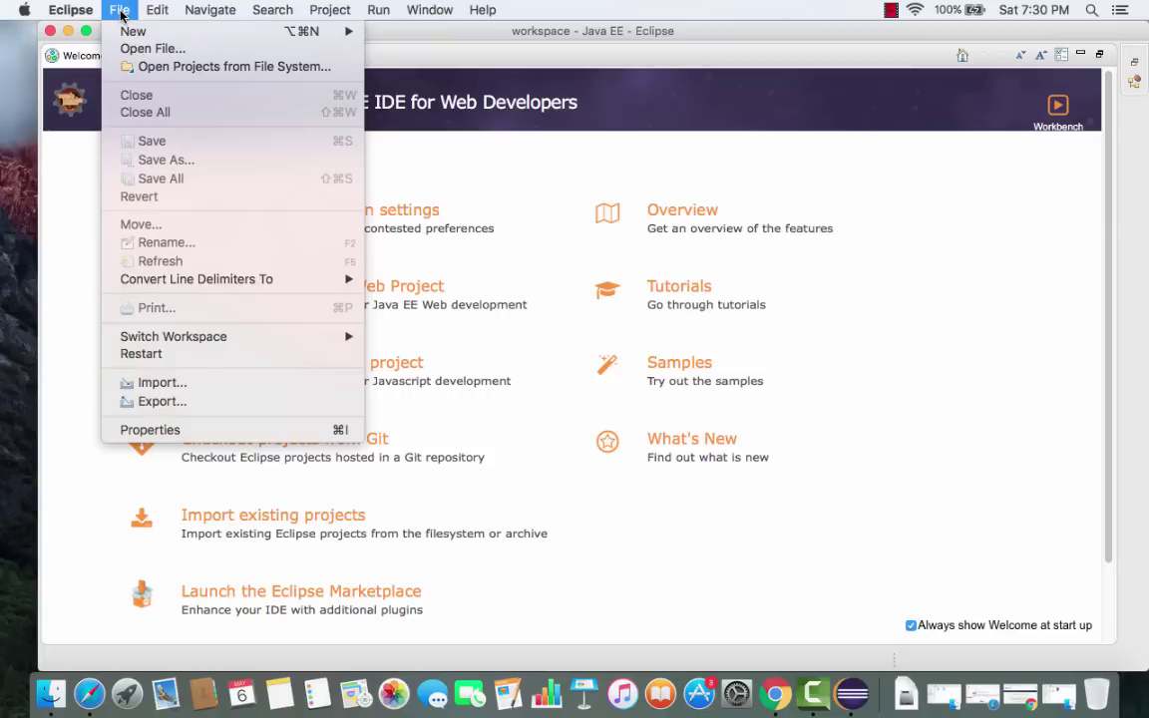
{"action": "mouse_move", "coordinate": [112, 30]}
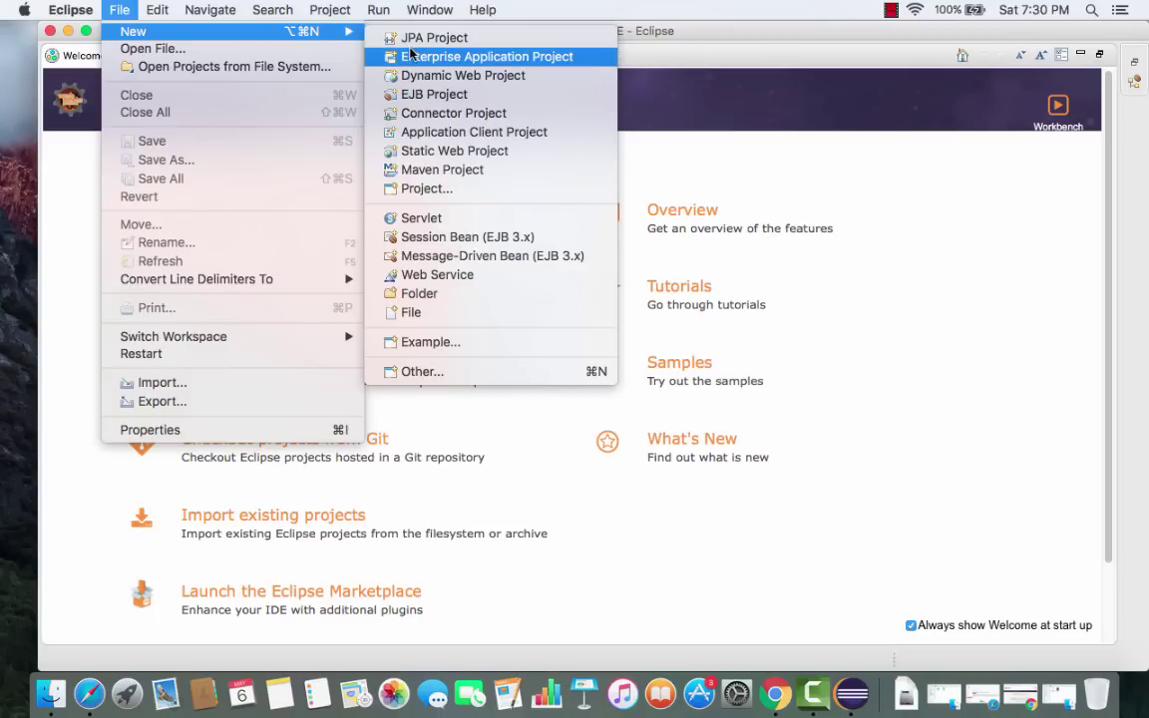
{"action": "left_click", "coordinate": [425, 191]}
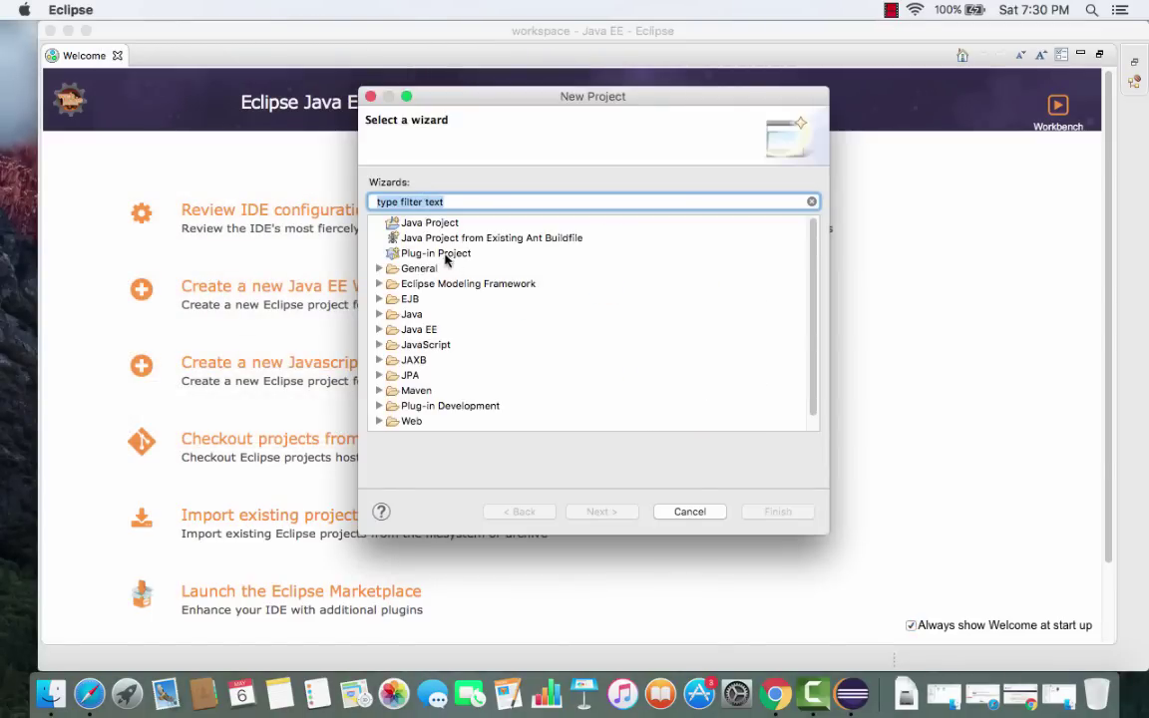
{"action": "left_click", "coordinate": [680, 512]}
Step: Start a new project with the Java Project wizard from the Java category and proceed to its project settings page
{"action": "left_click", "coordinate": [119, 12]}
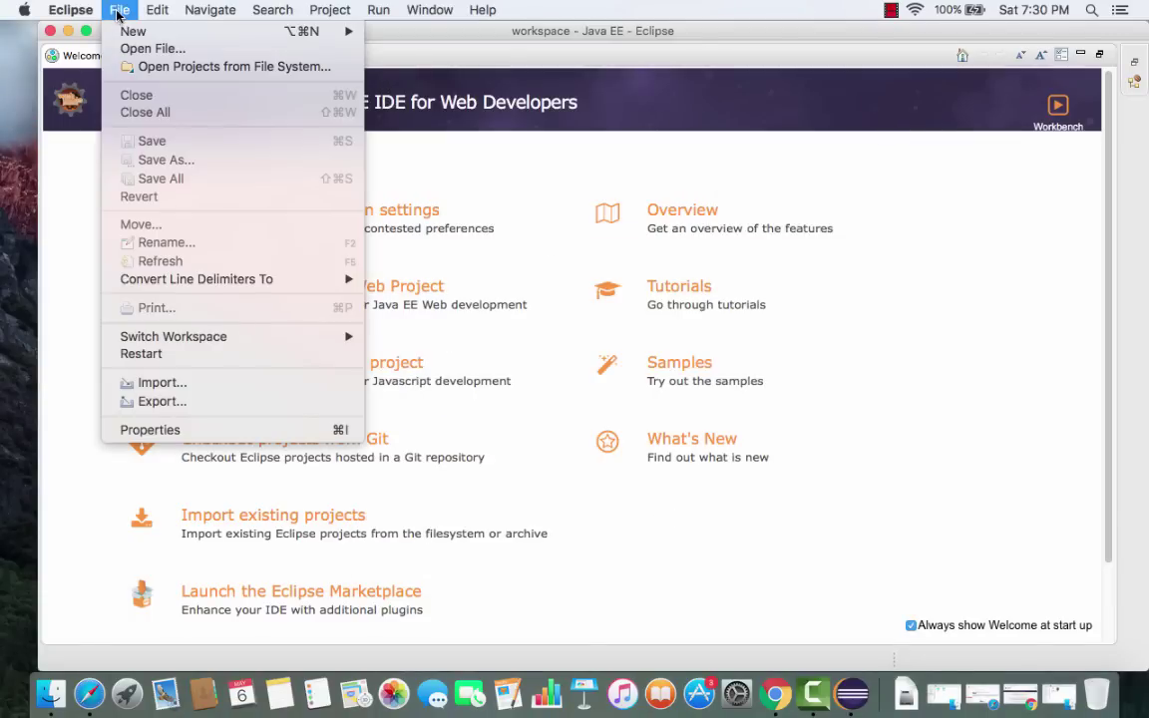
{"action": "mouse_move", "coordinate": [185, 31]}
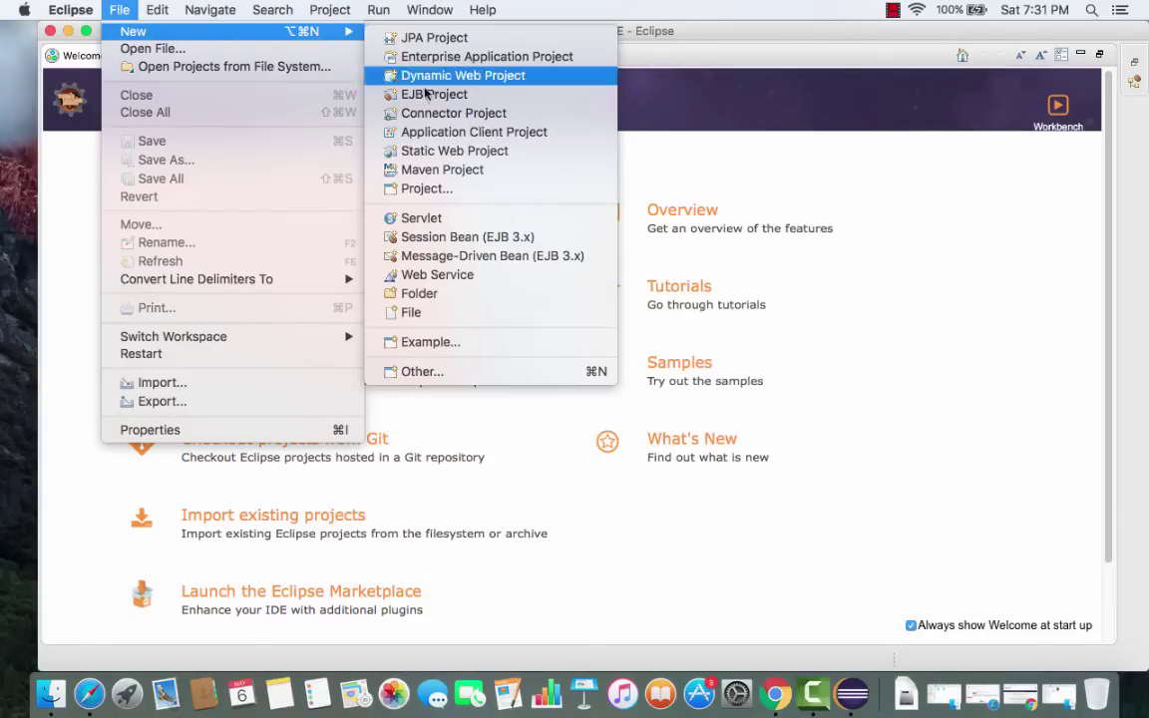
{"action": "left_click", "coordinate": [427, 198]}
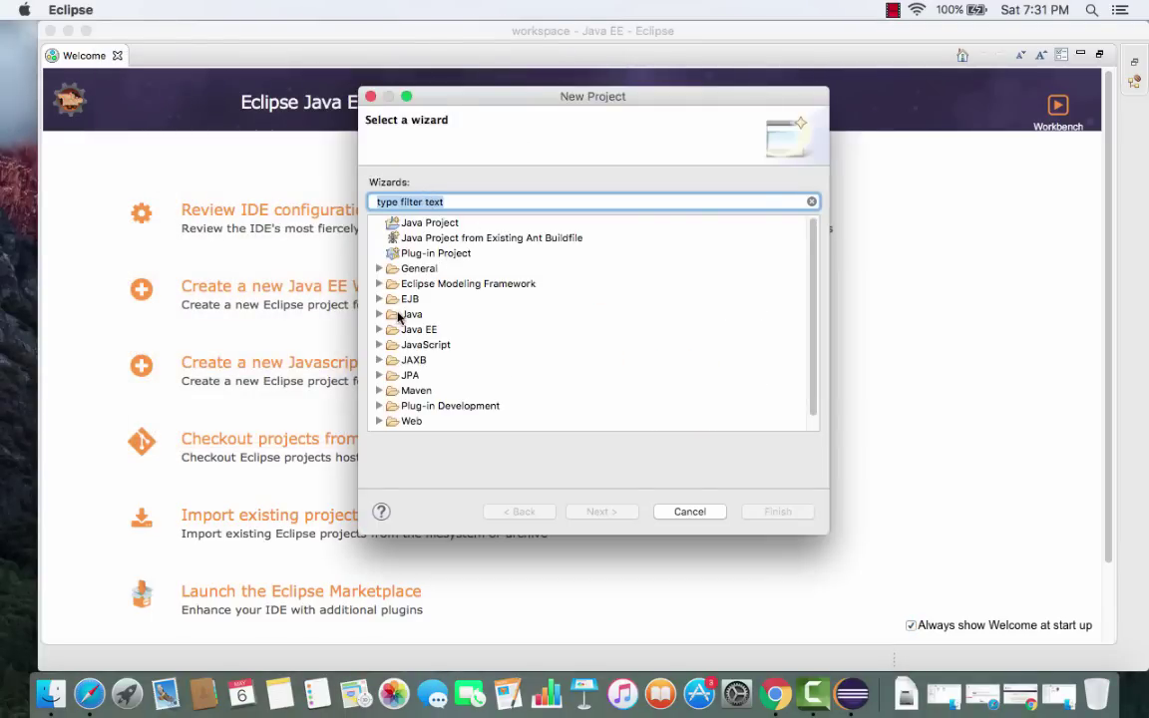
{"action": "left_click", "coordinate": [380, 315]}
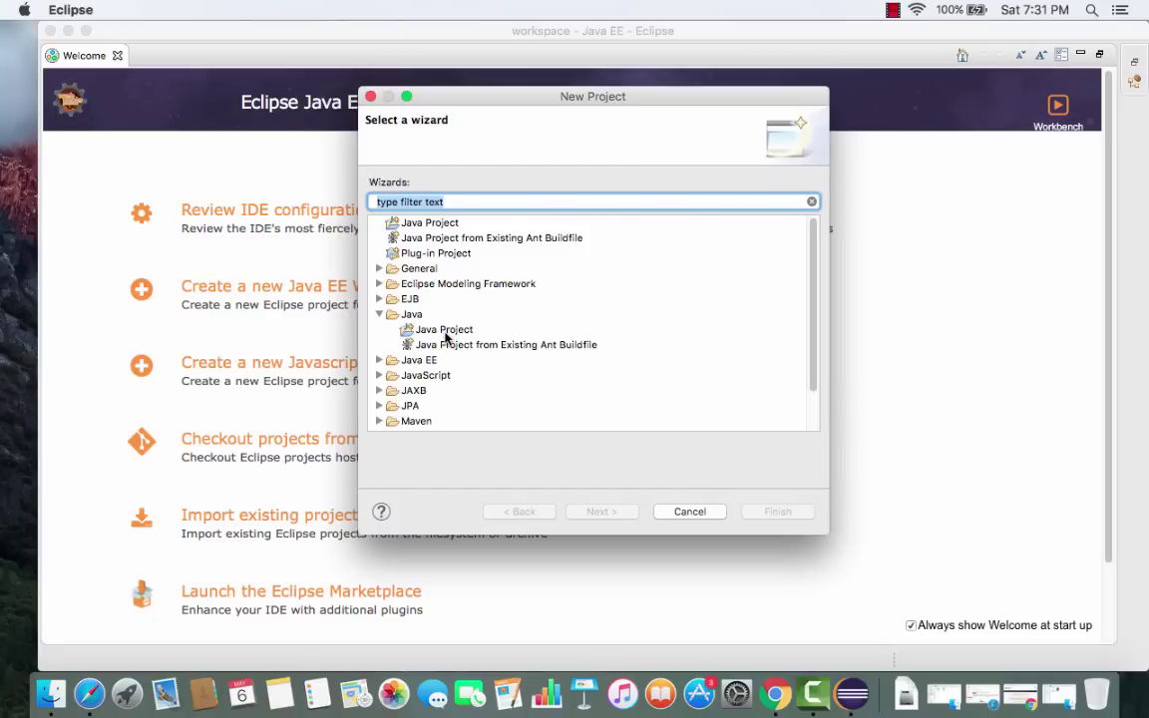
{"action": "left_click", "coordinate": [440, 332]}
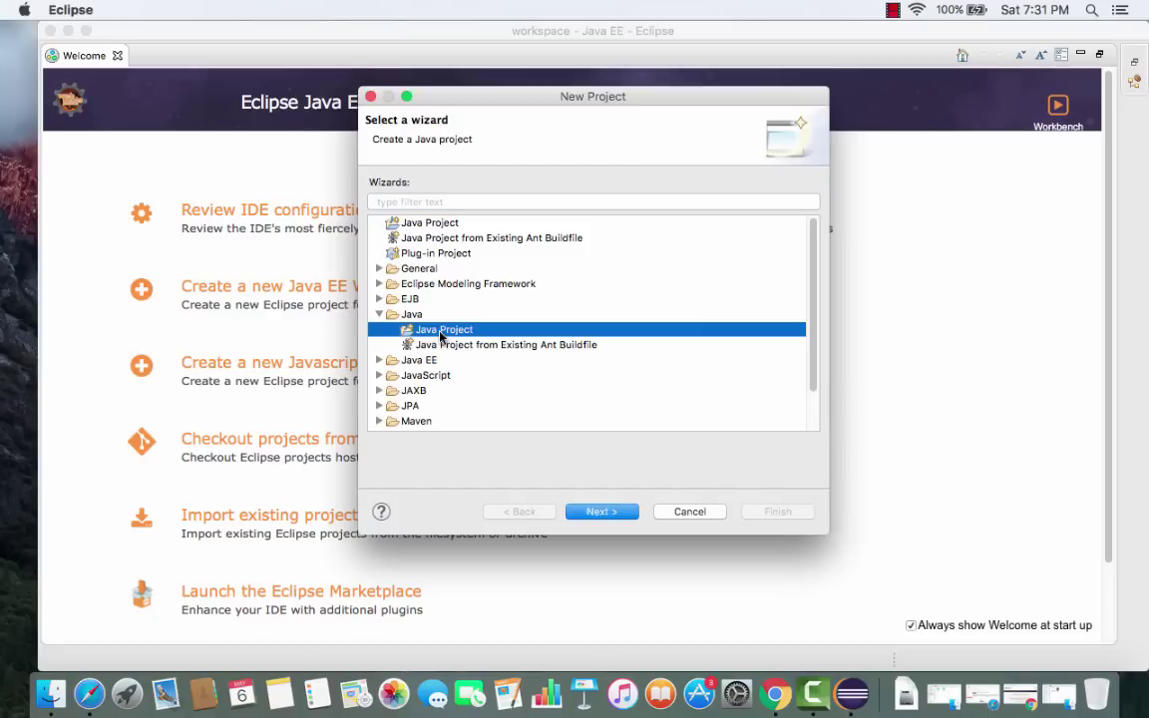
{"action": "left_click", "coordinate": [598, 511]}
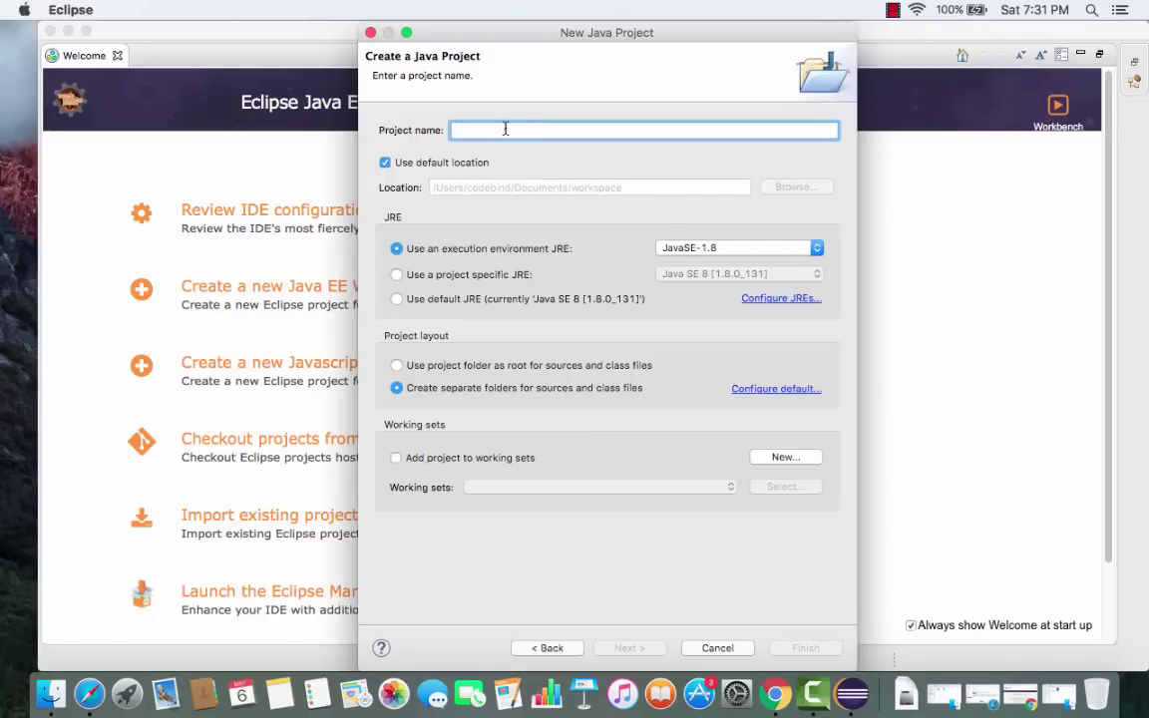
Step: Name the Java project HelloWorld and use the JavaSE-1.8 execution environment JRE
{"action": "type", "text": "H"}
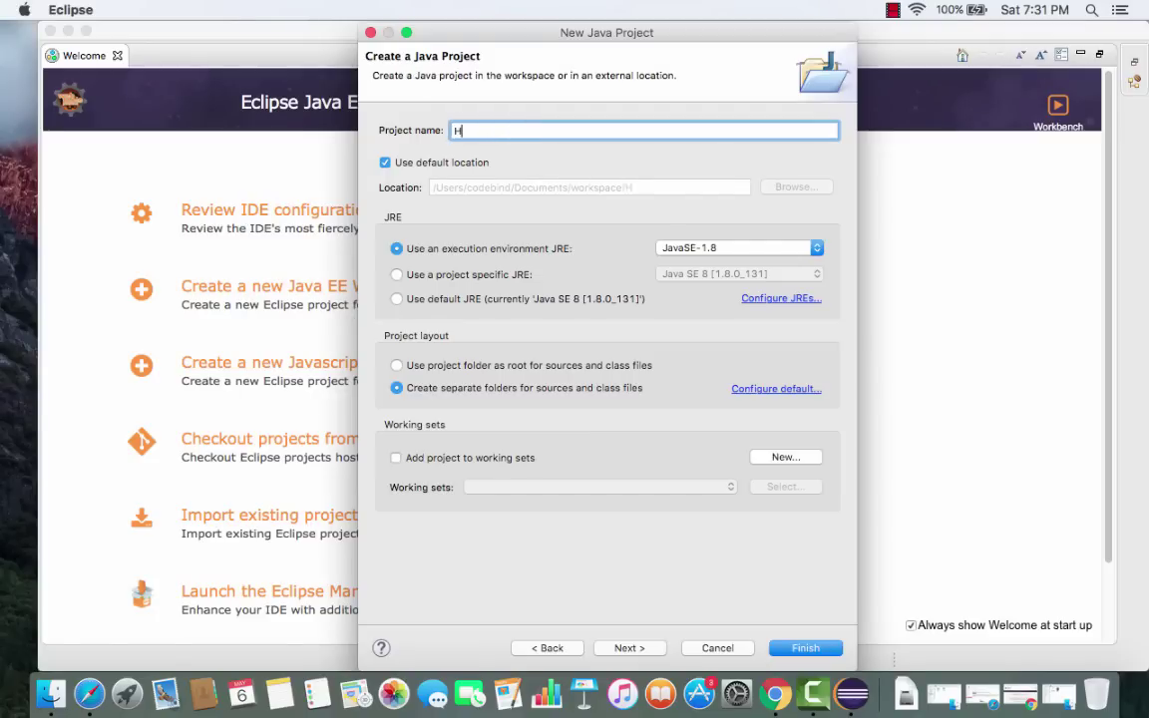
{"action": "type", "text": "elloWorld"}
{"action": "left_click", "coordinate": [718, 252]}
{"action": "left_click", "coordinate": [719, 249]}
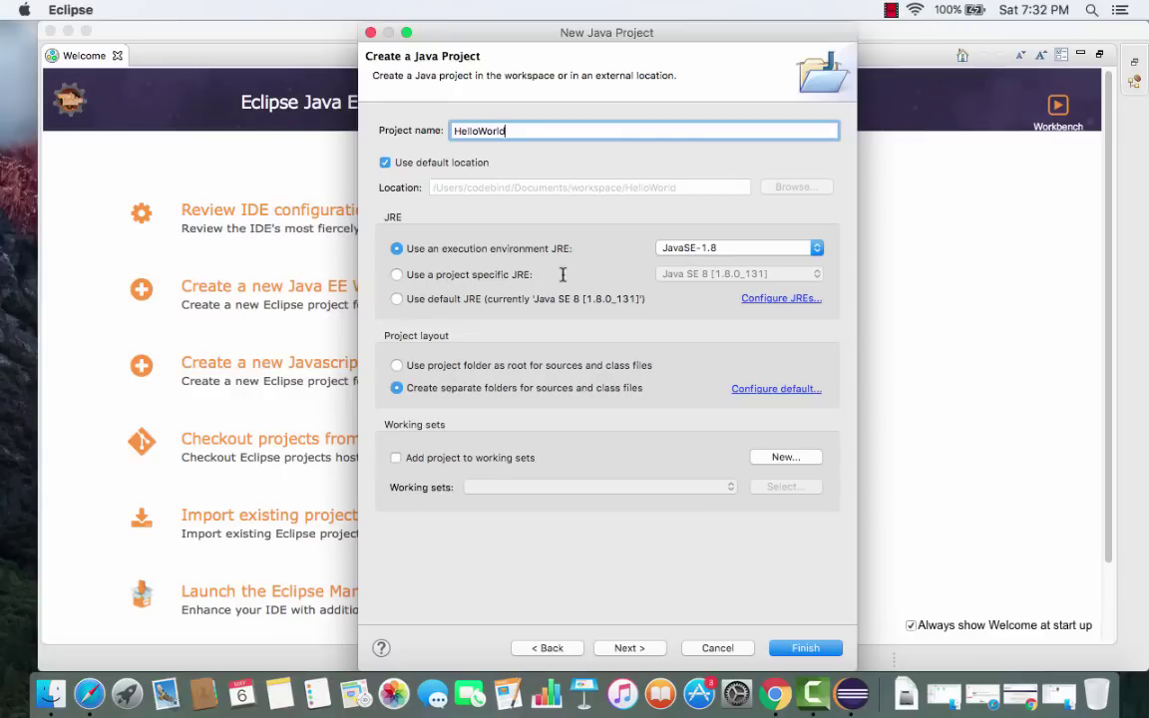
{"action": "left_click", "coordinate": [398, 274]}
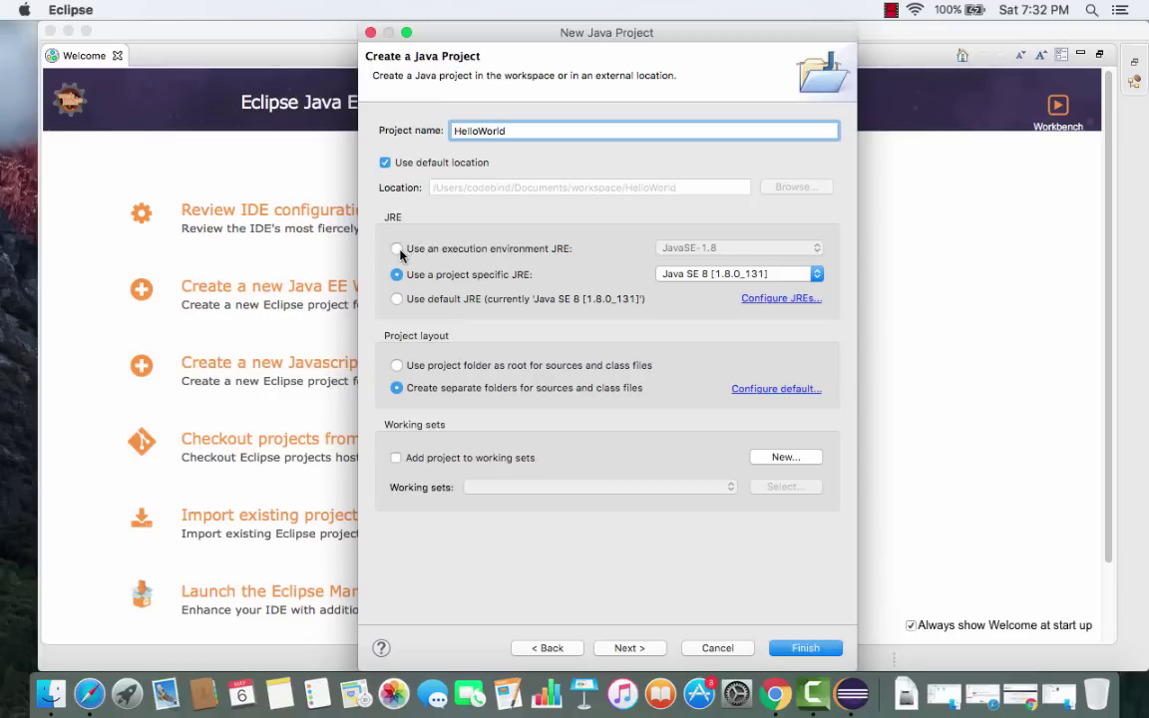
{"action": "left_click", "coordinate": [398, 250]}
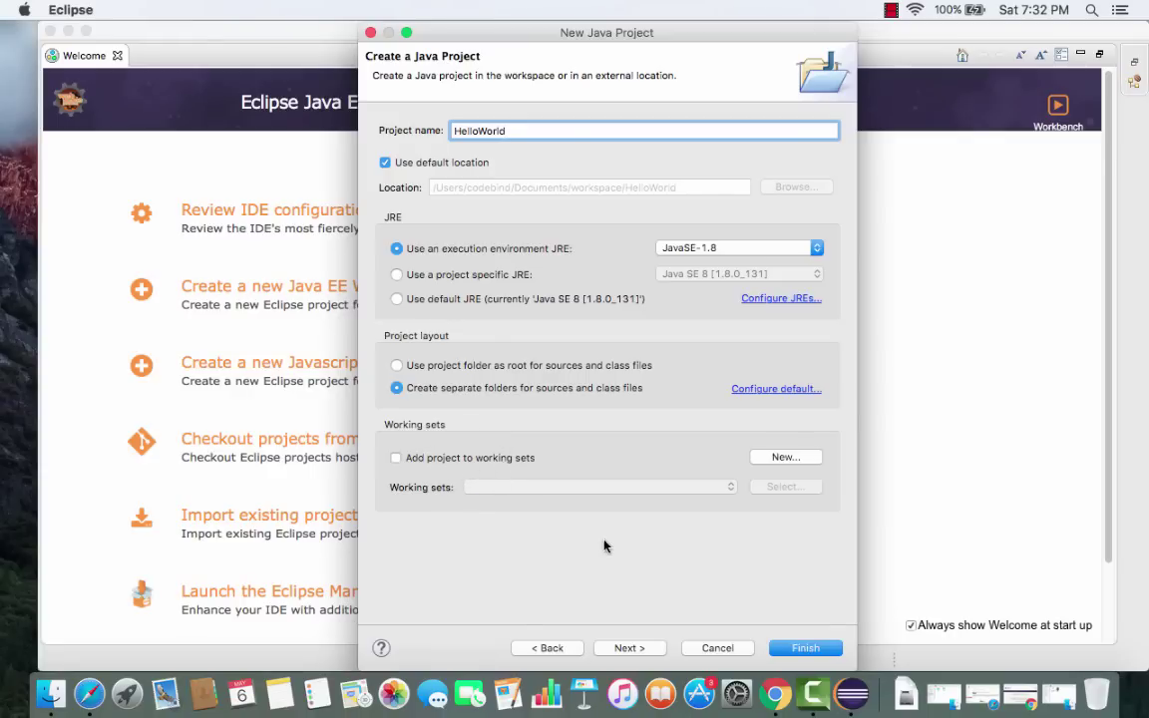
Step: Finish creating the project with its associated Java perspective opened, and minimize the Welcome page to reveal the workbench
{"action": "left_click", "coordinate": [804, 648]}
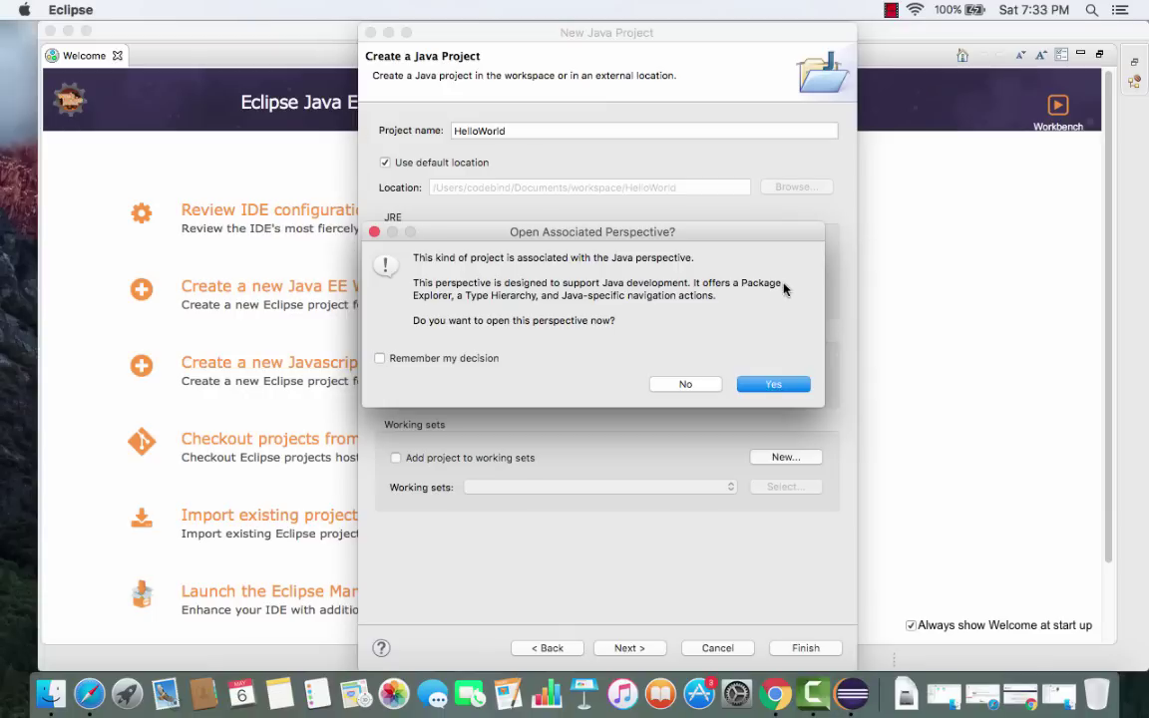
{"action": "left_click", "coordinate": [770, 387]}
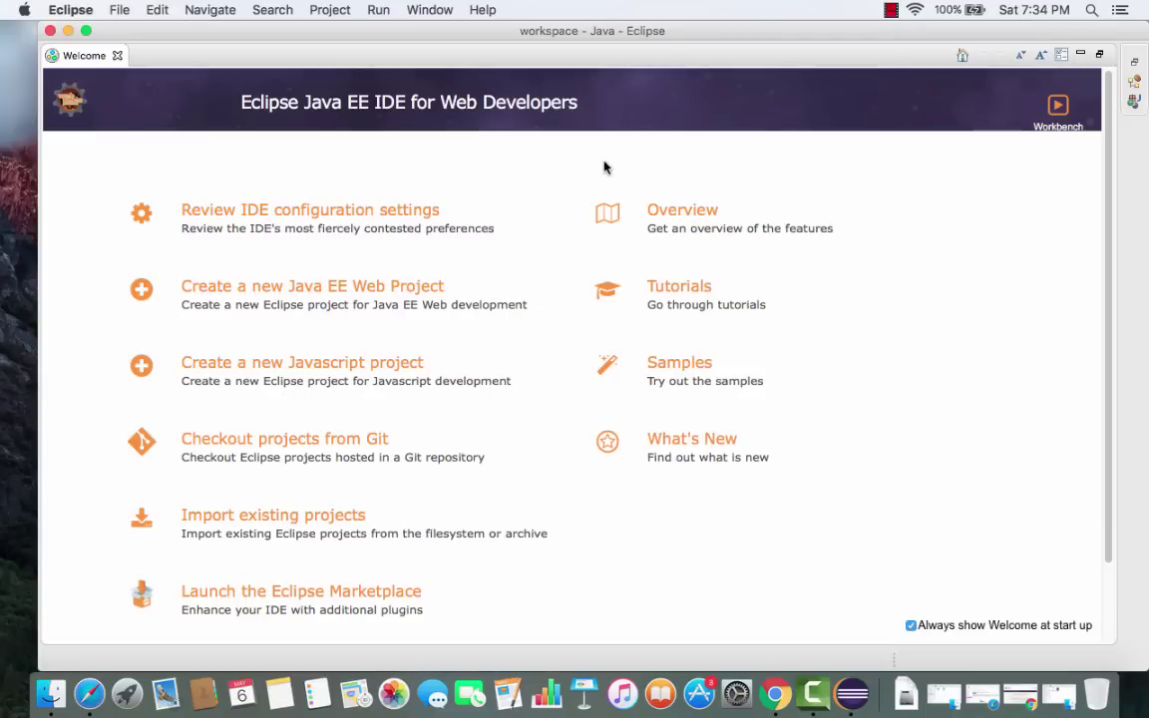
{"action": "left_click", "coordinate": [1082, 56]}
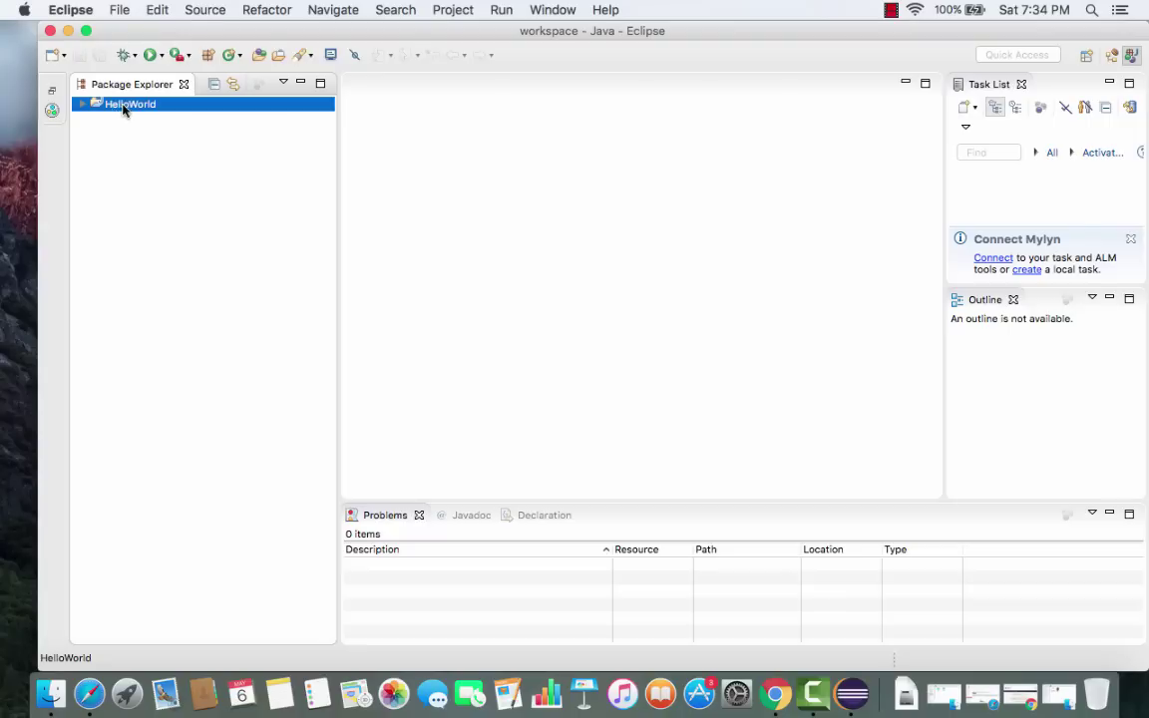
Step: Create a public class named Test with a public static void main method stub in the HelloWorld project's src folder
{"action": "left_click", "coordinate": [83, 106]}
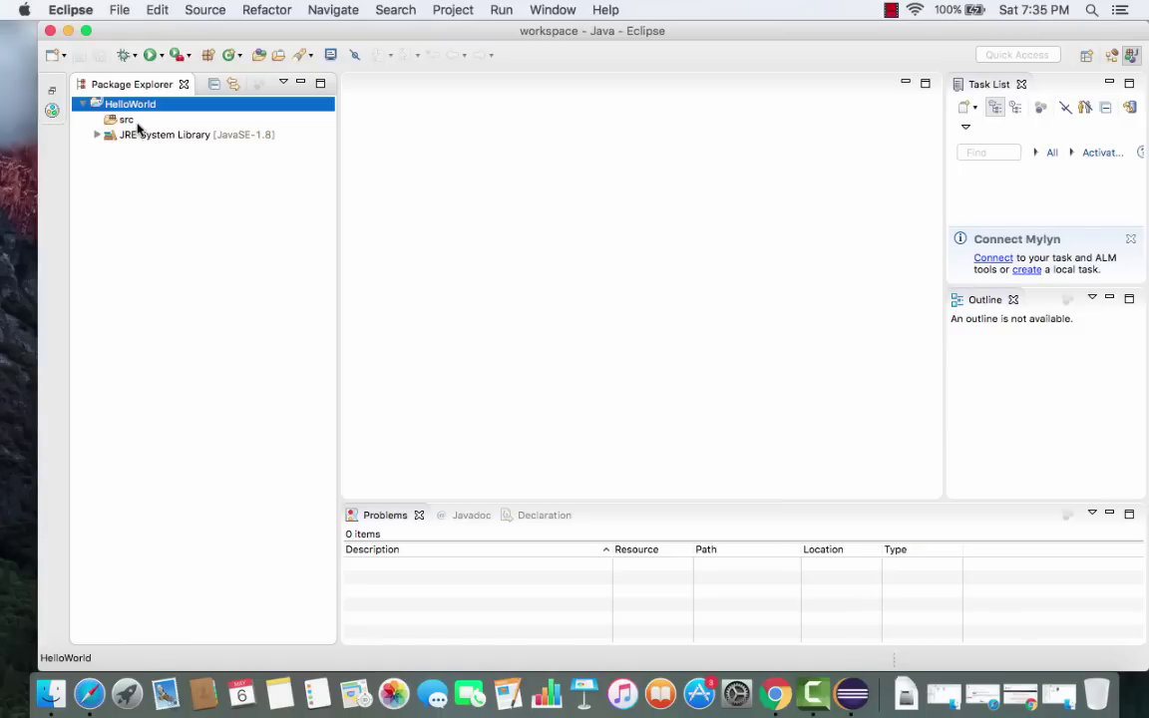
{"action": "left_click", "coordinate": [125, 121]}
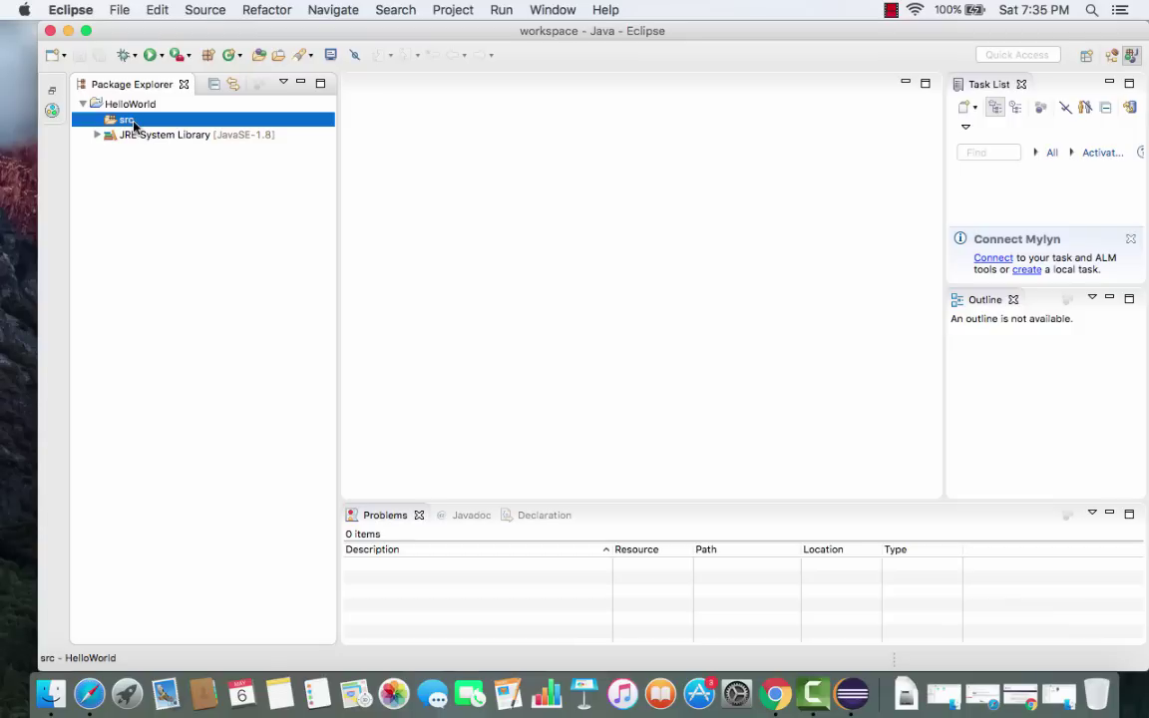
{"action": "right_click", "coordinate": [133, 125]}
{"action": "mouse_move", "coordinate": [213, 131]}
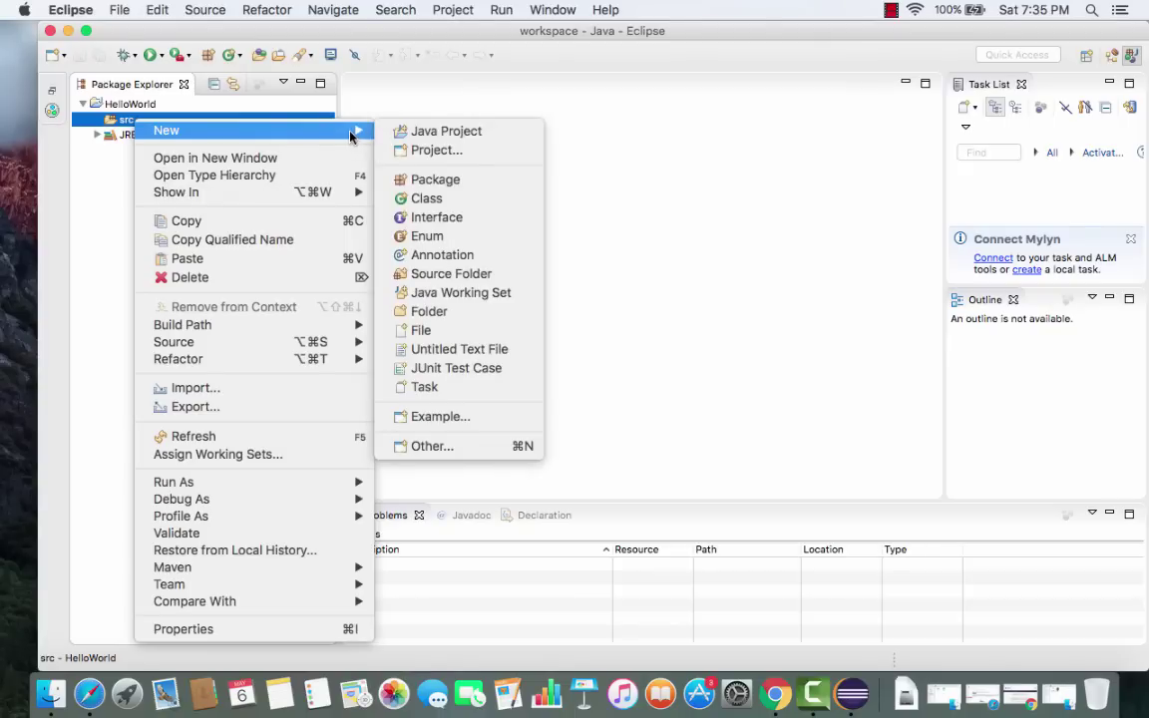
{"action": "left_click", "coordinate": [426, 199]}
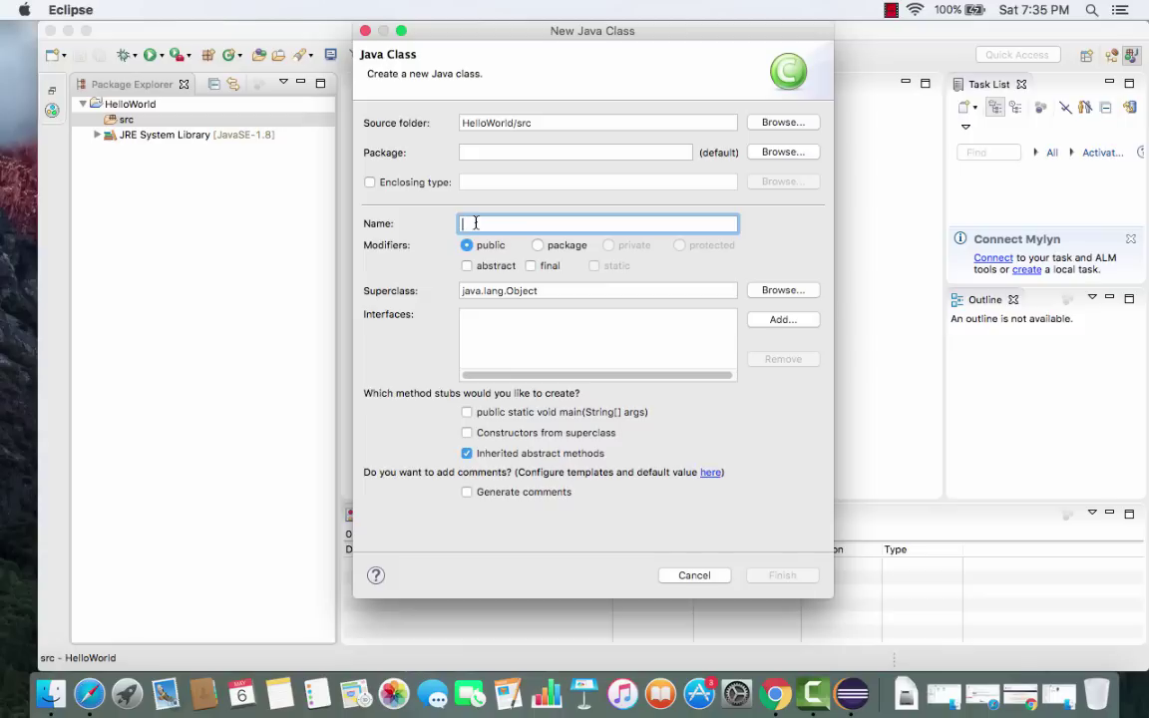
{"action": "type", "text": "Test"}
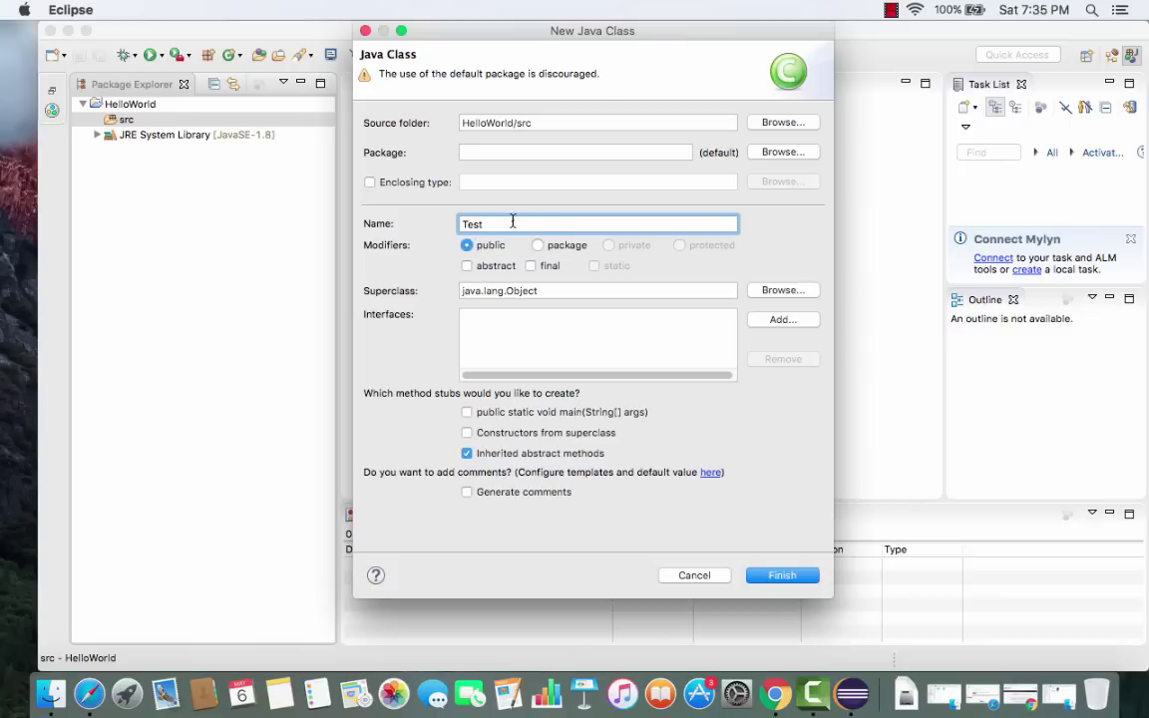
{"action": "left_click_drag", "start_coordinate": [512, 222], "coordinate": [466, 224]}
{"action": "left_click", "coordinate": [783, 576]}
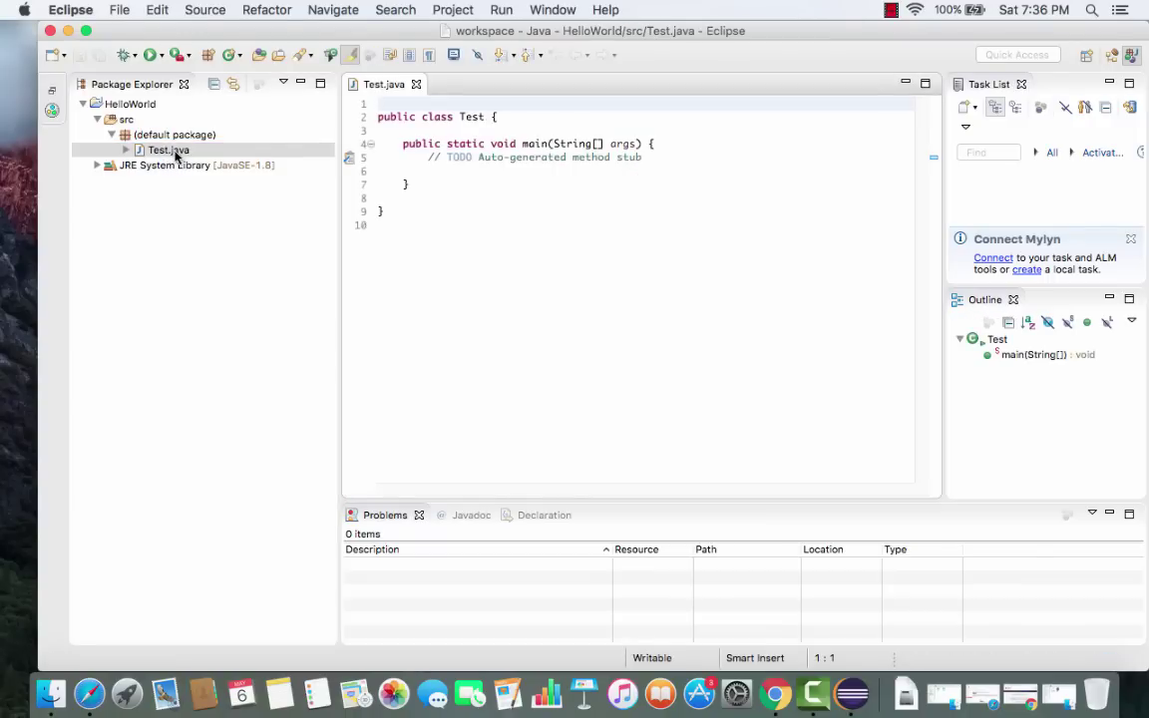
Step: Examine the generated code in Test.java: the class name, the main method and its TODO comment
{"action": "left_click_drag", "start_coordinate": [411, 185], "coordinate": [341, 138]}
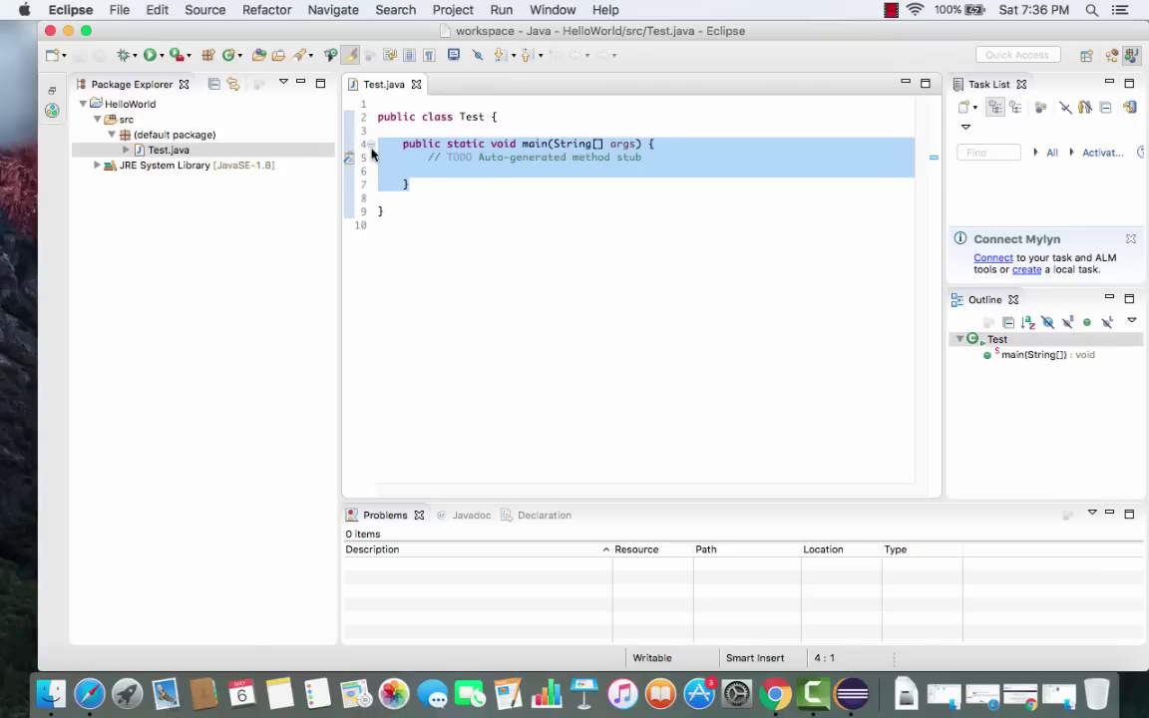
{"action": "left_click", "coordinate": [454, 160]}
{"action": "left_click_drag", "start_coordinate": [429, 158], "coordinate": [643, 157]}
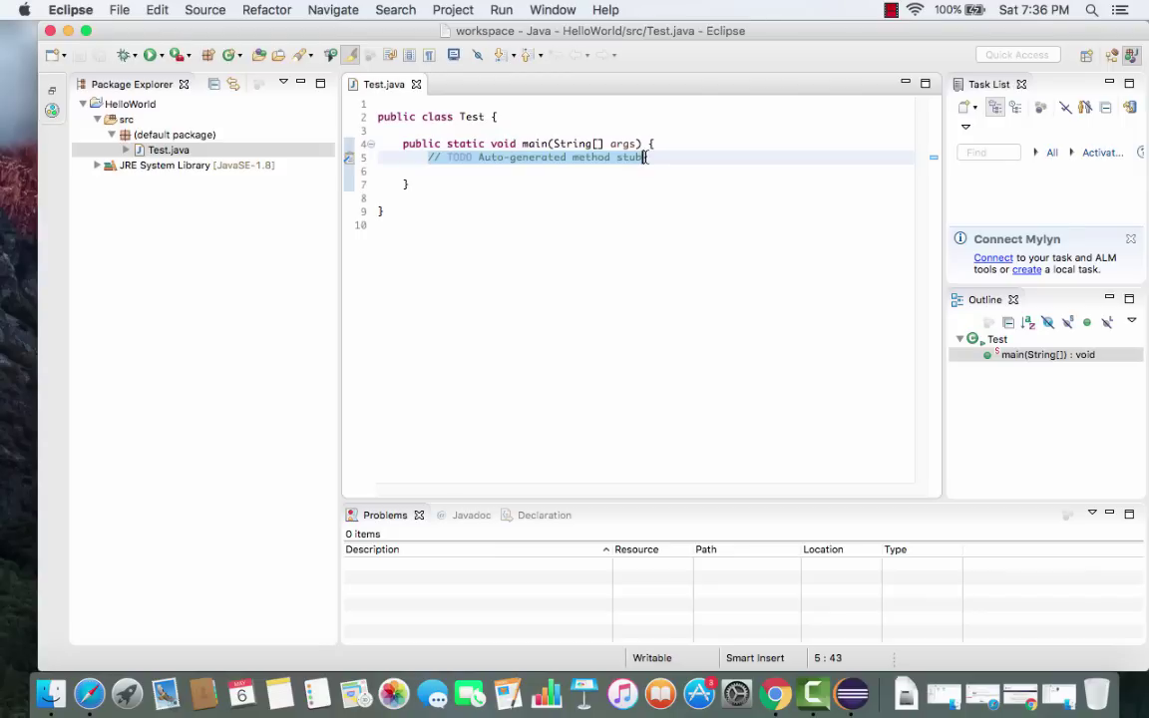
{"action": "double_click", "coordinate": [469, 117]}
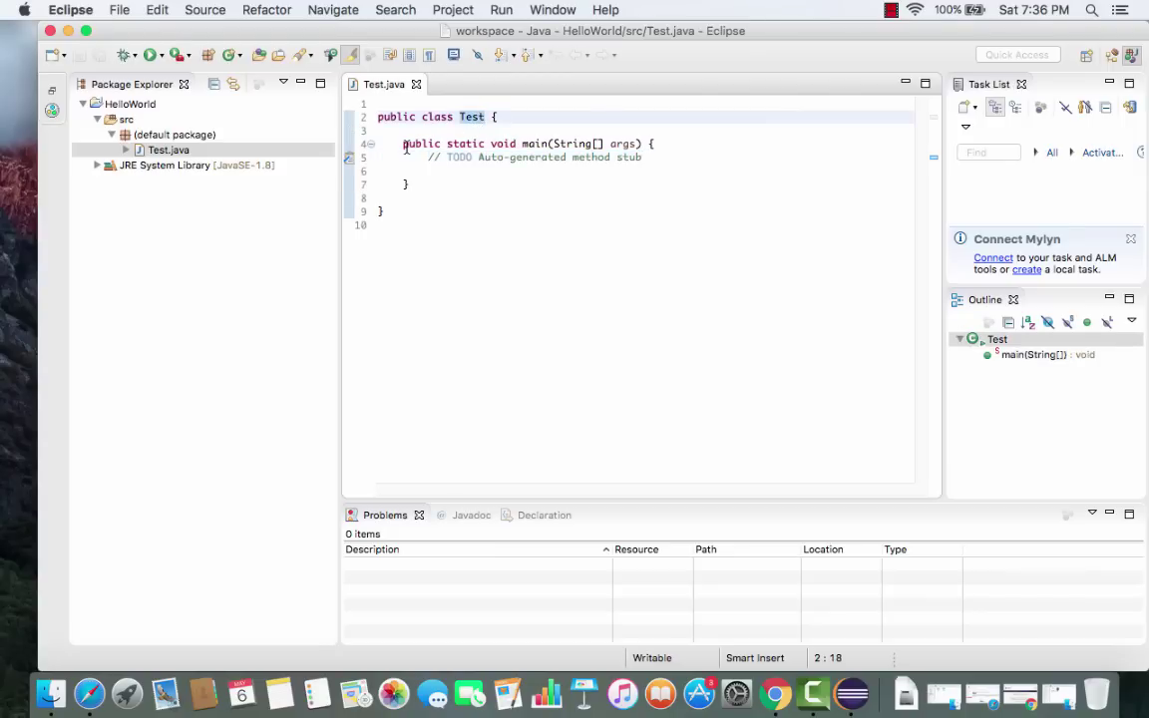
{"action": "left_click_drag", "start_coordinate": [402, 143], "coordinate": [410, 184]}
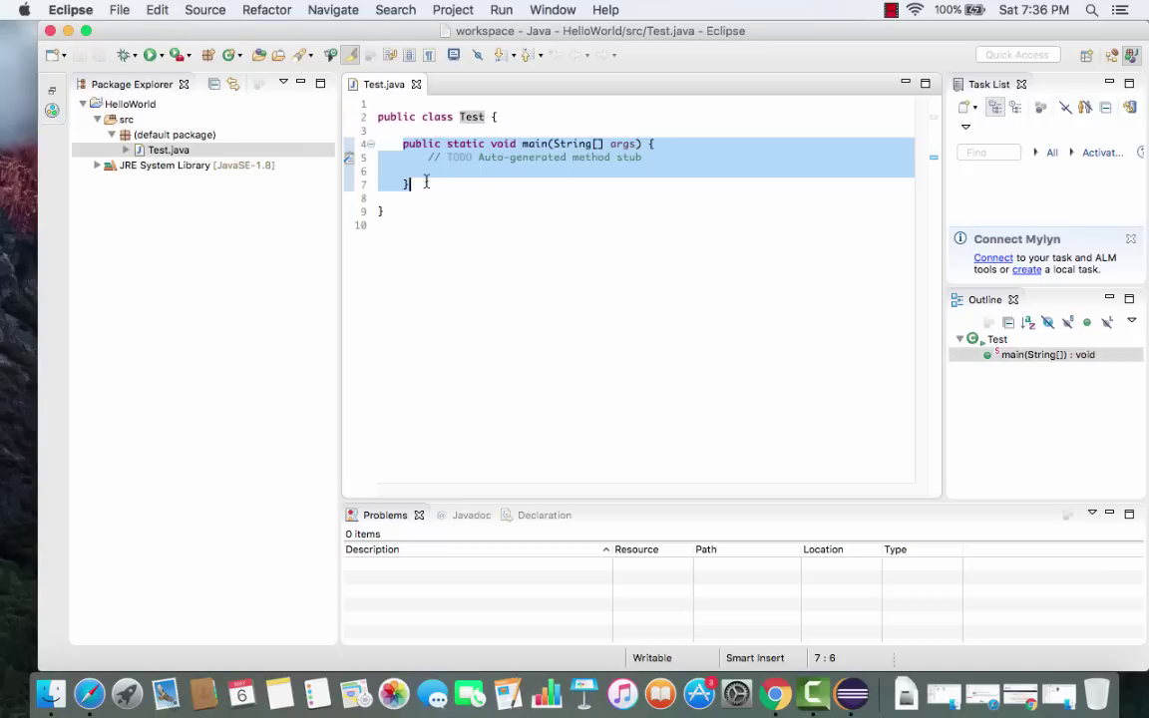
{"action": "left_click", "coordinate": [495, 164]}
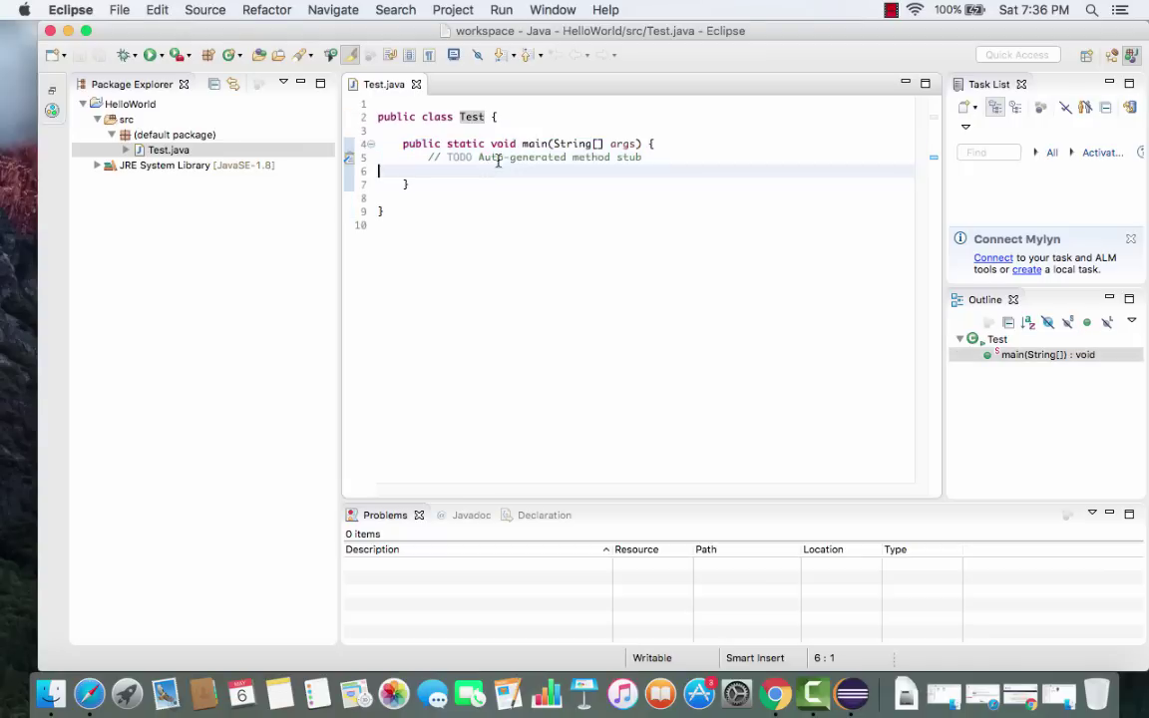
{"action": "left_click", "coordinate": [530, 143]}
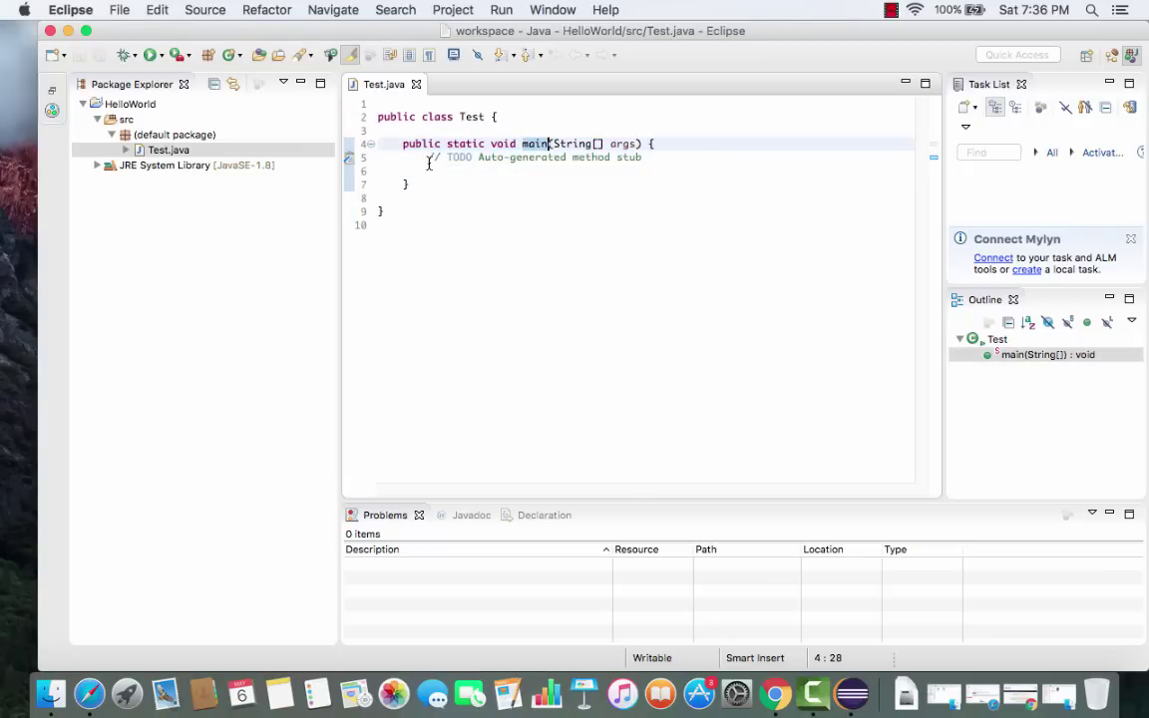
Step: Replace the auto-generated TODO comment in main with a blank line and an empty System.out.println(); statement
{"action": "left_click_drag", "start_coordinate": [428, 158], "coordinate": [651, 159]}
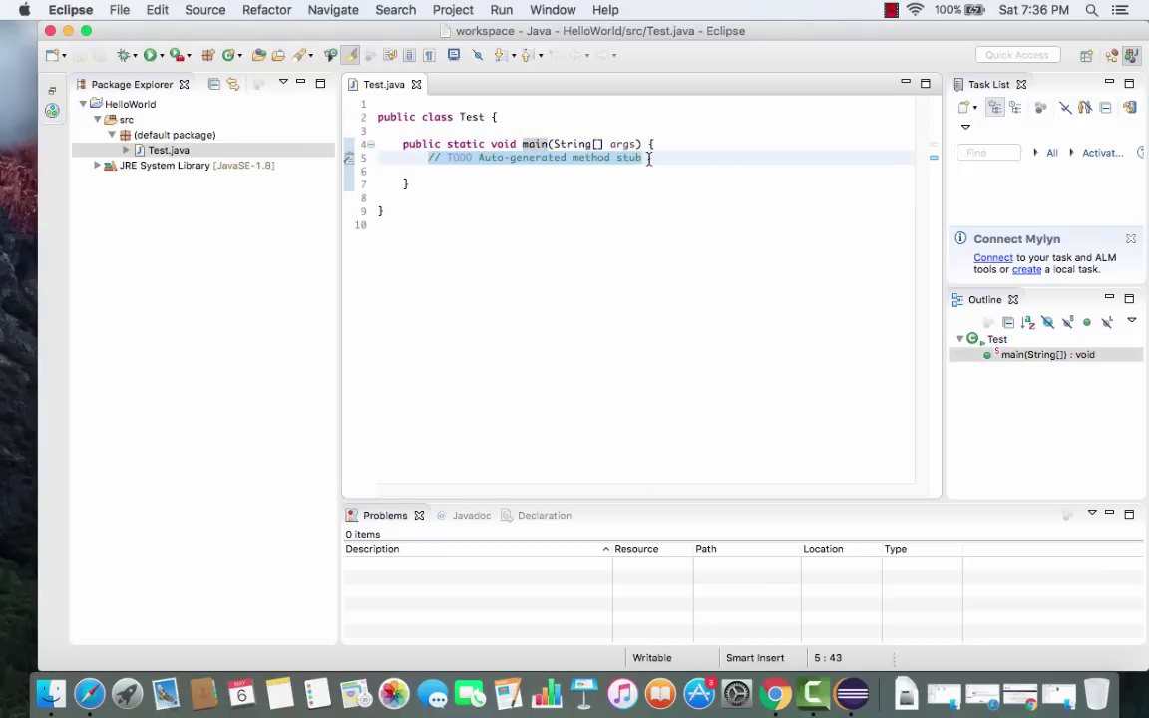
{"action": "key", "text": "BackSpace"}
{"action": "key", "text": "Return"}
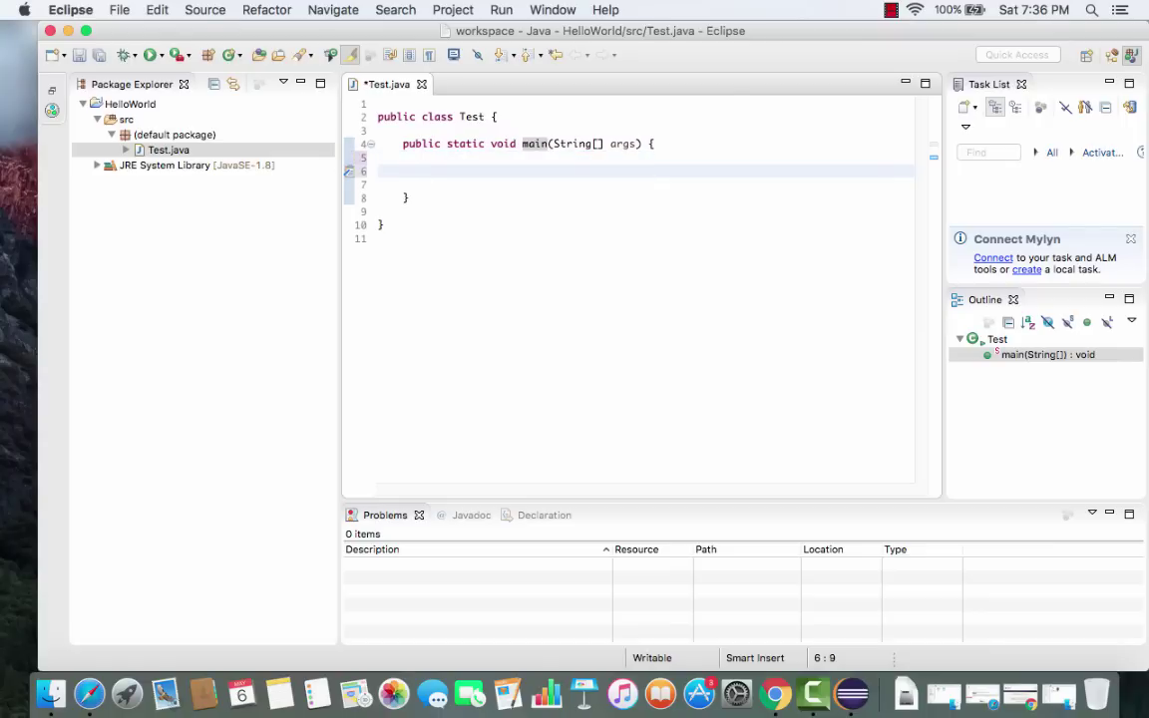
{"action": "type", "text": "System."}
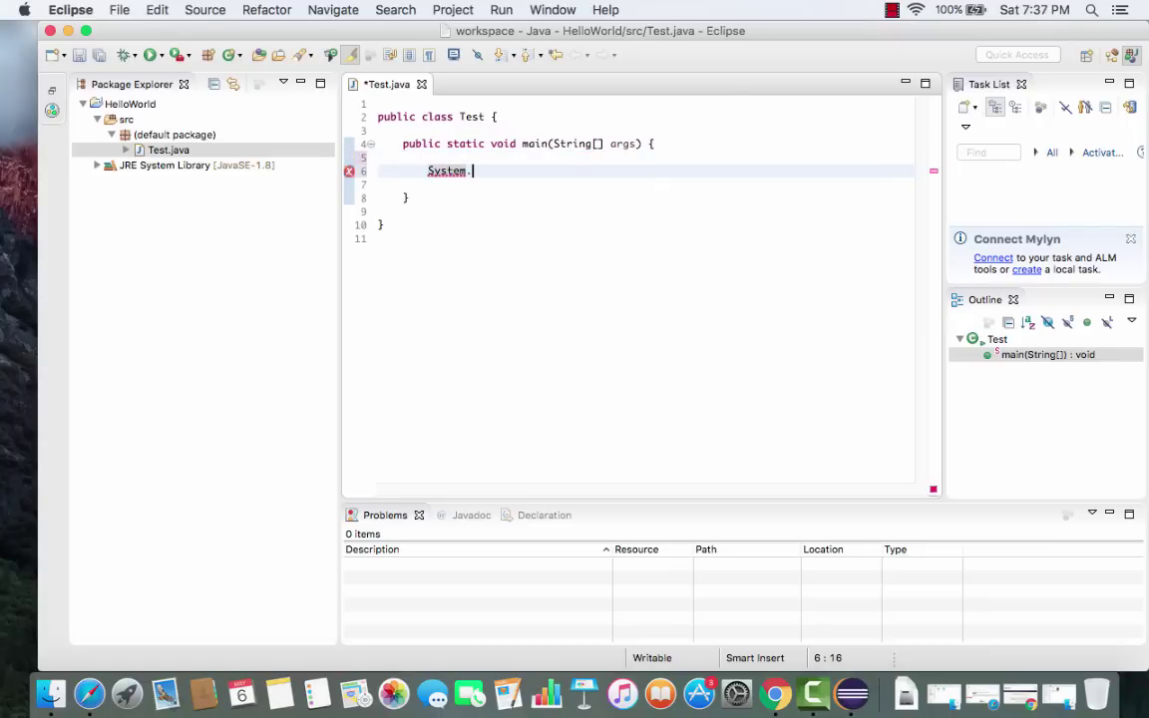
{"action": "type", "text": "out"}
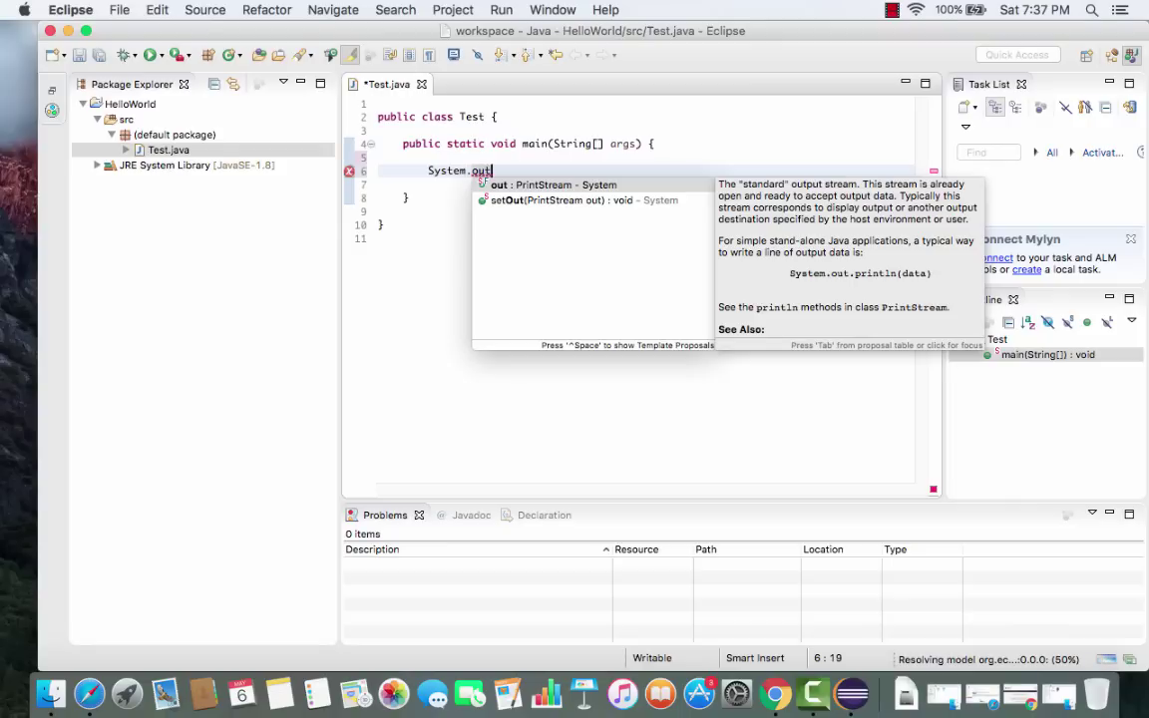
{"action": "type", "text": "."}
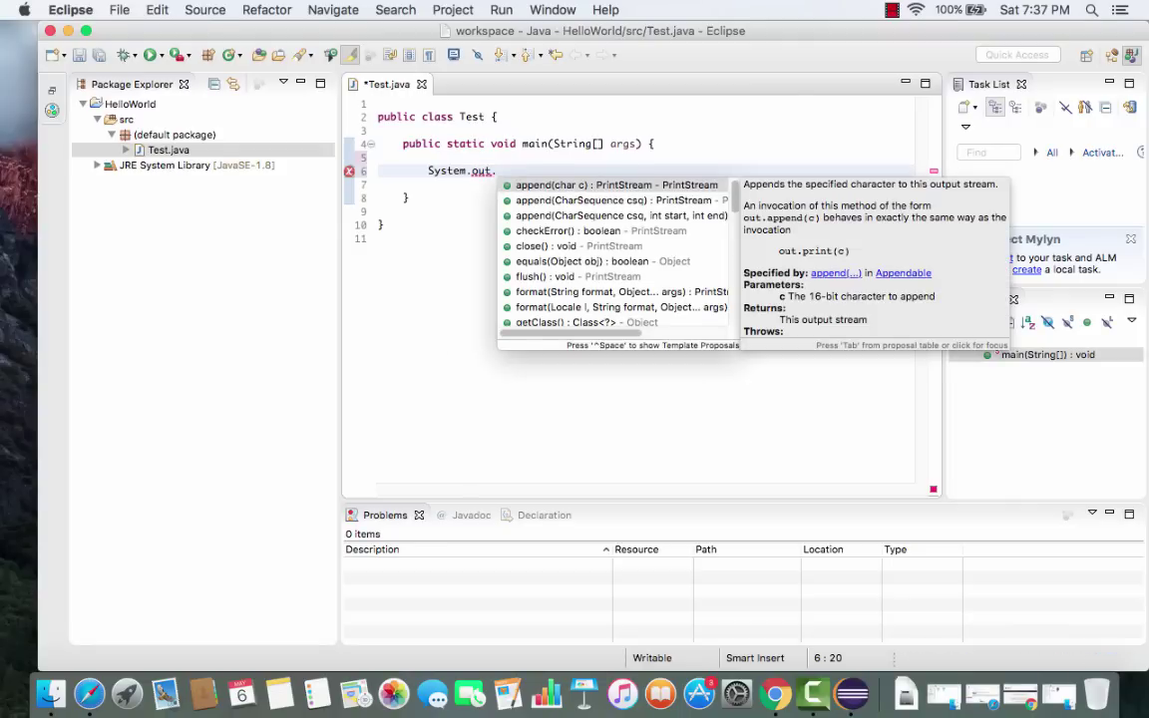
{"action": "type", "text": "print"}
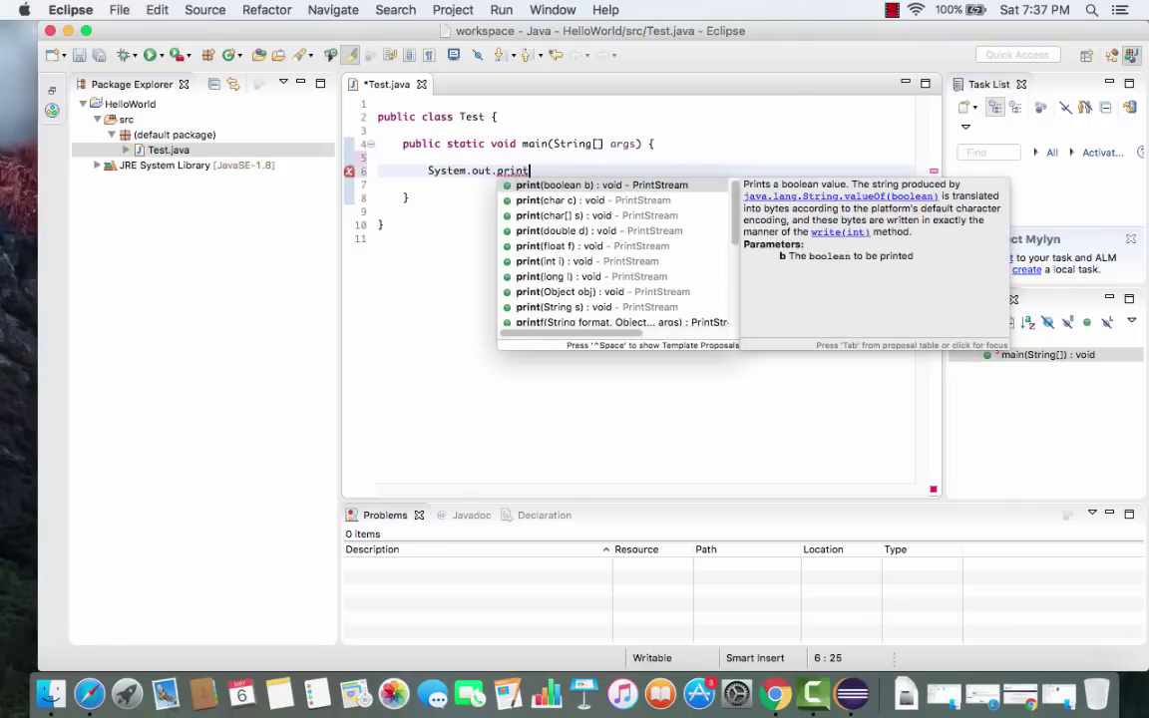
{"action": "type", "text": "ln"}
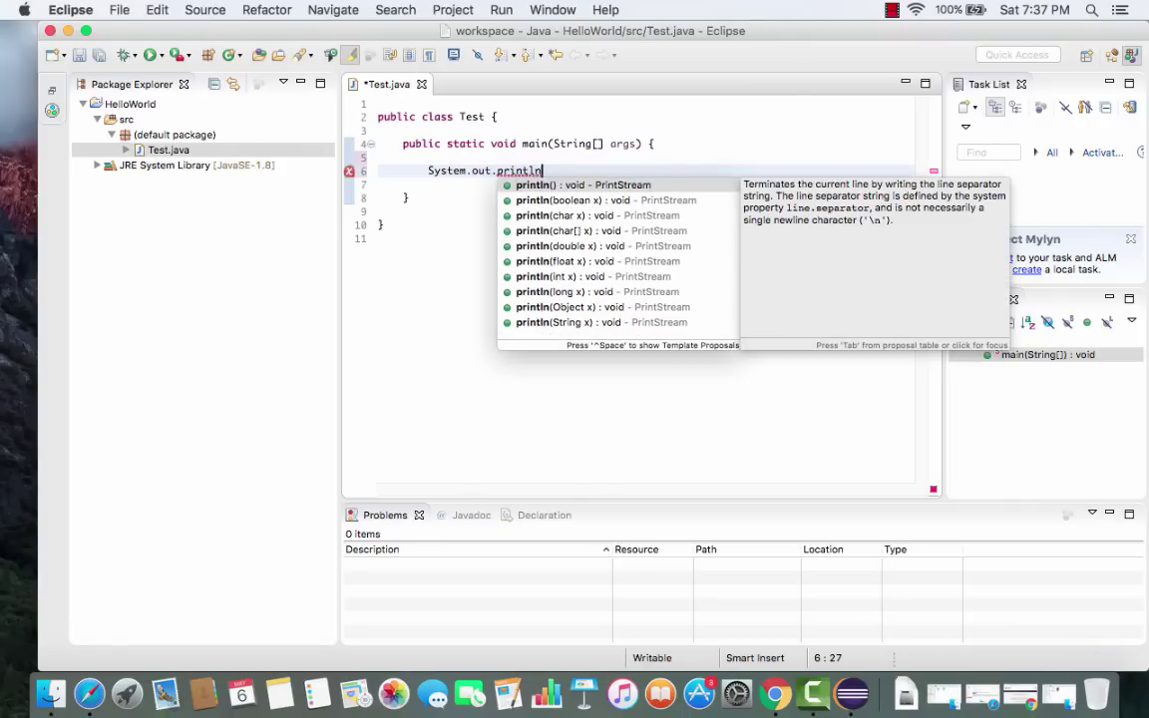
{"action": "key", "text": "Return"}
{"action": "type", "text": ";"}
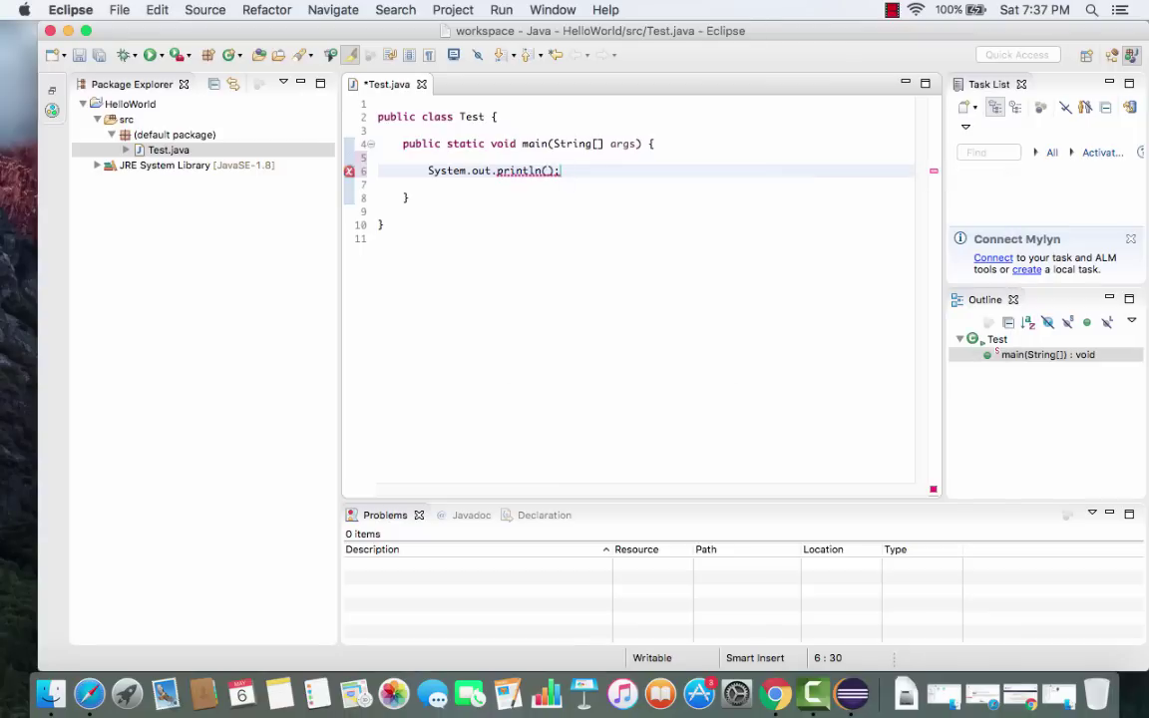
Step: Add the string "Hello World" as the argument of the println statement and review the completed line
{"action": "left_click", "coordinate": [556, 170]}
{"action": "type", "text": "\"\""}
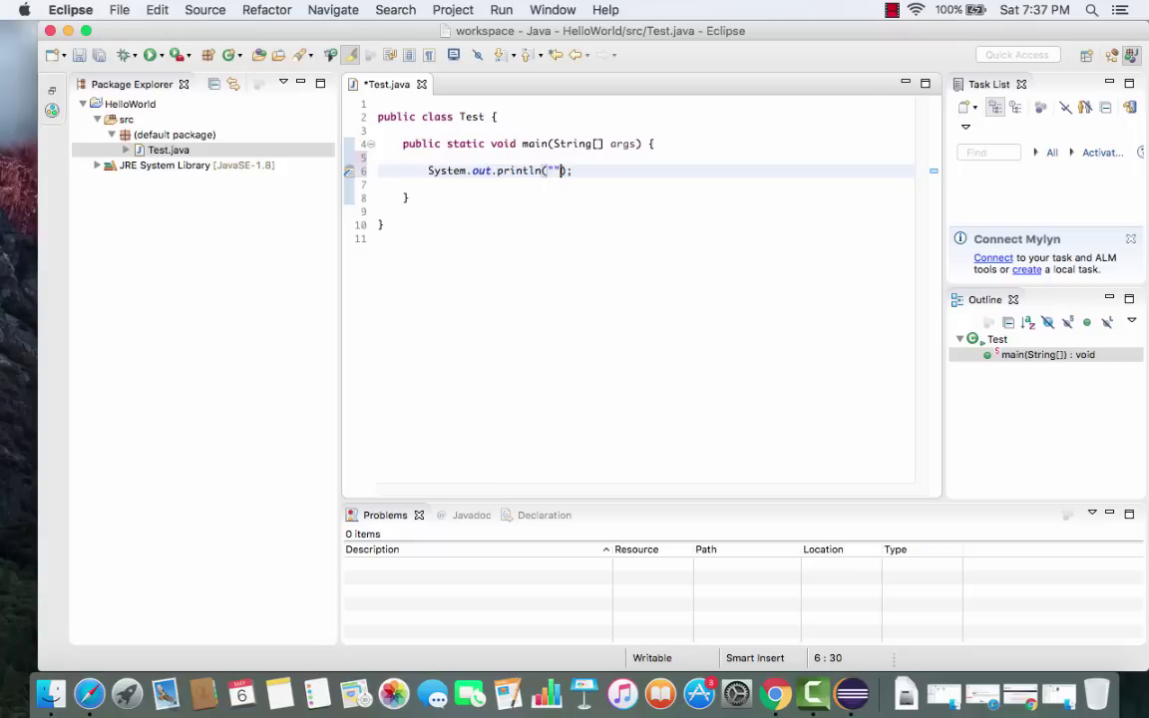
{"action": "left_click", "coordinate": [554, 170]}
{"action": "type", "text": "Hello World"}
{"action": "left_click", "coordinate": [428, 170]}
{"action": "left_click_drag", "start_coordinate": [428, 170], "coordinate": [677, 171]}
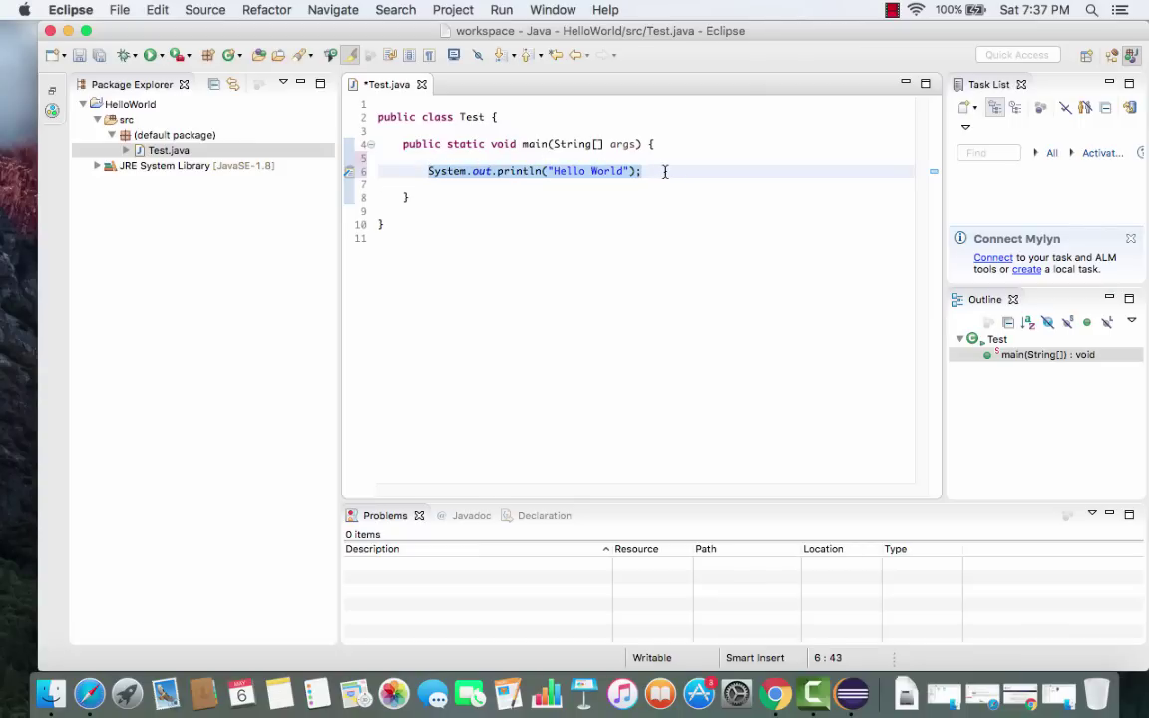
{"action": "left_click", "coordinate": [560, 171]}
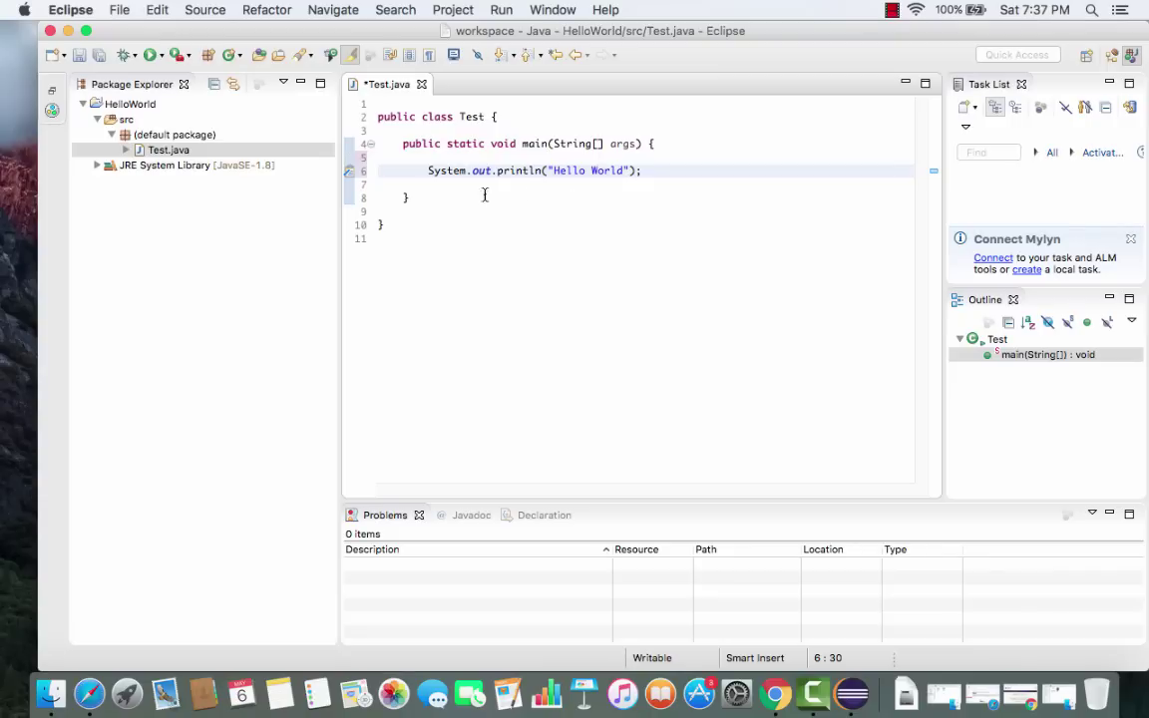
Step: Run Test.java as a Java Application, saving the file at launch, and check its console output
{"action": "right_click", "coordinate": [167, 155]}
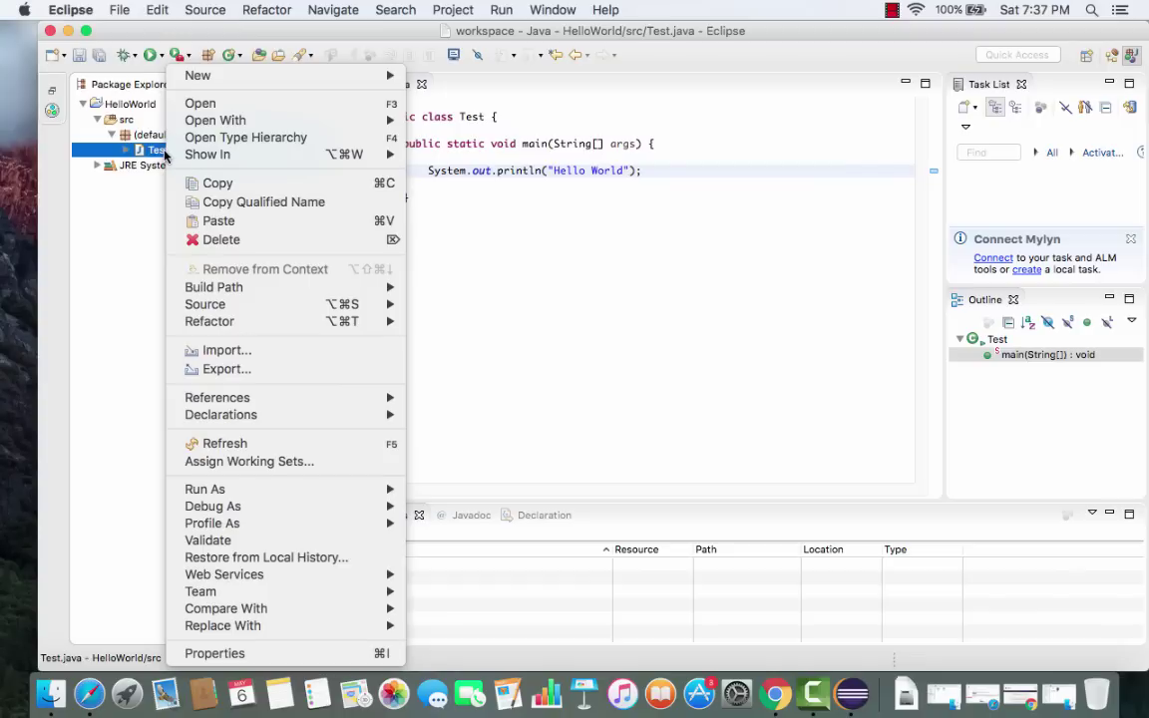
{"action": "left_click", "coordinate": [417, 180]}
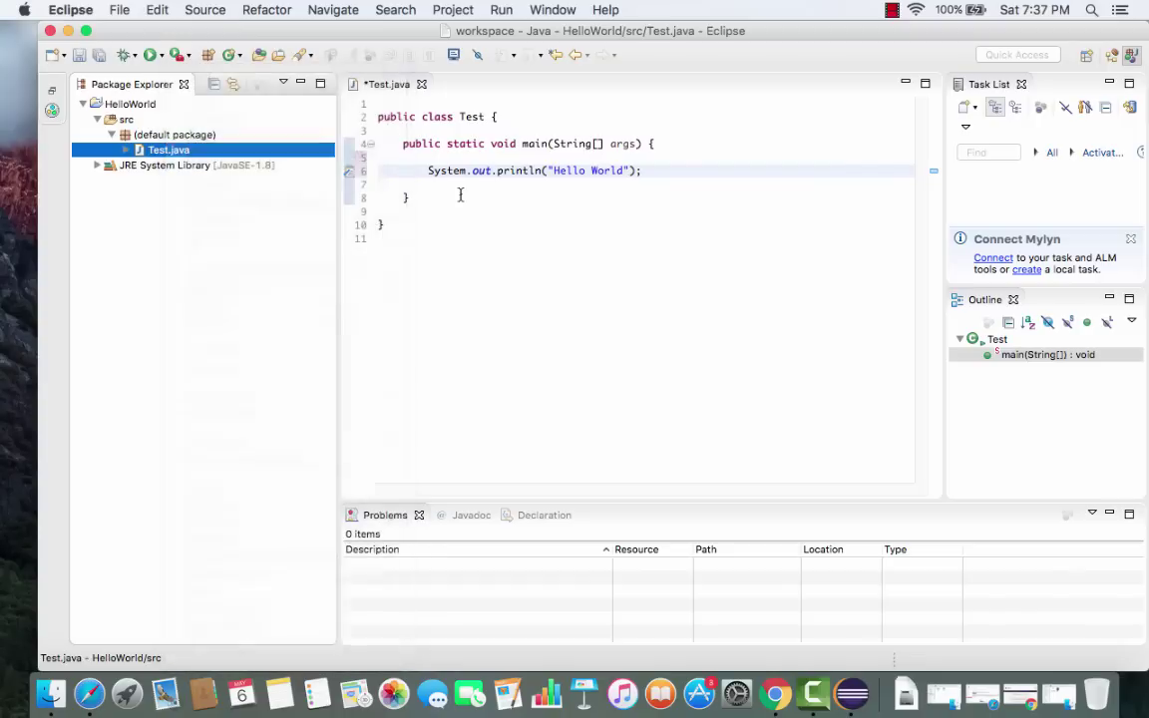
{"action": "right_click", "coordinate": [166, 157]}
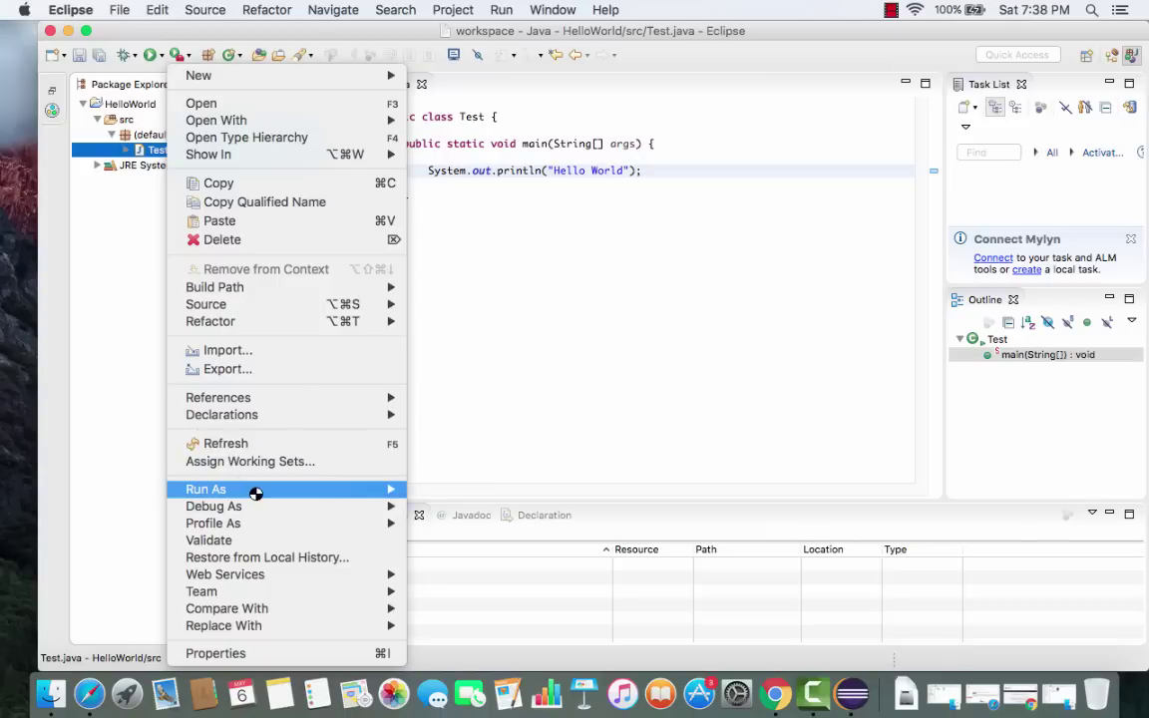
{"action": "mouse_move", "coordinate": [257, 493]}
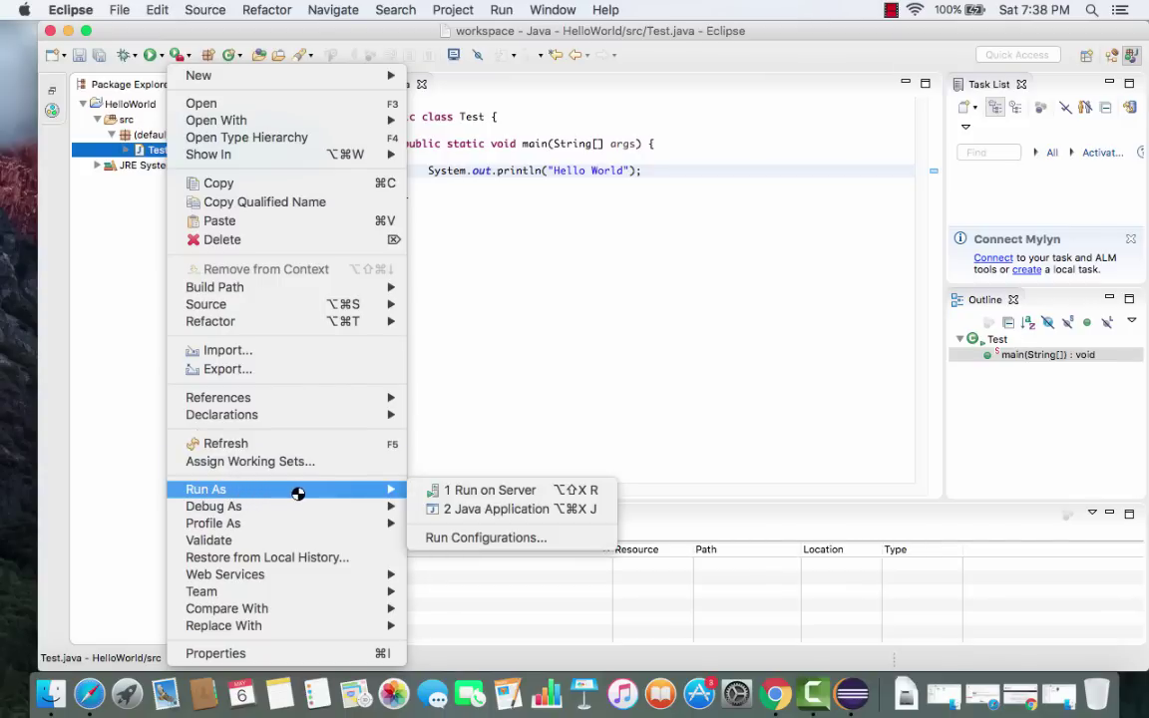
{"action": "left_click", "coordinate": [480, 512]}
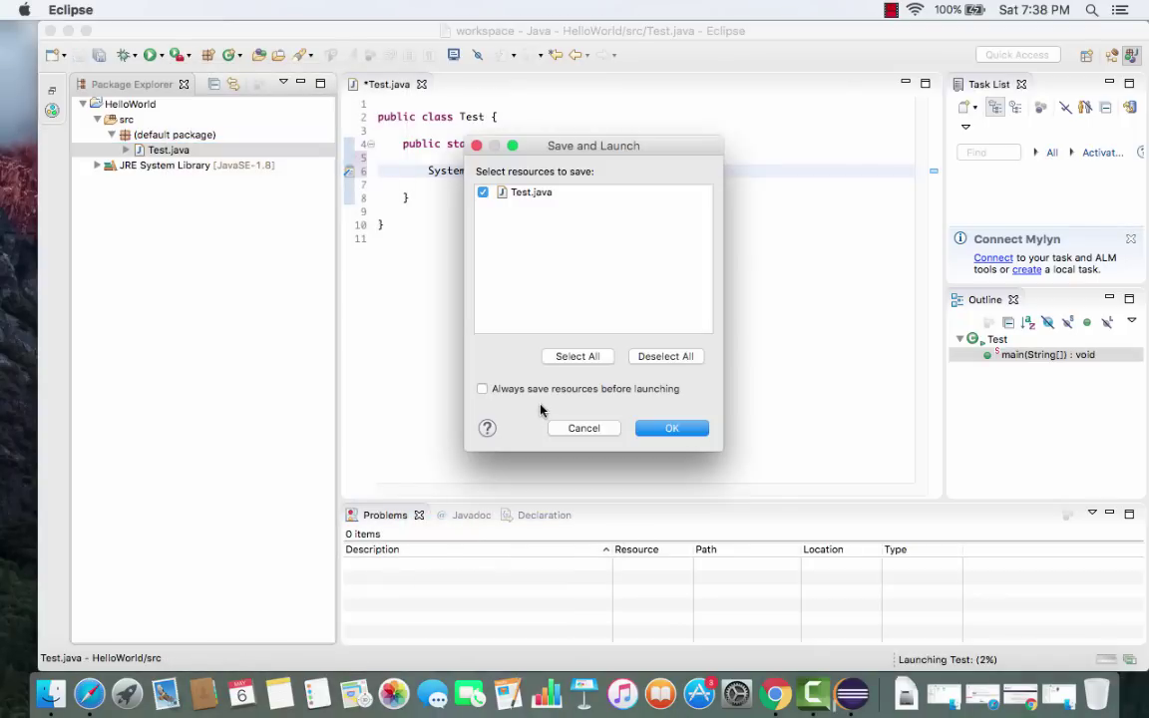
{"action": "left_click", "coordinate": [538, 195]}
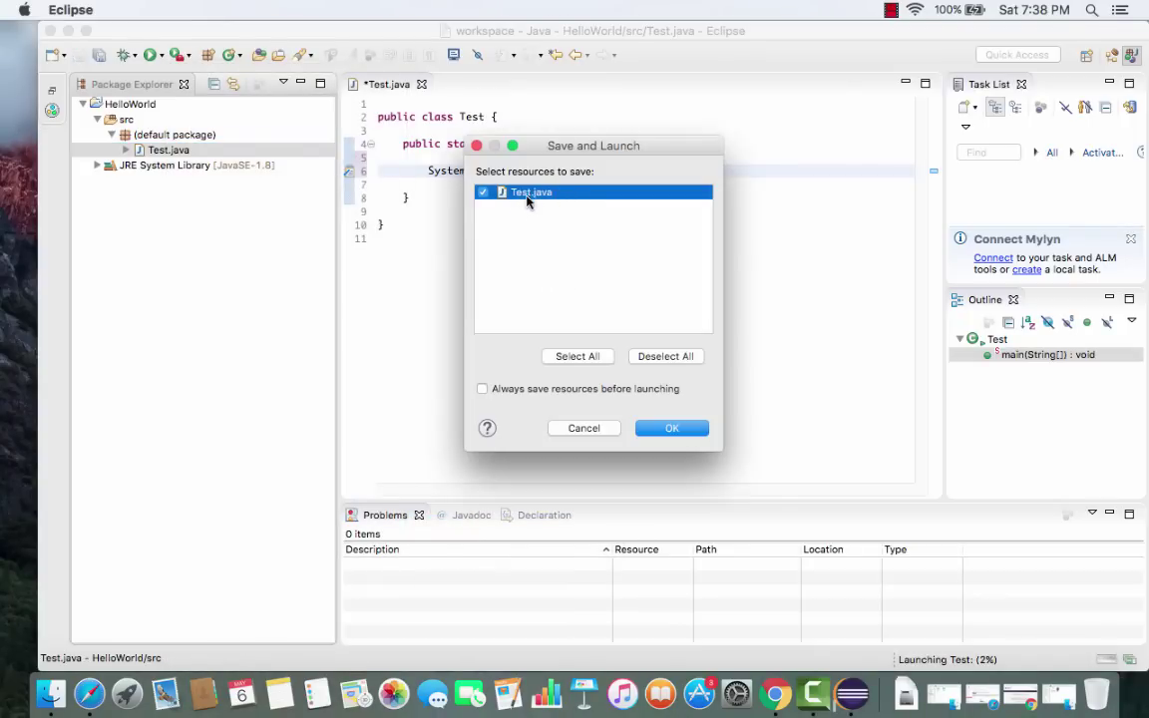
{"action": "left_click", "coordinate": [672, 429]}
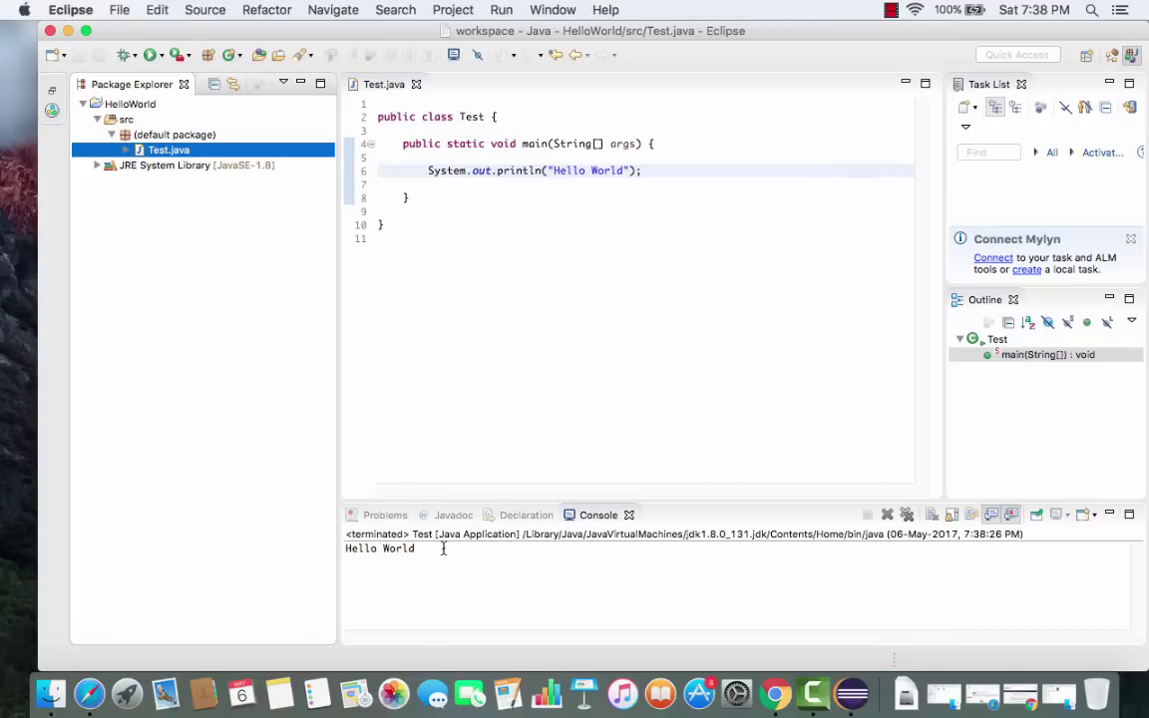
{"action": "left_click_drag", "start_coordinate": [441, 548], "coordinate": [346, 547]}
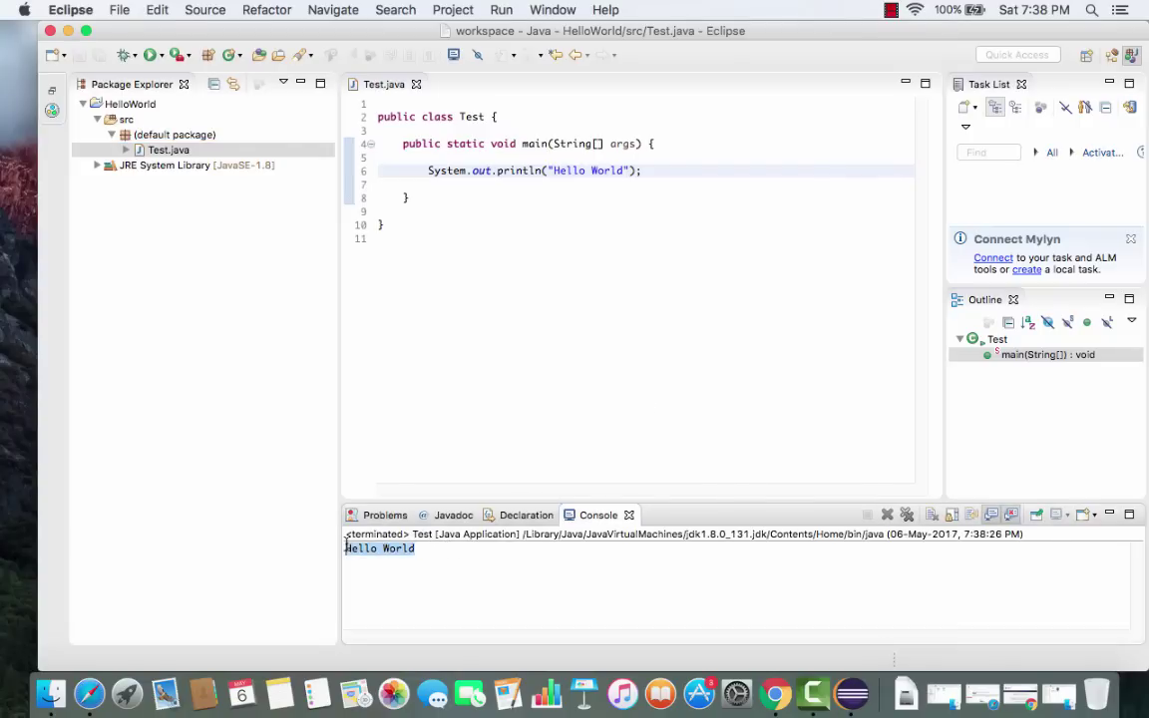
{"action": "left_click", "coordinate": [422, 548]}
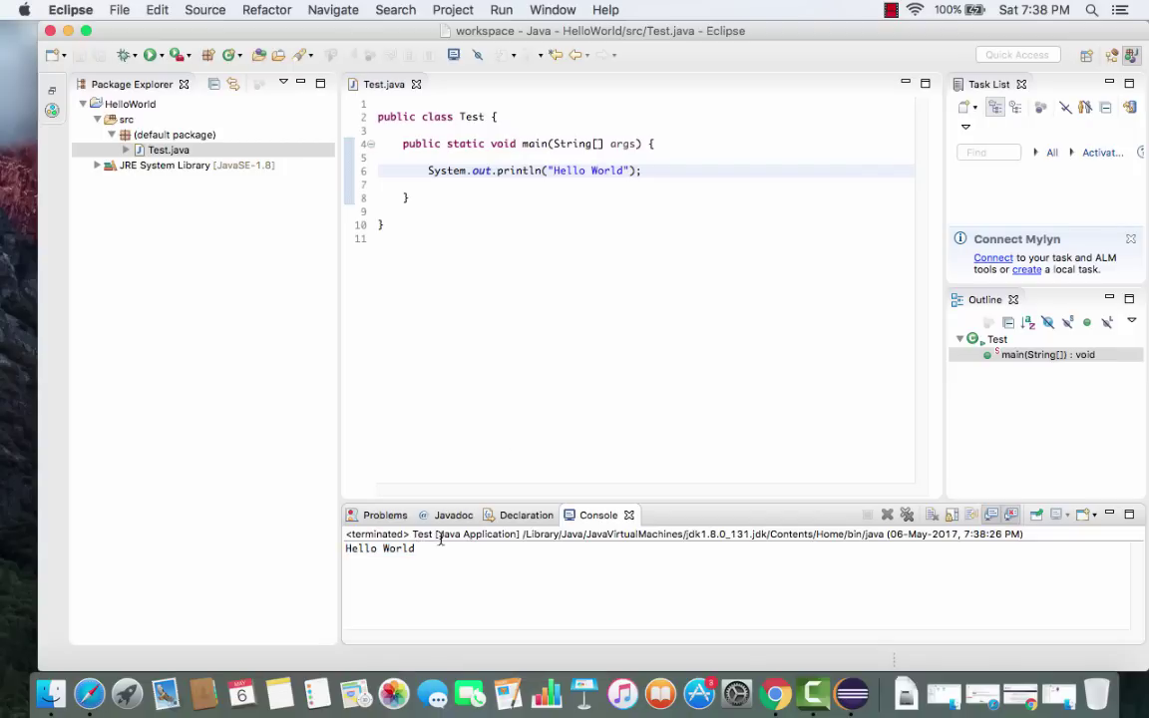
Step: Add a second System.out.println statement below the first using the sysout template, with the string "Hello world Again"
{"action": "left_click", "coordinate": [653, 178]}
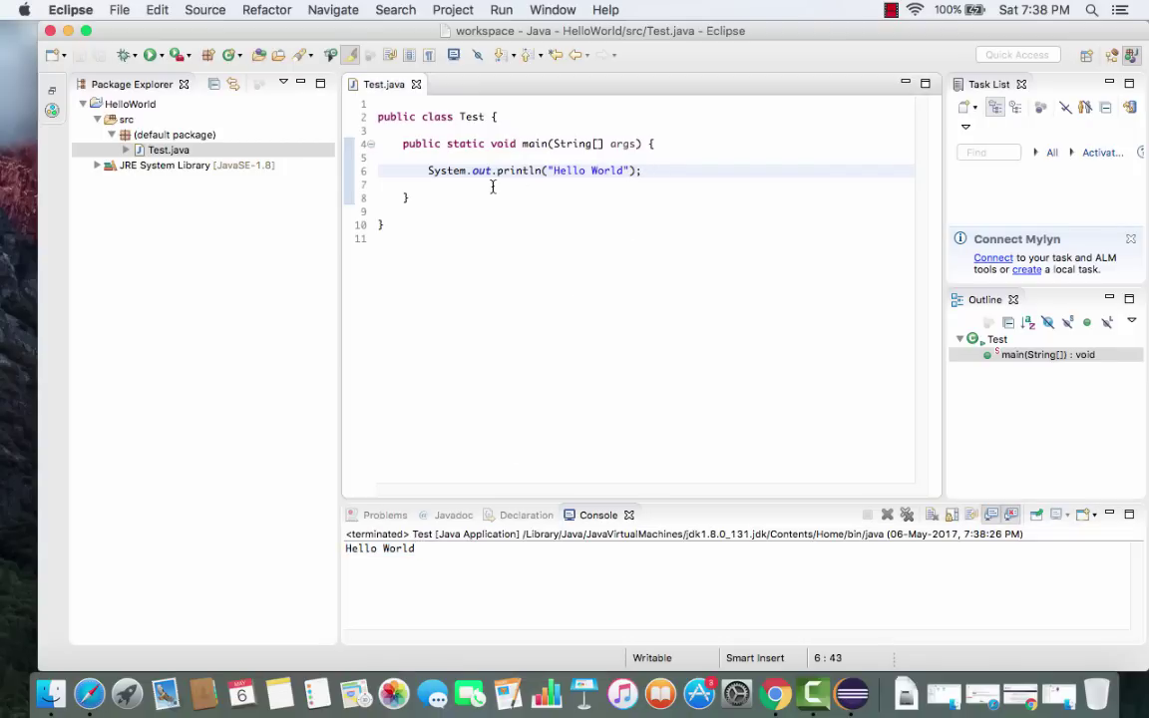
{"action": "left_click_drag", "start_coordinate": [428, 174], "coordinate": [539, 171]}
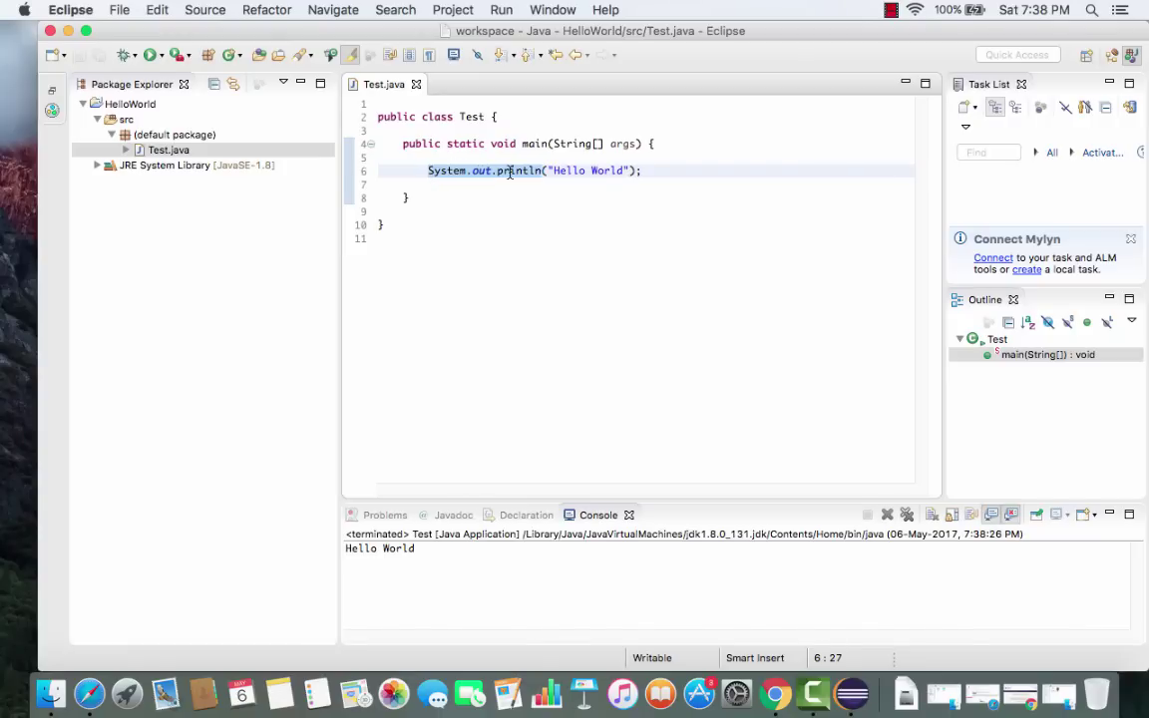
{"action": "left_click", "coordinate": [653, 173]}
{"action": "key", "text": "Return"}
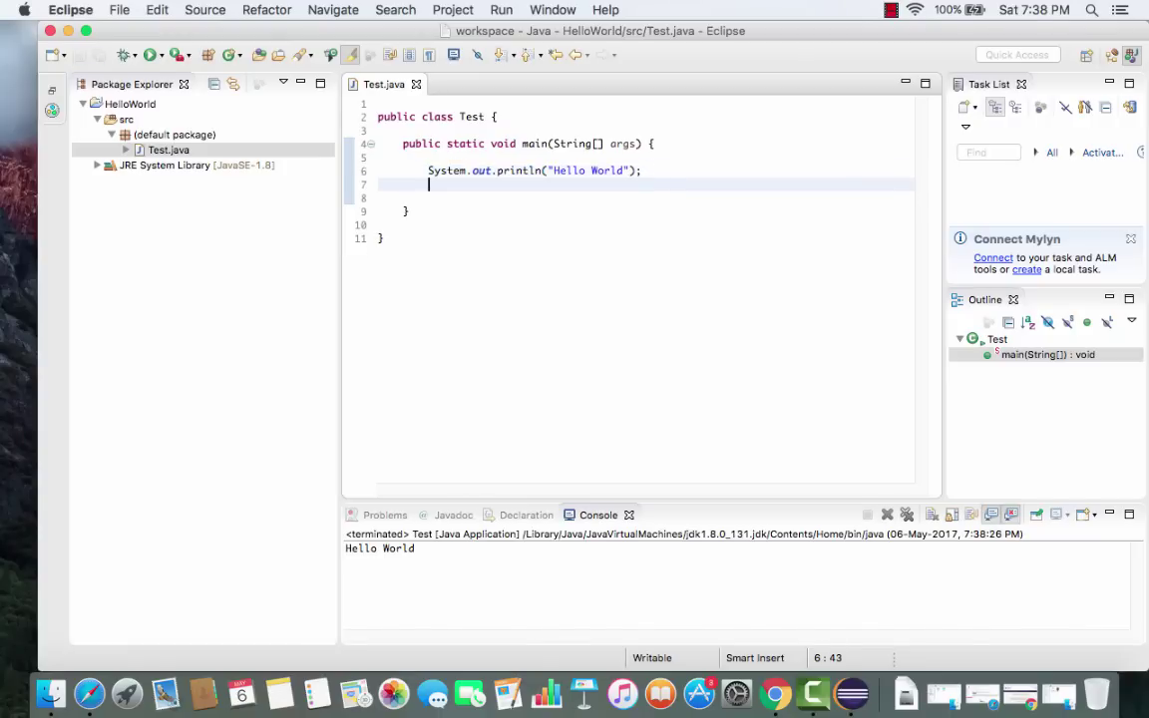
{"action": "type", "text": "S"}
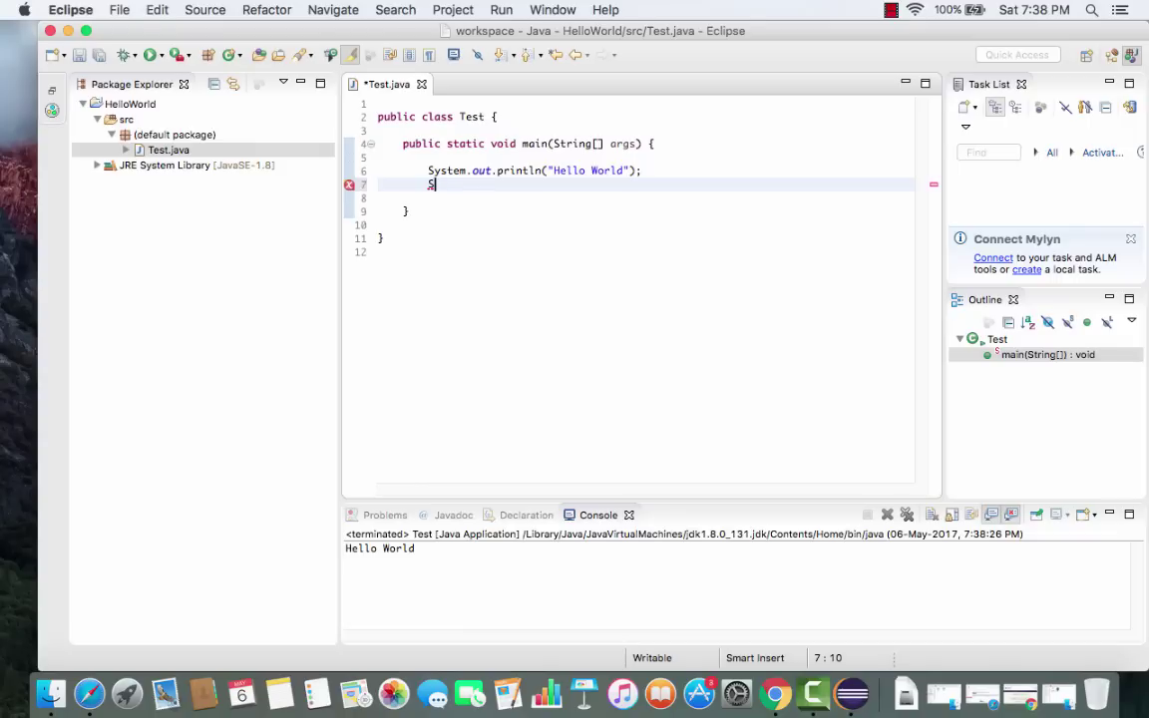
{"action": "type", "text": "yso"}
{"action": "key", "text": "ctrl+space"}
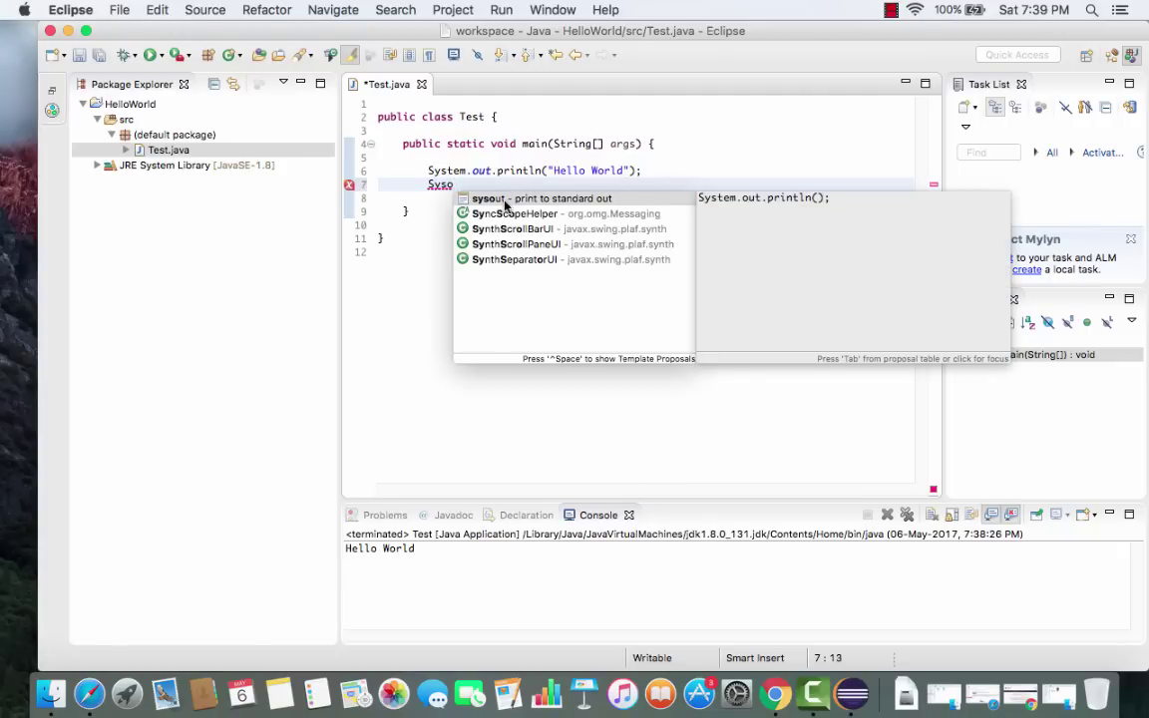
{"action": "double_click", "coordinate": [573, 199]}
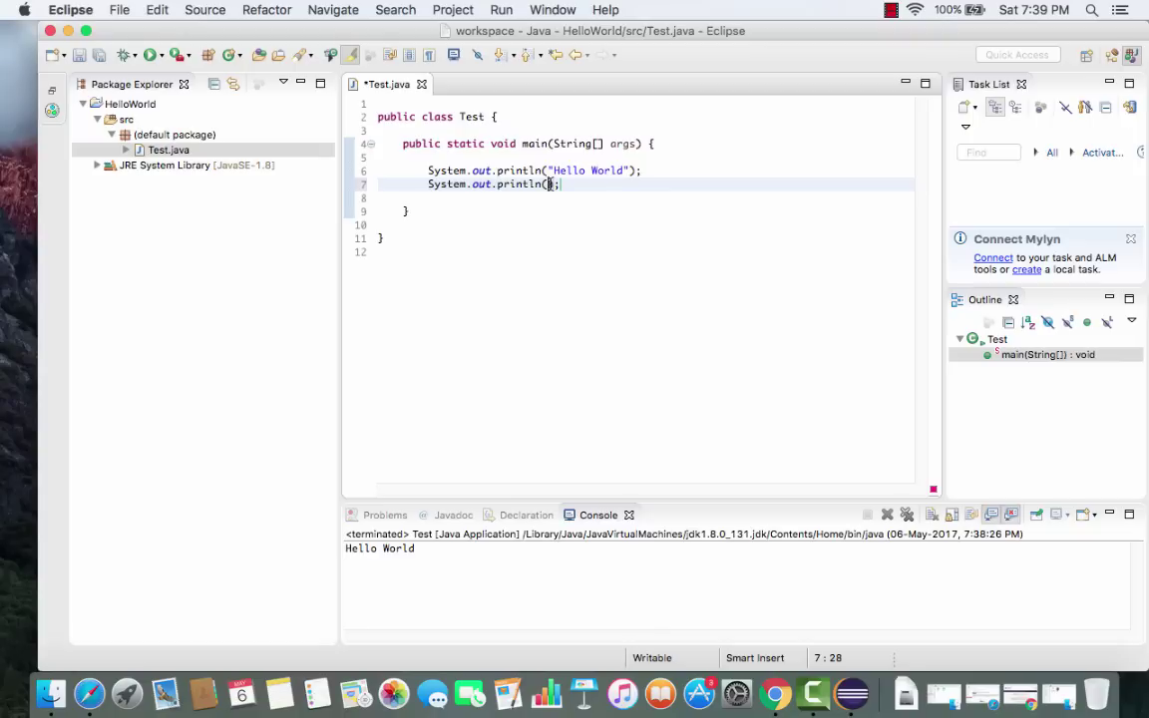
{"action": "type", "text": "\"Hello world Again"}
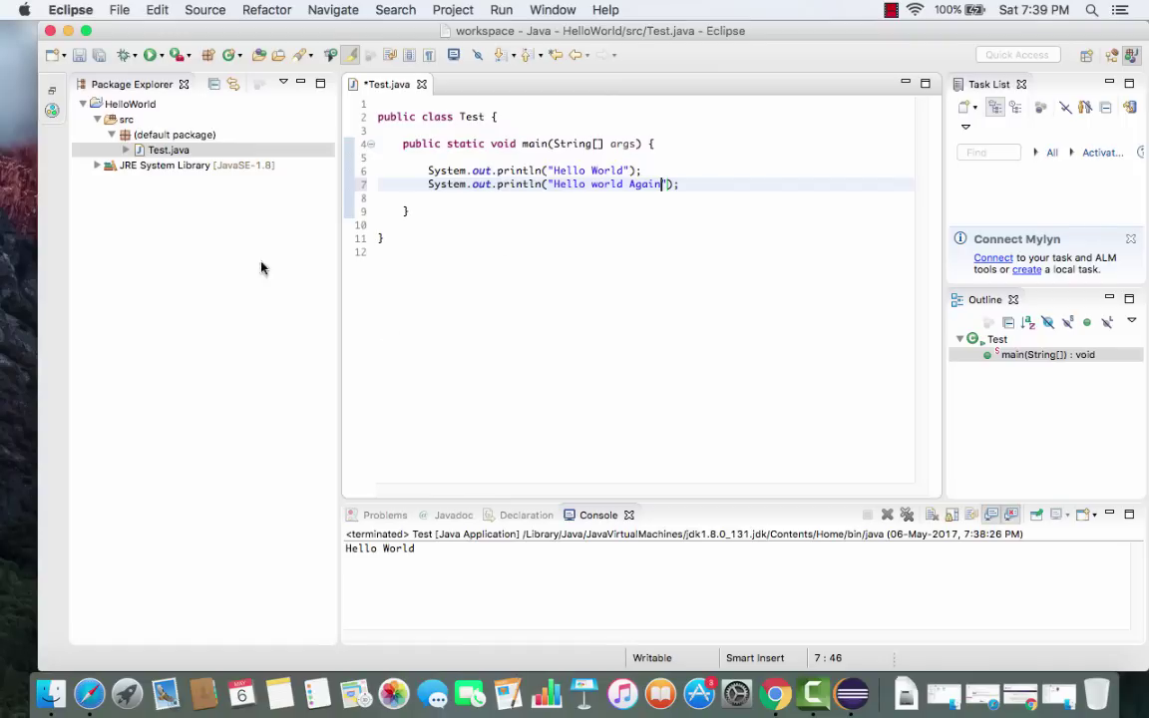
{"action": "right_click", "coordinate": [239, 150]}
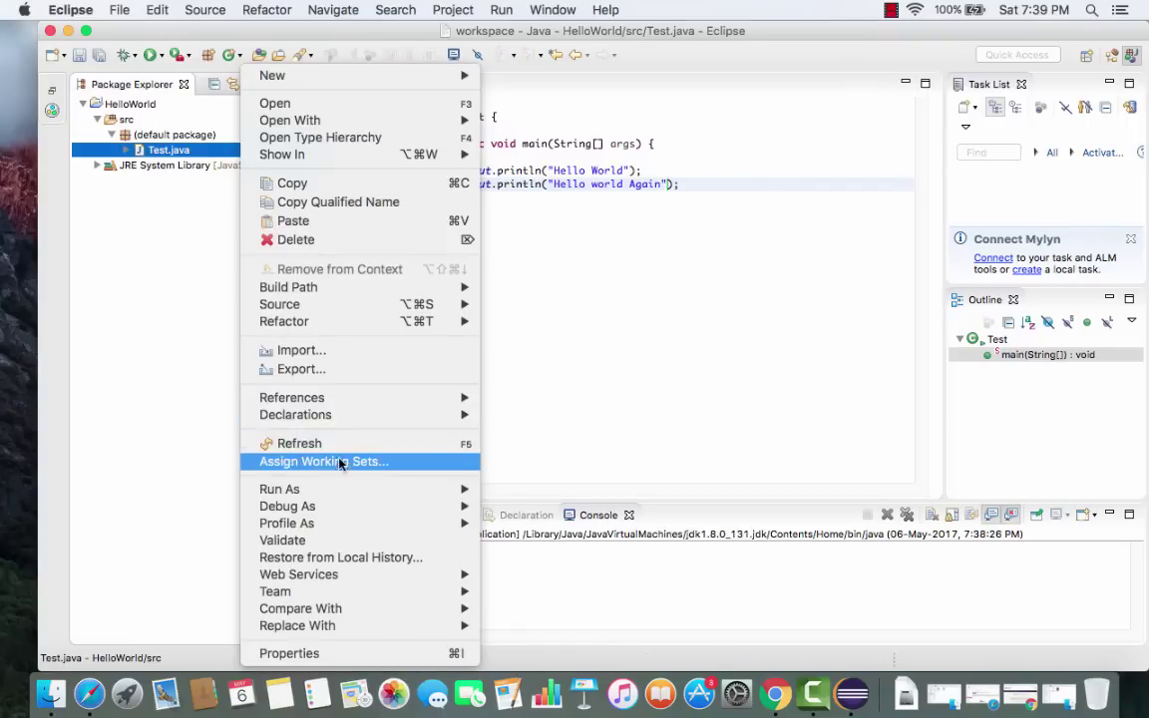
{"action": "mouse_move", "coordinate": [477, 489]}
{"action": "left_click", "coordinate": [499, 510]}
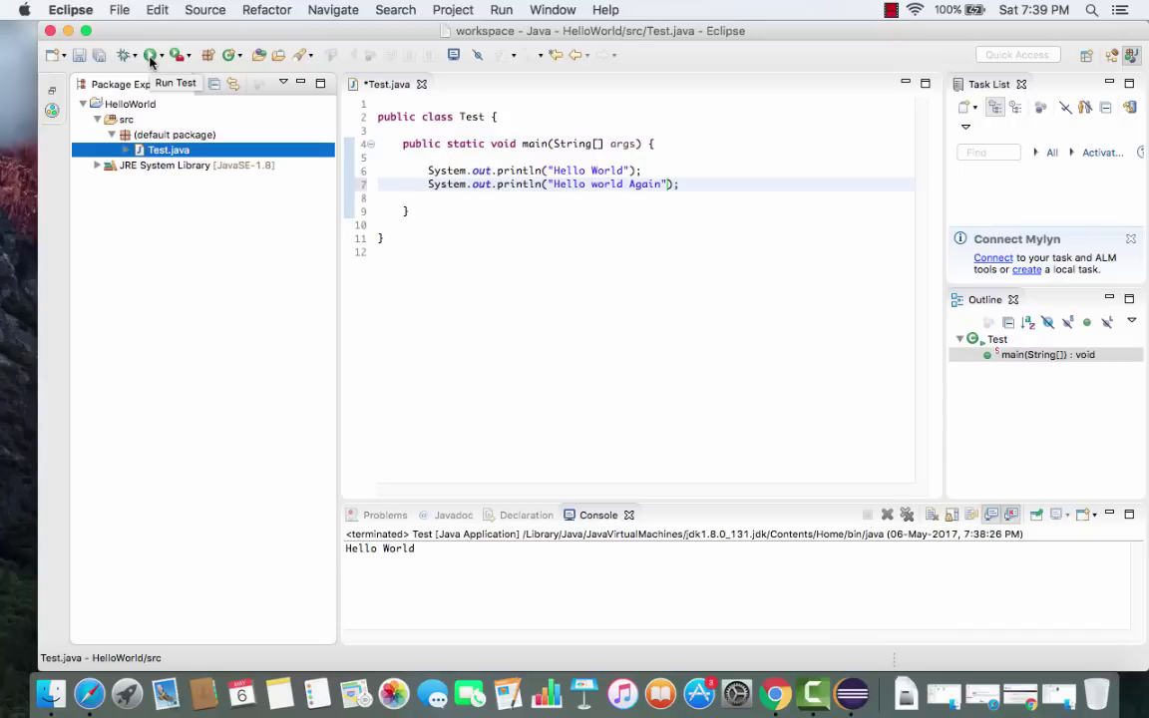
{"action": "left_click", "coordinate": [508, 212]}
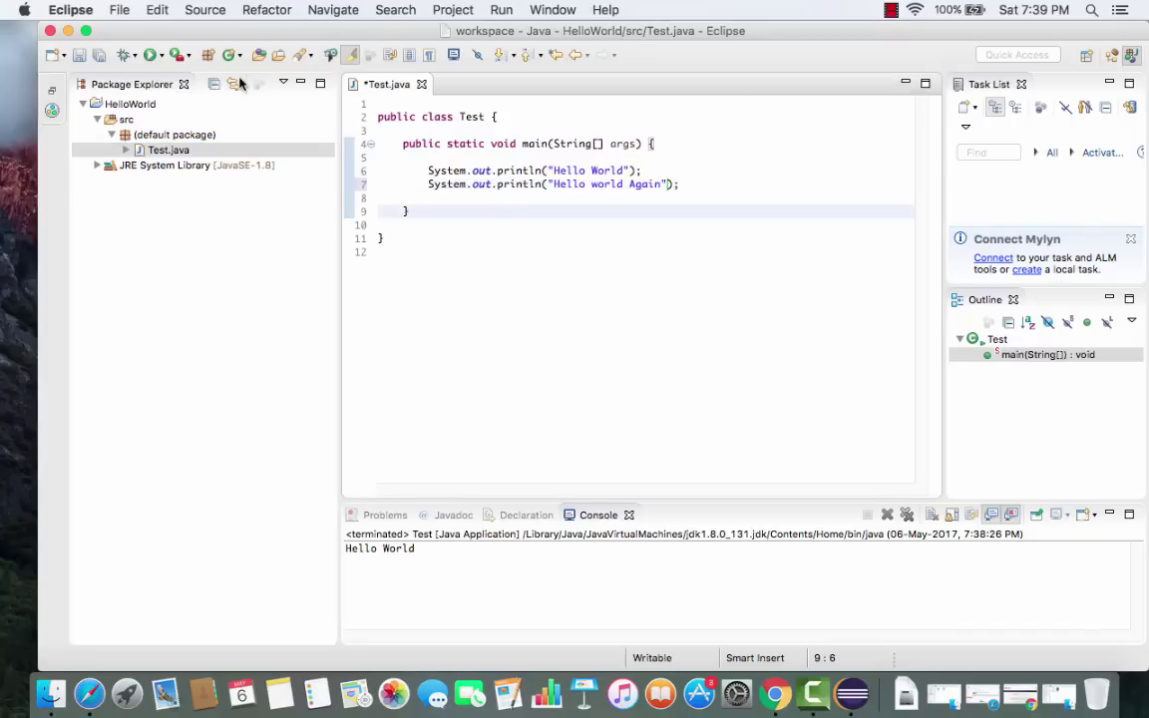
Step: Save Test.java, run it again, and compare the console output with the two println statements
{"action": "left_click", "coordinate": [79, 58]}
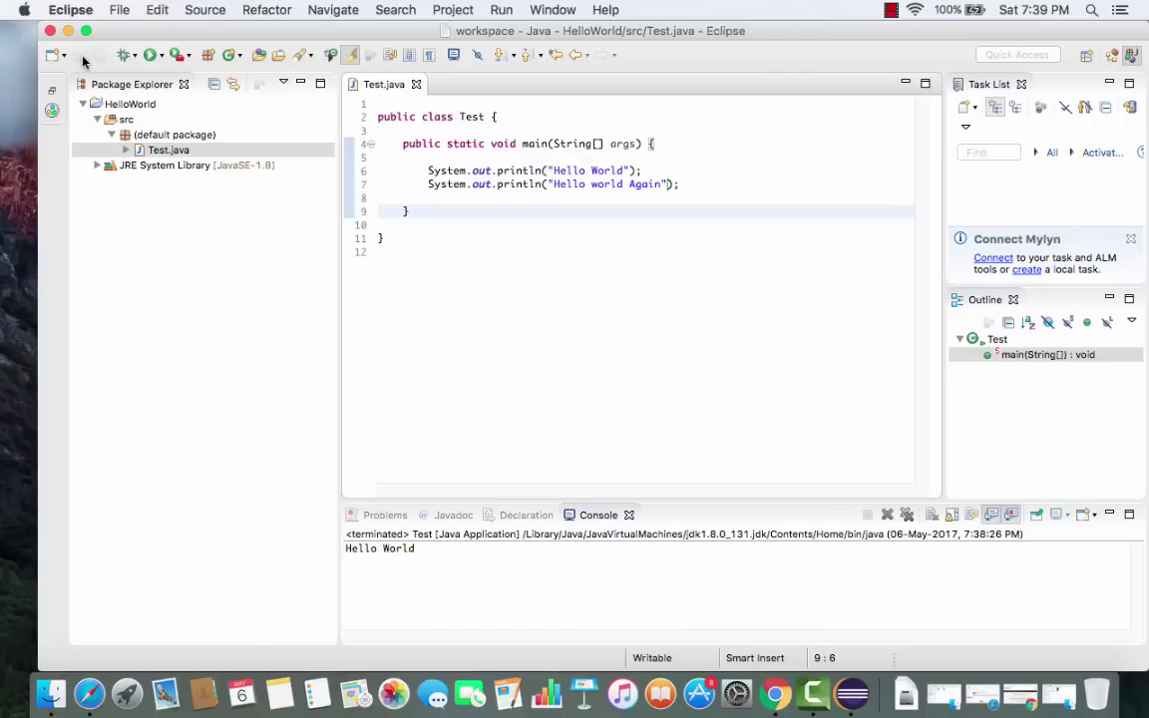
{"action": "left_click", "coordinate": [150, 58]}
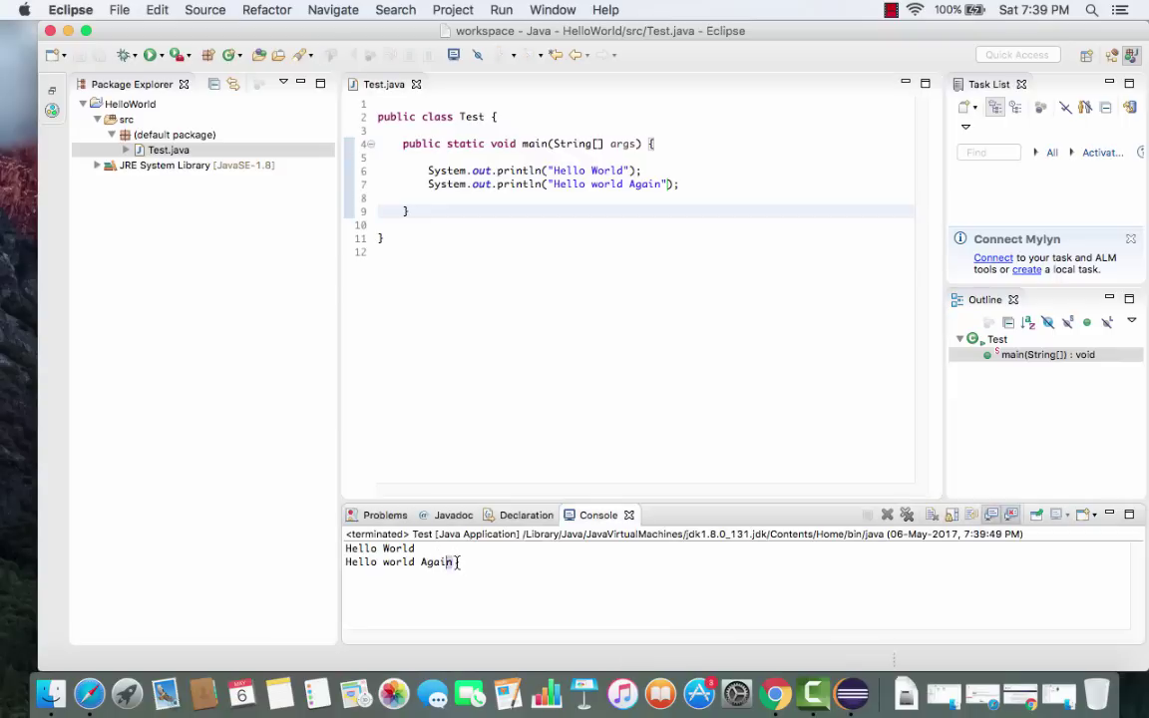
{"action": "left_click_drag", "start_coordinate": [454, 562], "coordinate": [338, 539]}
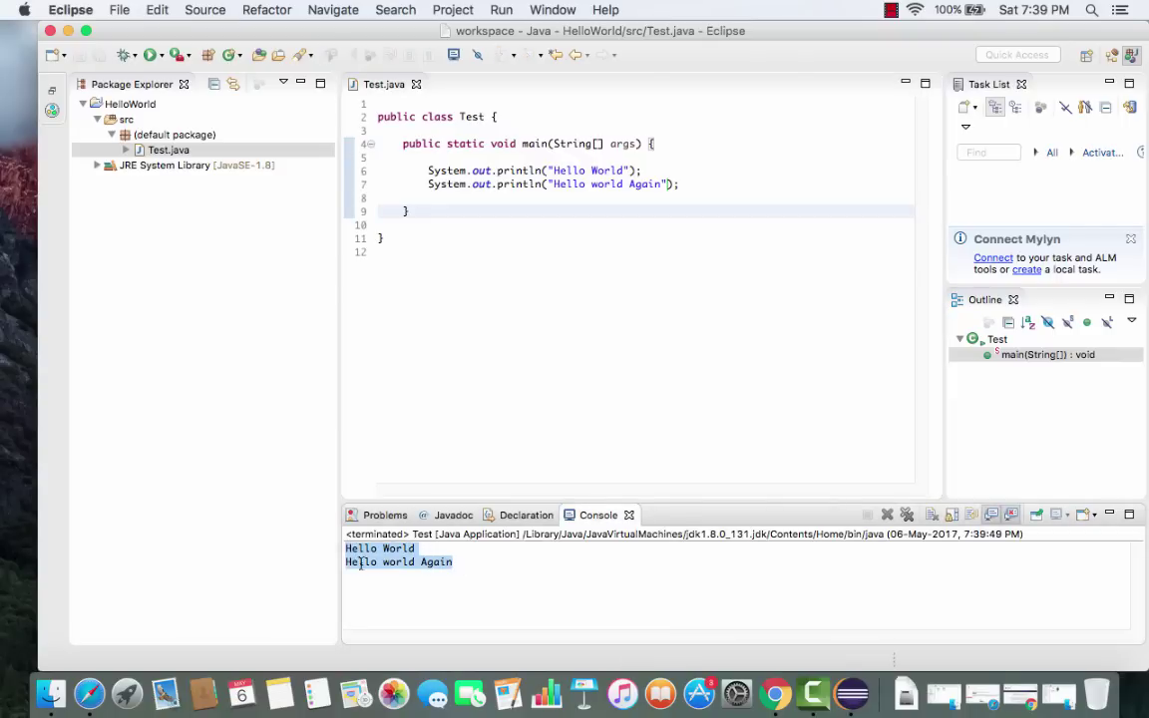
{"action": "left_click_drag", "start_coordinate": [692, 186], "coordinate": [403, 168]}
{"action": "left_click", "coordinate": [744, 341]}
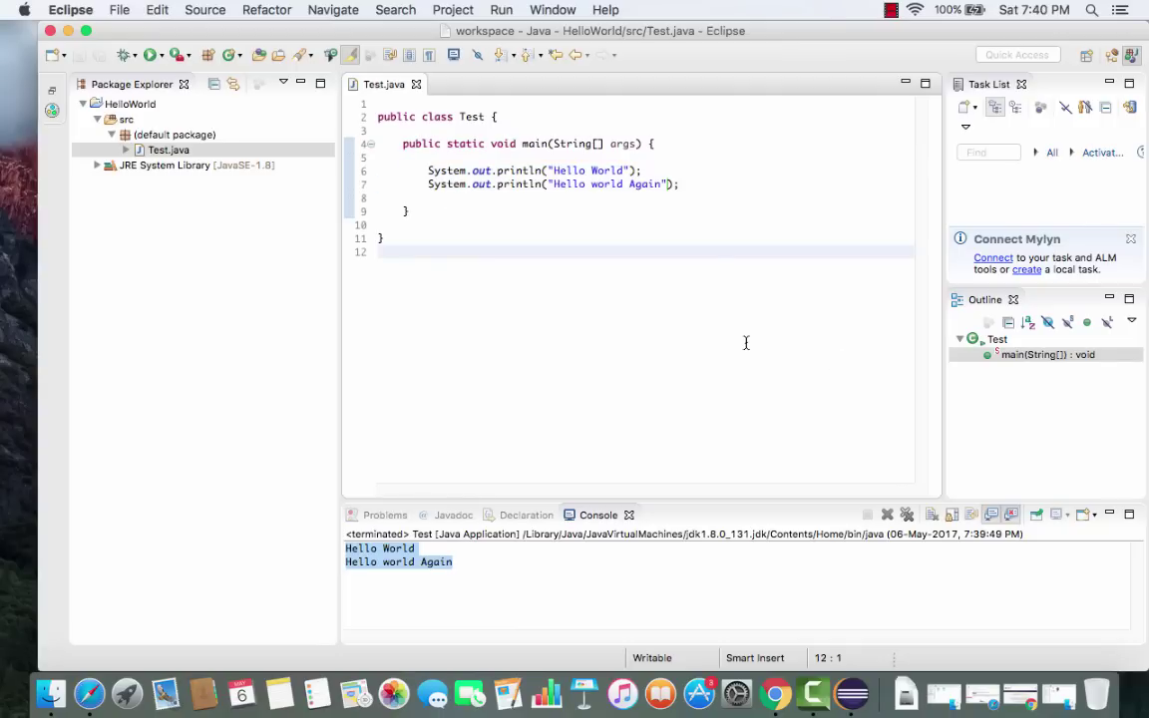